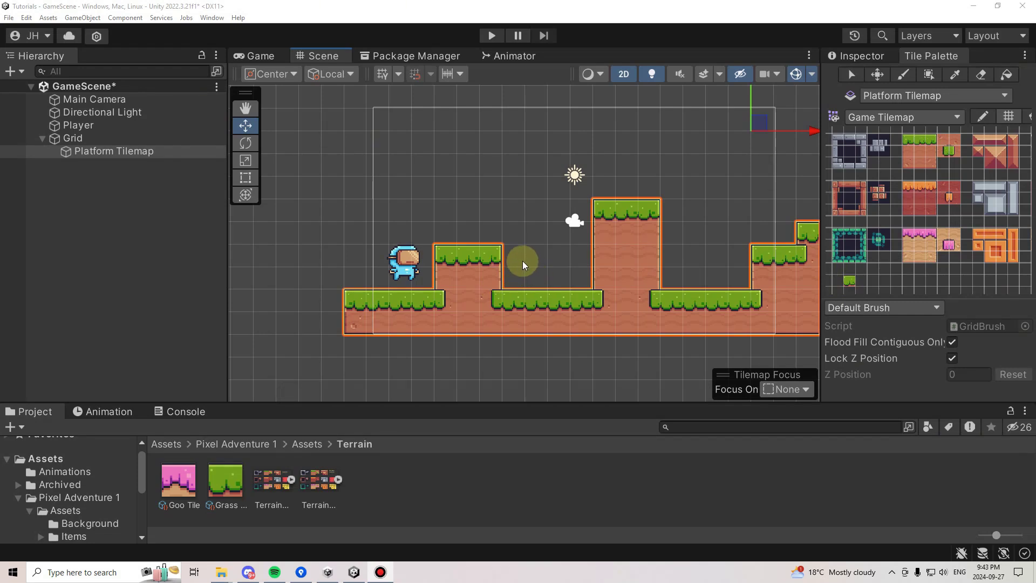
middle_click_drag(522, 261, 394, 269)
middle_click_drag(578, 224, 409, 224)
middle_click_drag(705, 225, 558, 229)
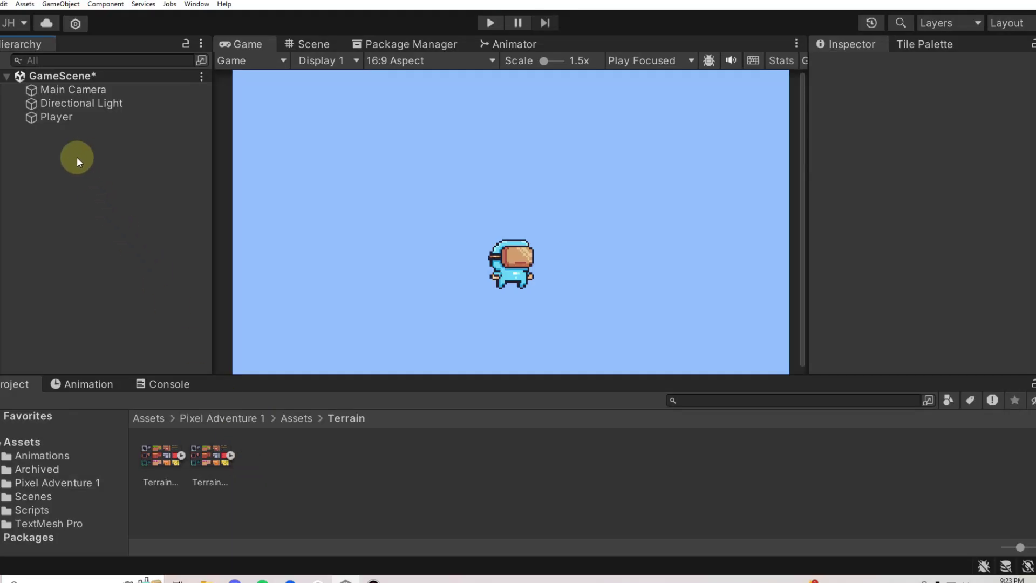
Step: Add a 2D tilemap object to the scene and name it Platform Tilemap
right_click(77, 156)
mouse_move(153, 327)
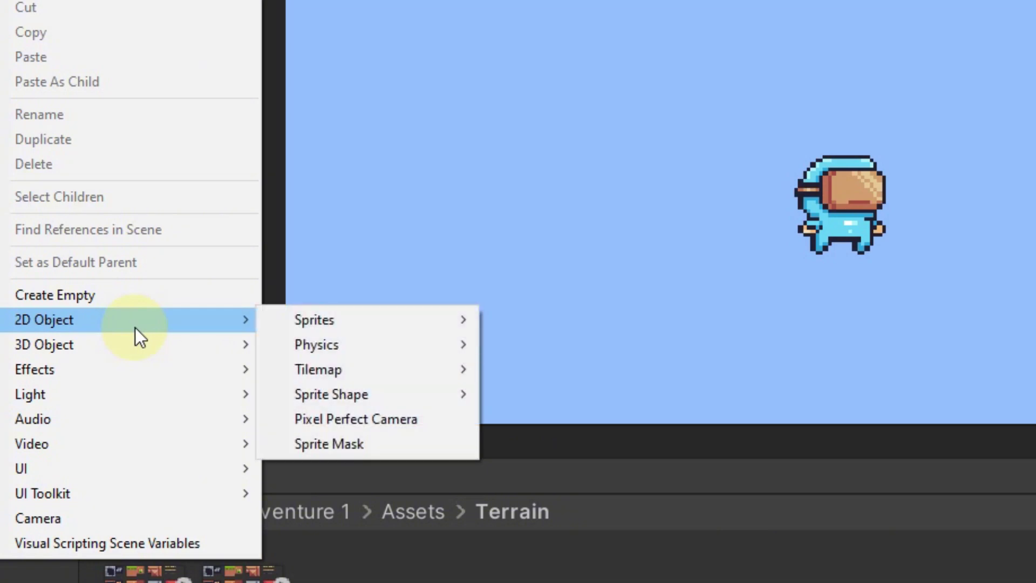
mouse_move(393, 384)
left_click(661, 471)
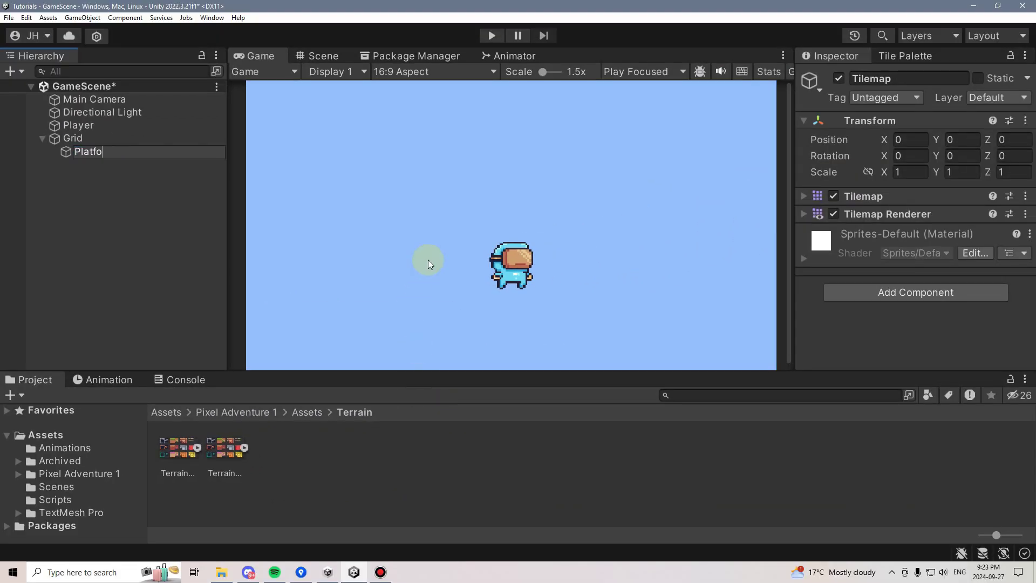
type("Platform Tilemap")
key("Return")
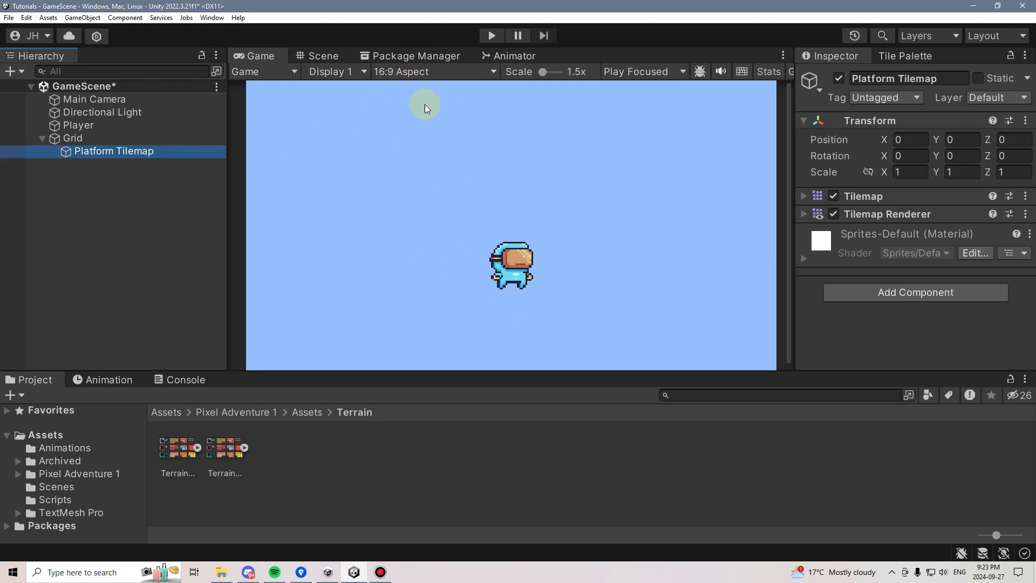
Step: Check in the Package Manager's Unity Registry that the 2D feature includes the 2D Tilemap packages, including 2D Tilemap Extras
left_click(212, 17)
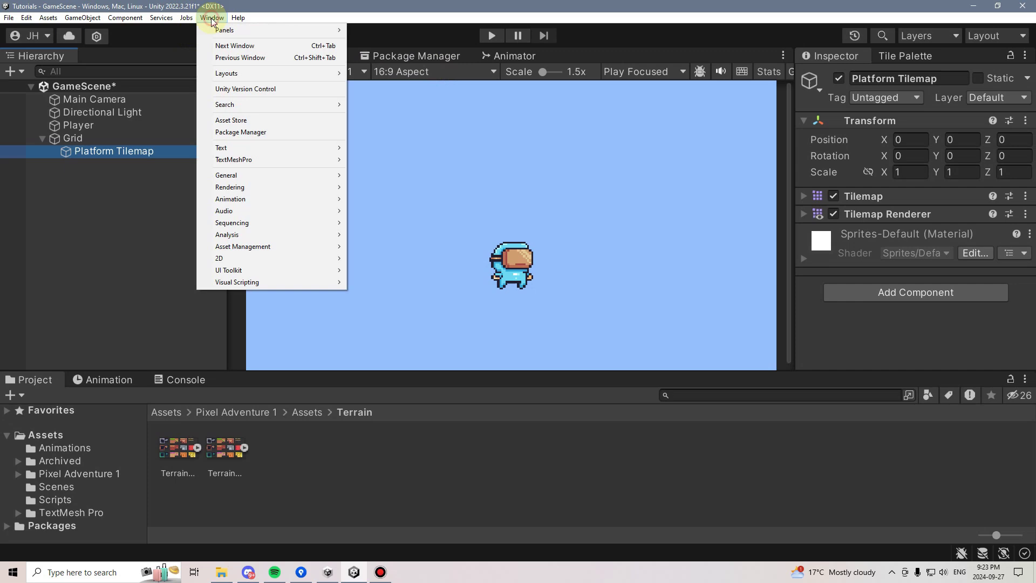
left_click(242, 134)
left_click(305, 74)
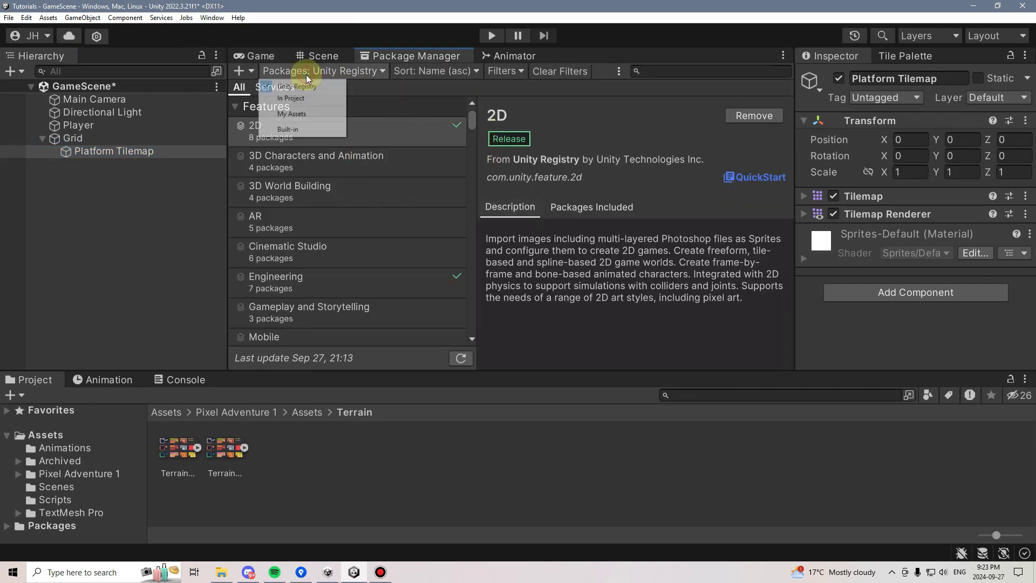
left_click(390, 137)
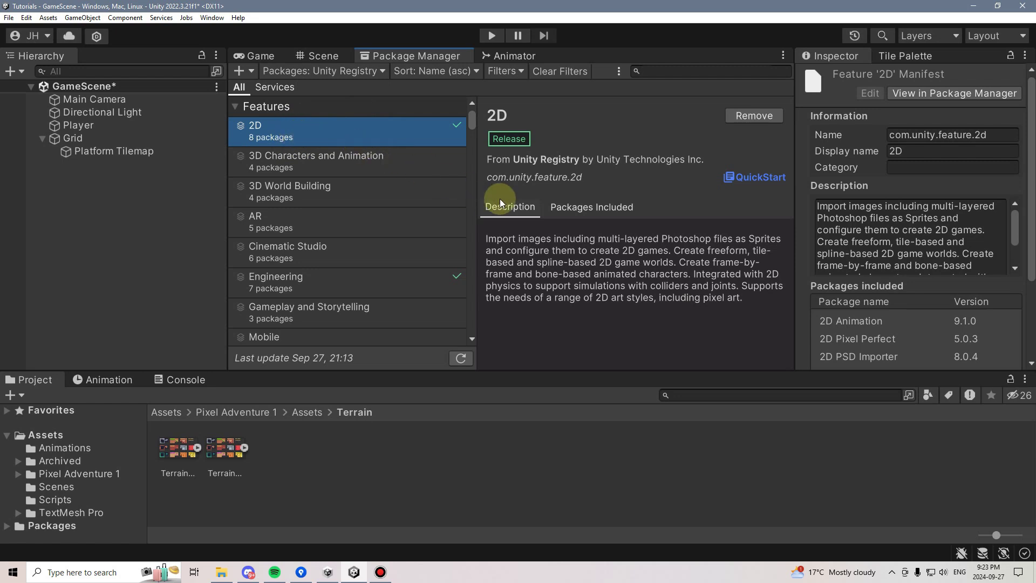
left_click(577, 207)
scroll(539, 325, "down", 1)
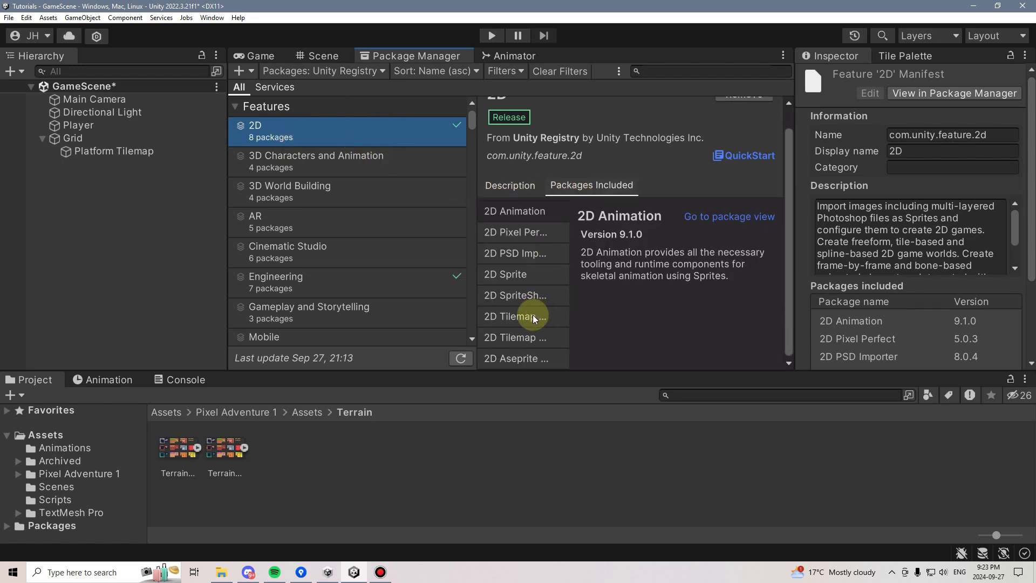
left_click(534, 317)
left_click(533, 339)
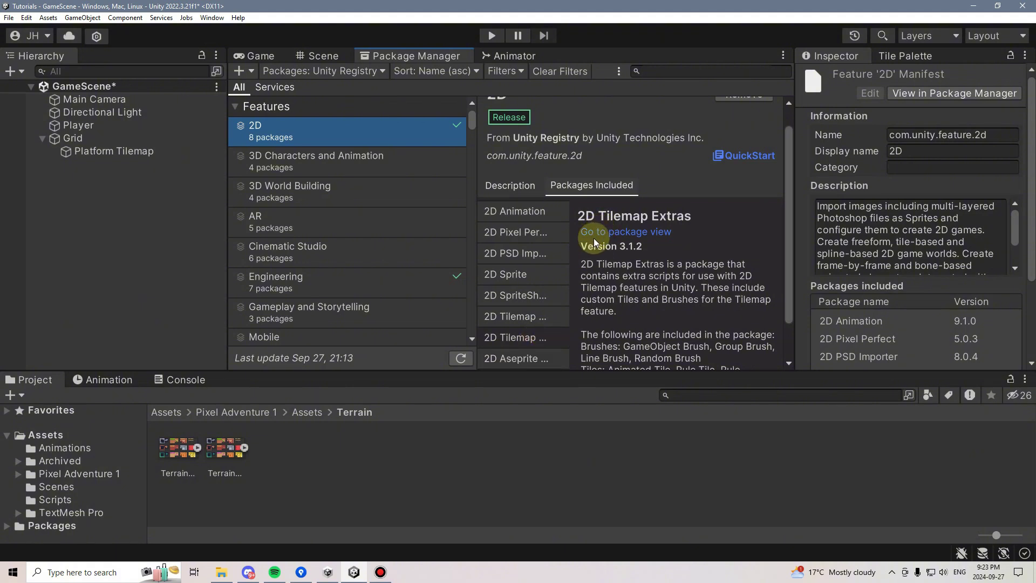
Step: Return to the Scene view and select Platform Tilemap to view its grid around the player
left_click(312, 55)
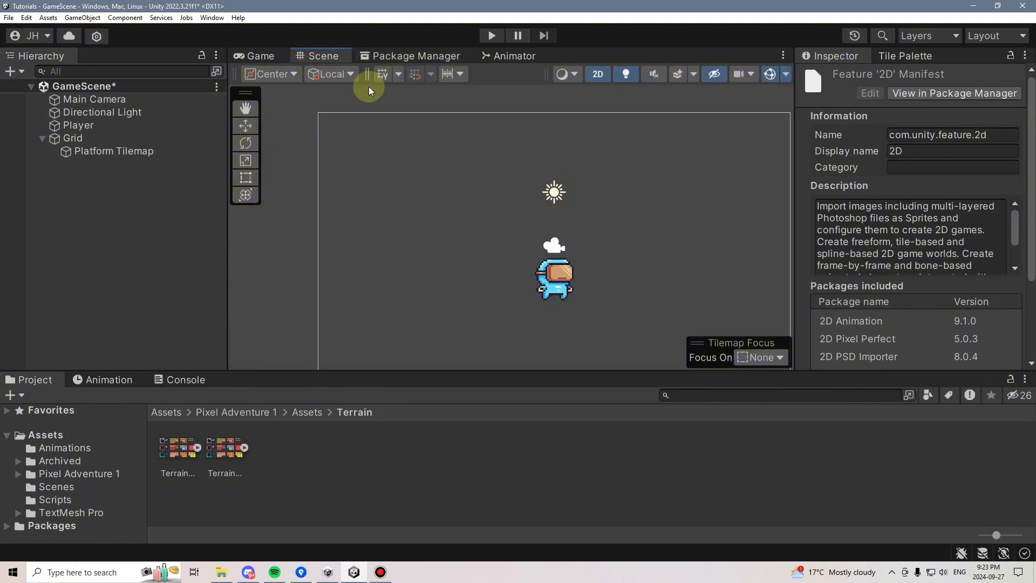
middle_click_drag(513, 200, 421, 162)
left_click(112, 150)
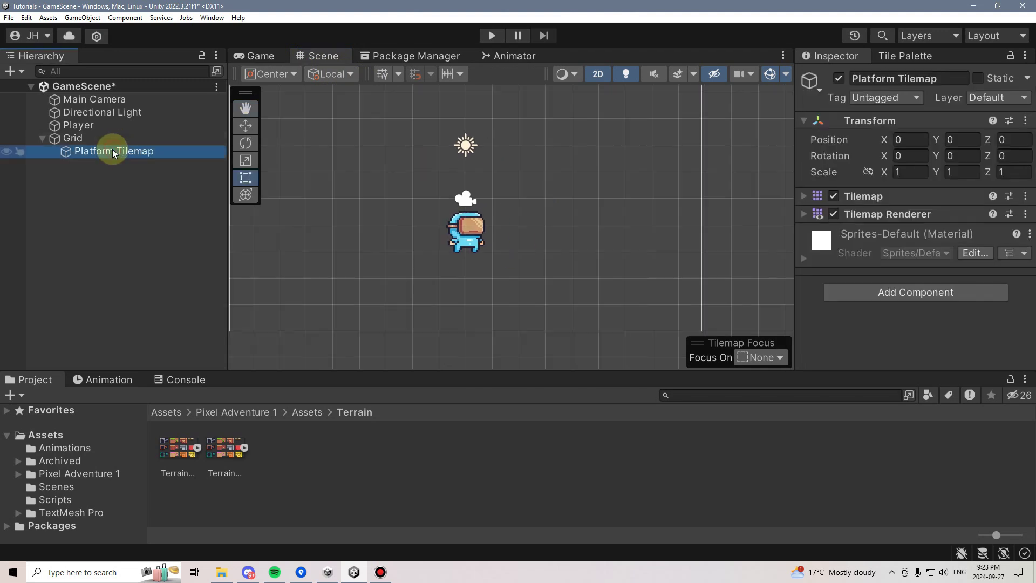
middle_click_drag(428, 228, 497, 231)
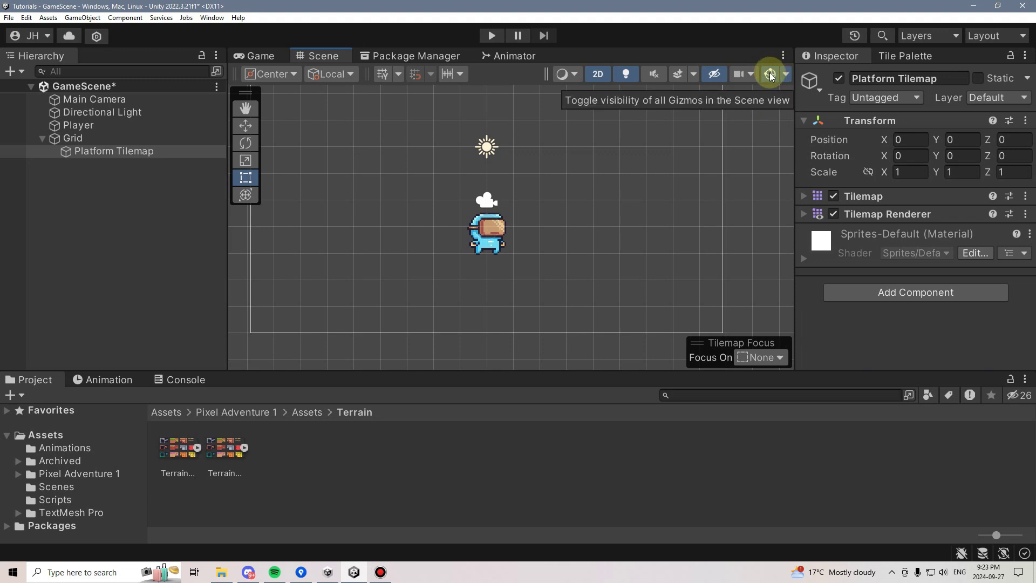
Step: Inspect the individual sprites contained in the Terrain Sliced (16x16) sprite sheet
left_click(225, 451)
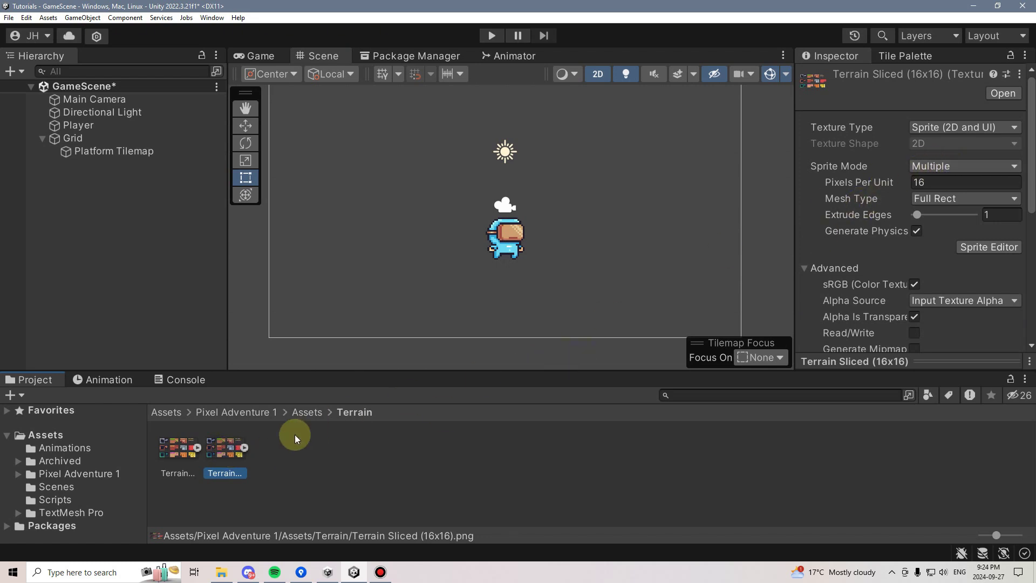
left_click(245, 447)
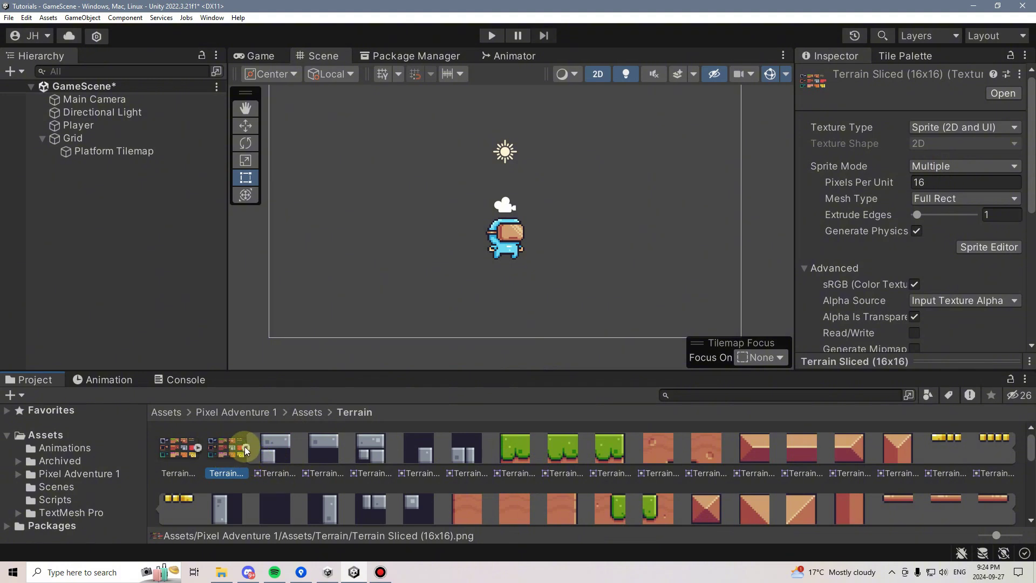
left_click(245, 446)
Step: Slice the Terrain (16x16) 1 sprite sheet in the Sprite Editor using Grid By Cell Size at 16 × 16 pixels and apply it
left_click(198, 446)
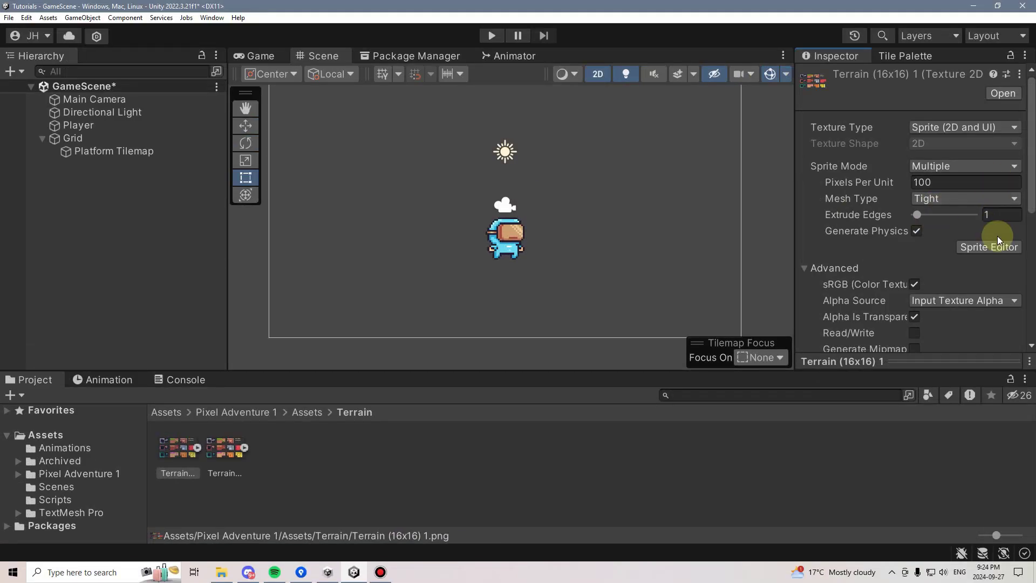
left_click(991, 247)
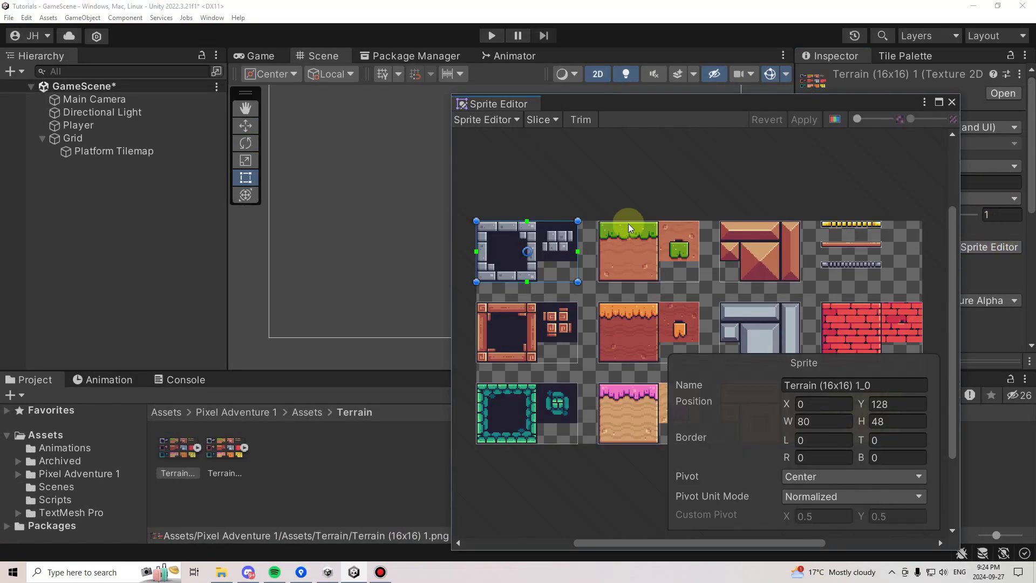
left_click(540, 118)
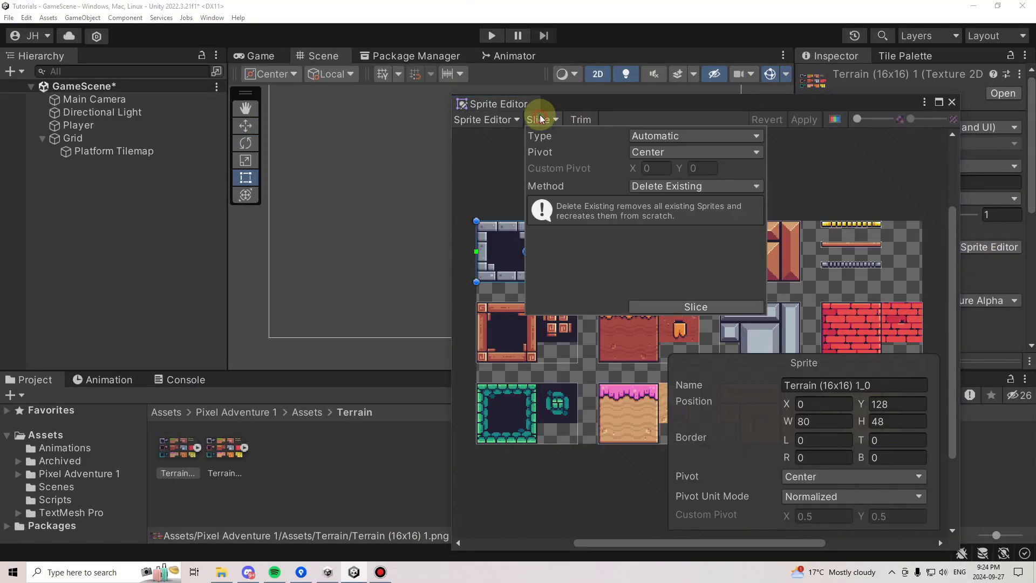
left_click(674, 136)
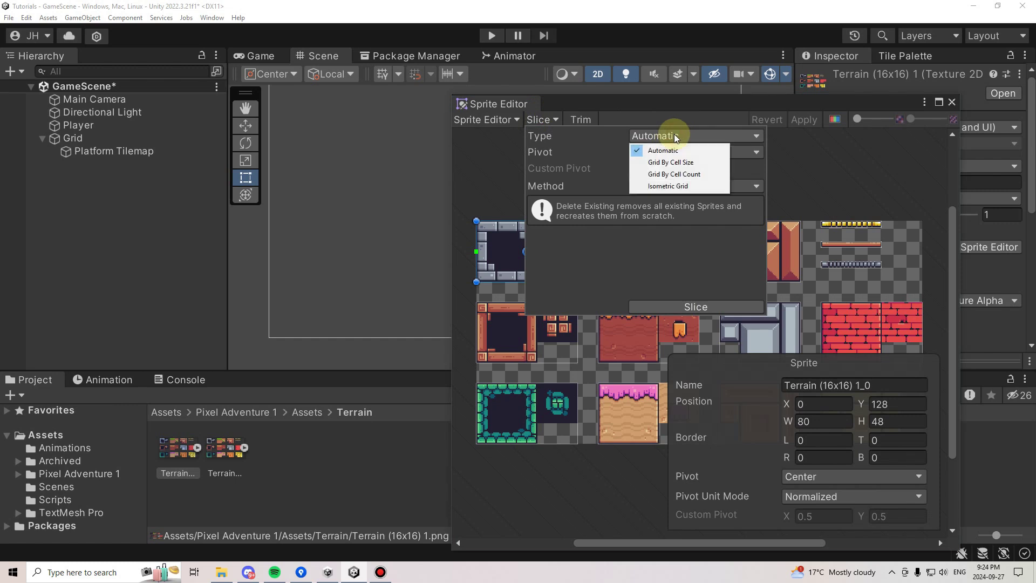
left_click(694, 162)
left_click(650, 152)
type("16")
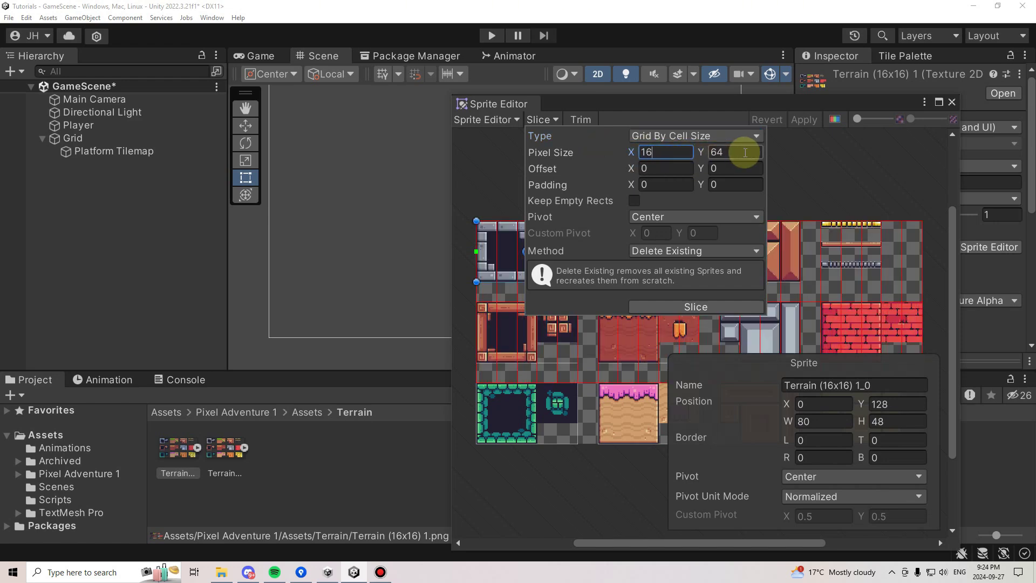
left_click(745, 153)
type("16")
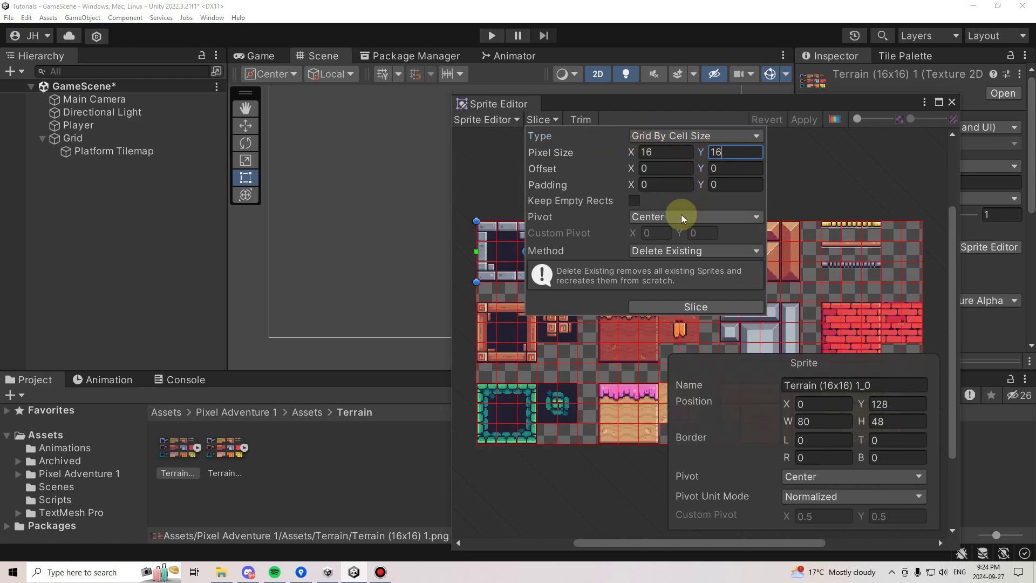
left_click(694, 306)
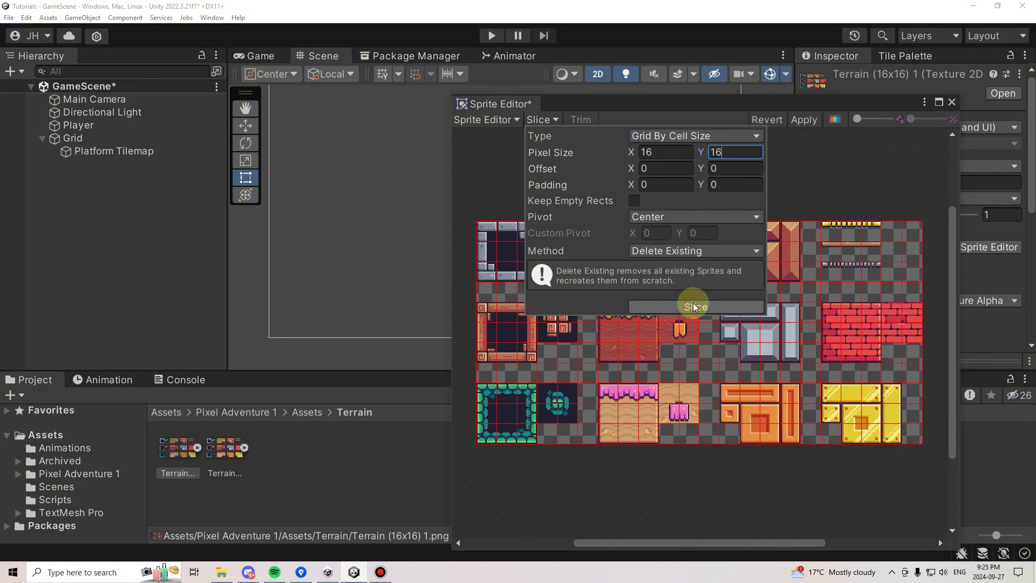
left_click(809, 120)
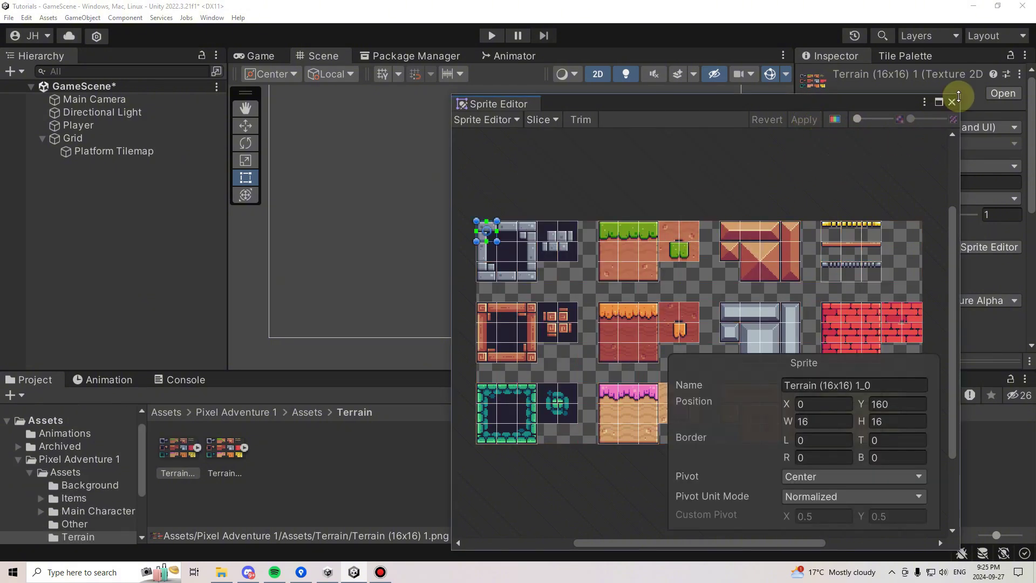
left_click(951, 103)
Step: Check the Pixels Per Unit setting of the Terrain Sliced (16x16) texture
left_click(229, 458)
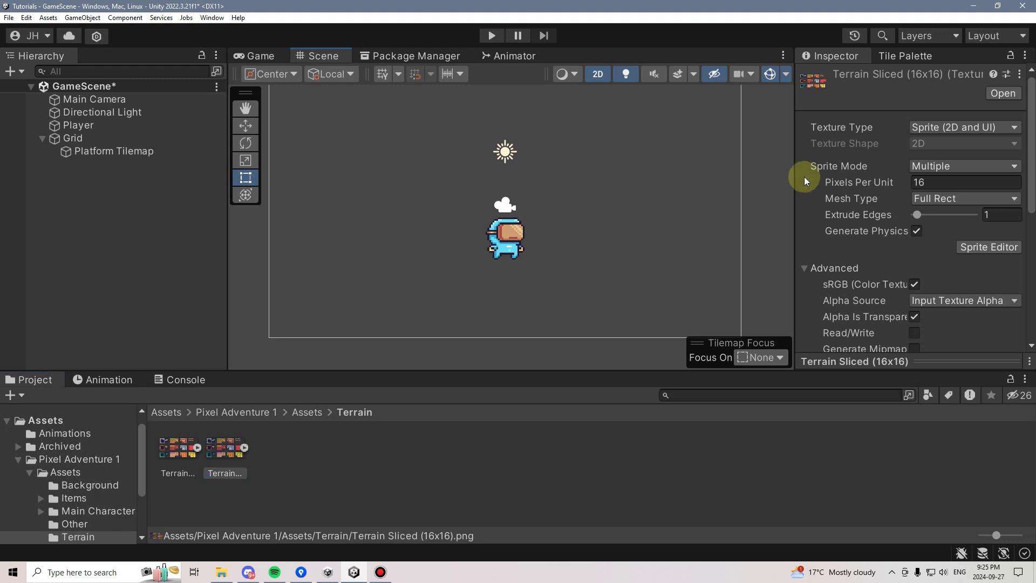
left_click(911, 183)
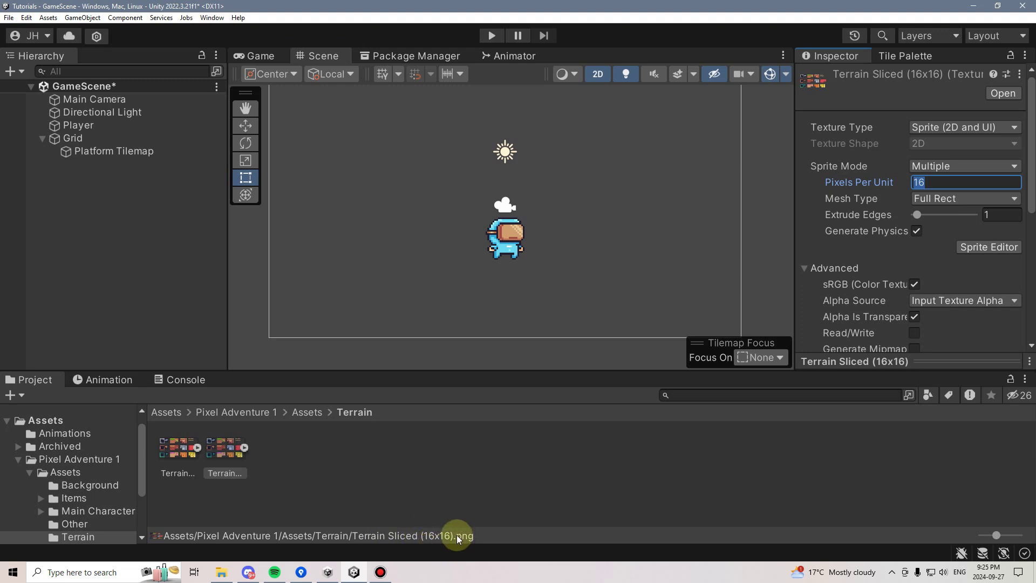
double_click(932, 182)
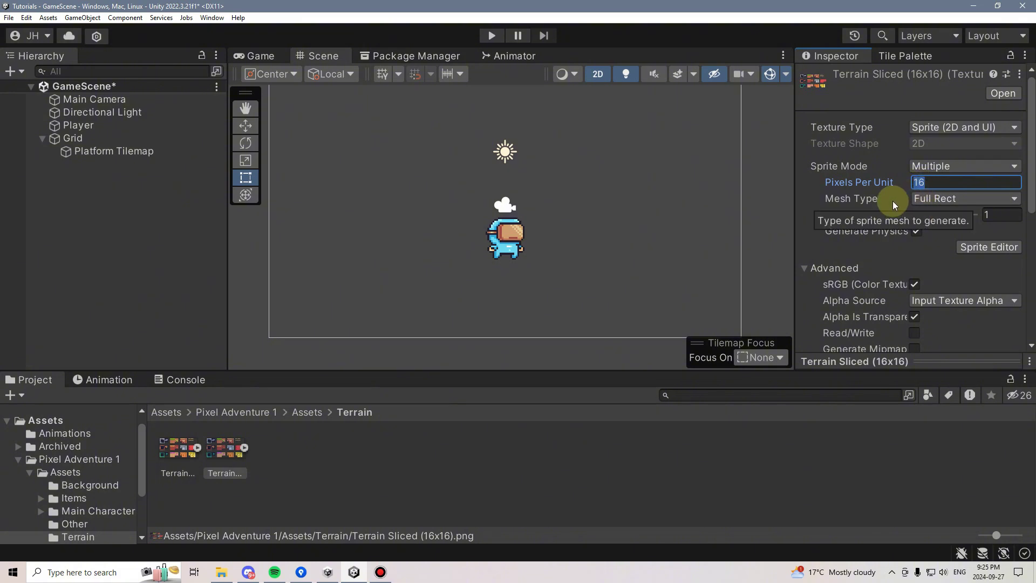
Step: Open the Tile Palette window and create a new rectangle-grid palette named Main Palette with automatic cell size
left_click(907, 57)
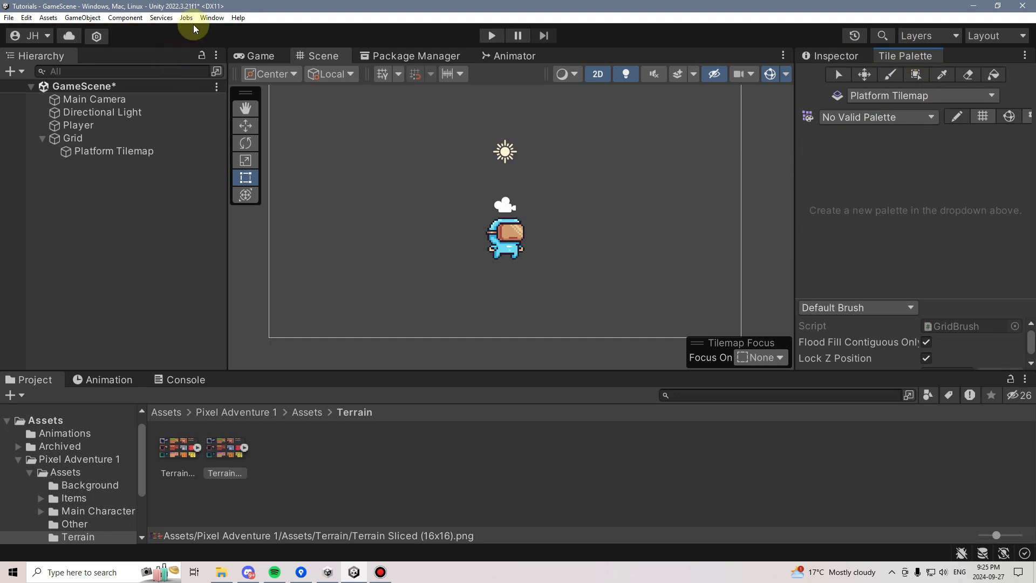
left_click(210, 18)
mouse_move(235, 263)
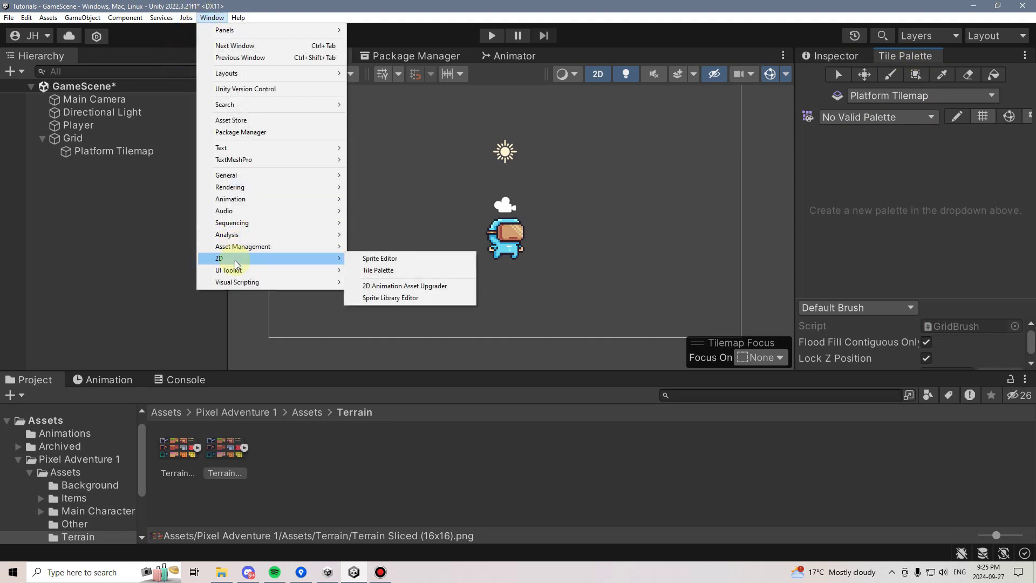
left_click(377, 270)
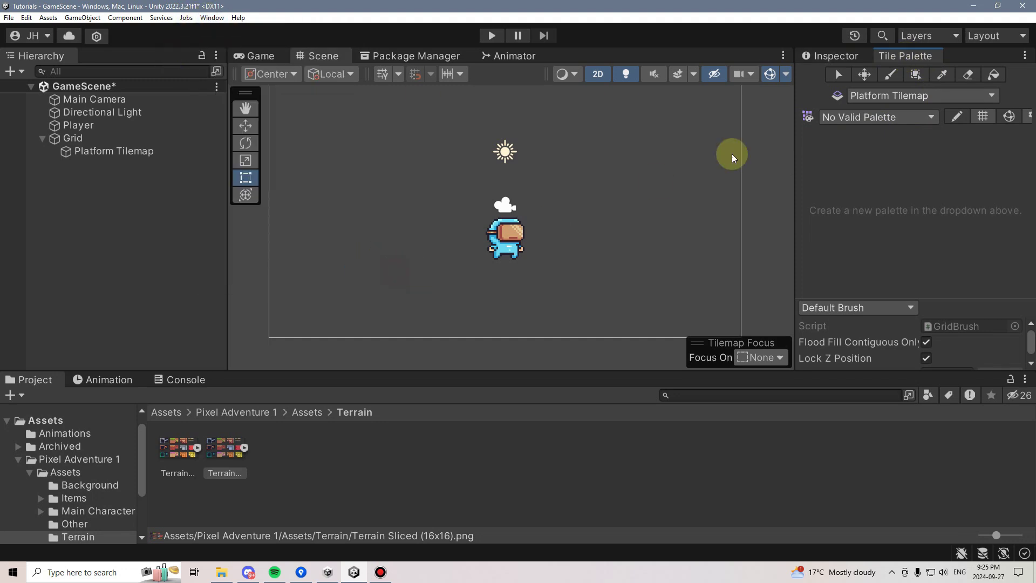
left_click(914, 117)
left_click(890, 133)
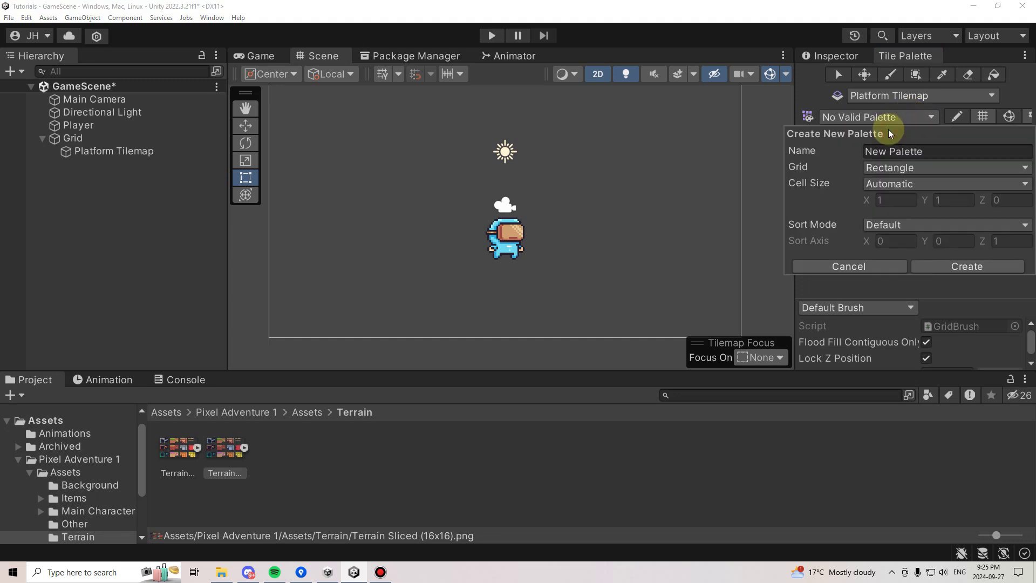
left_click(906, 151)
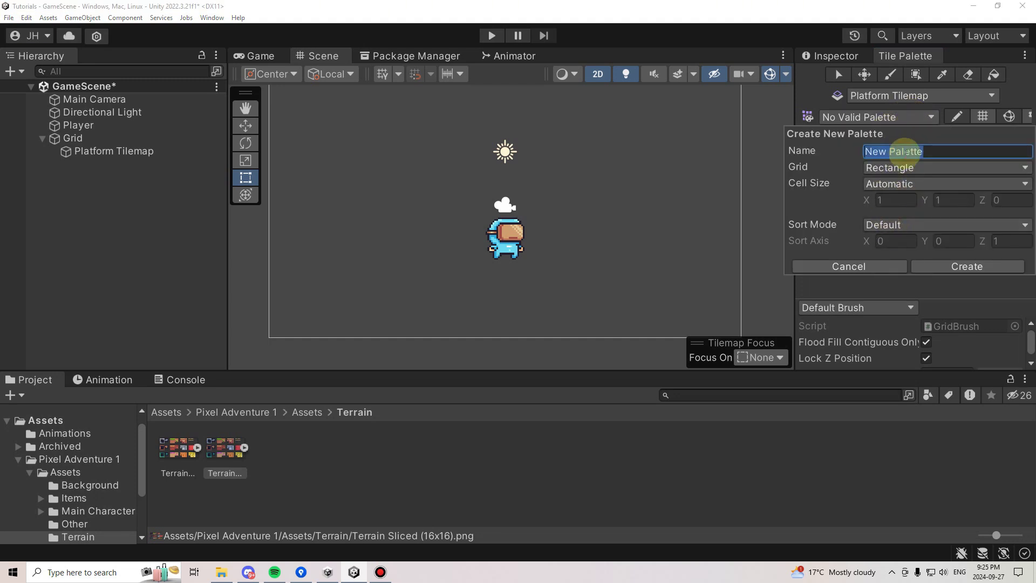
type("Main")
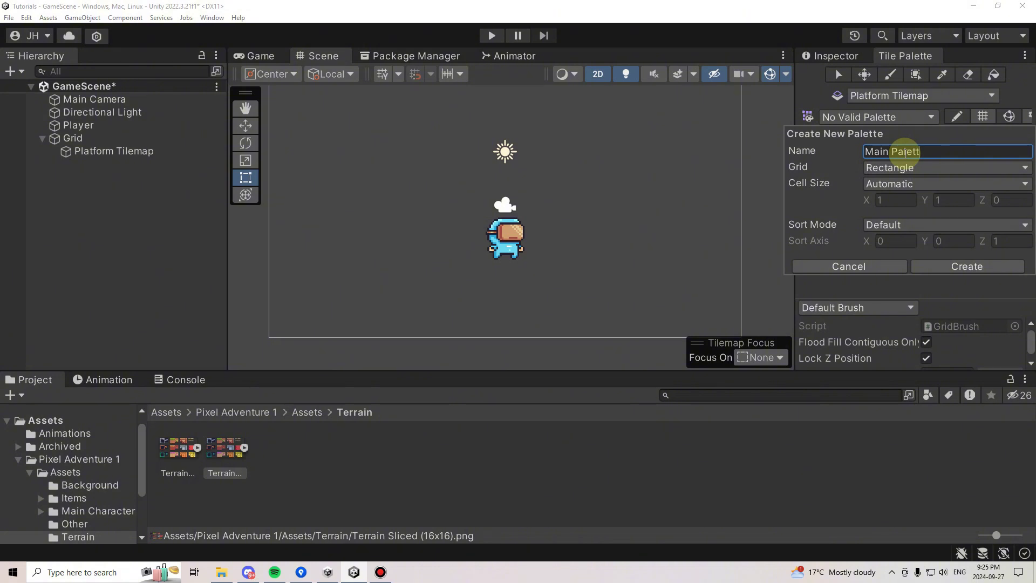
left_click(941, 265)
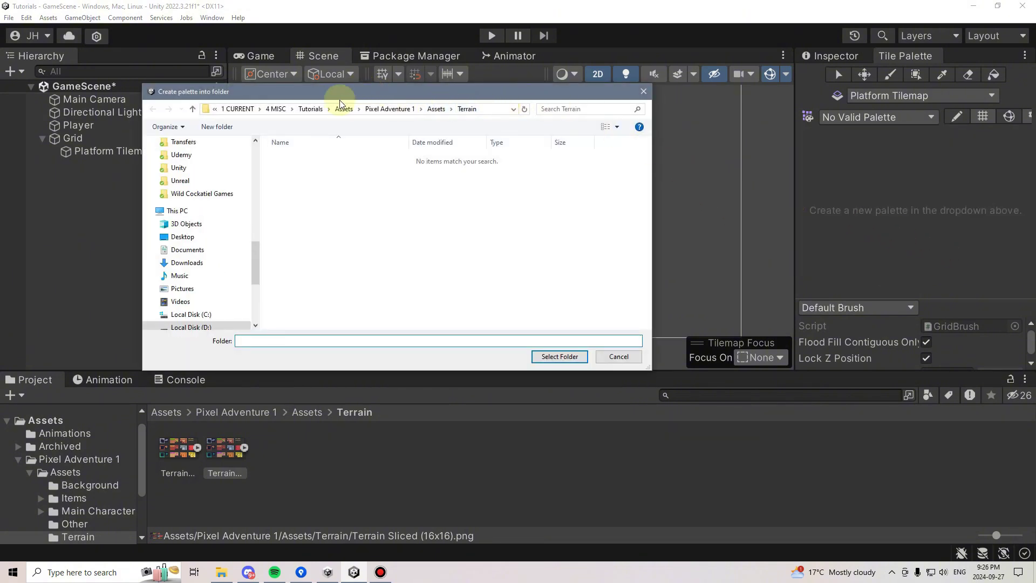
Step: Create a folder named Tilemap in the project's Assets folder and save the new palette into it
left_click(310, 109)
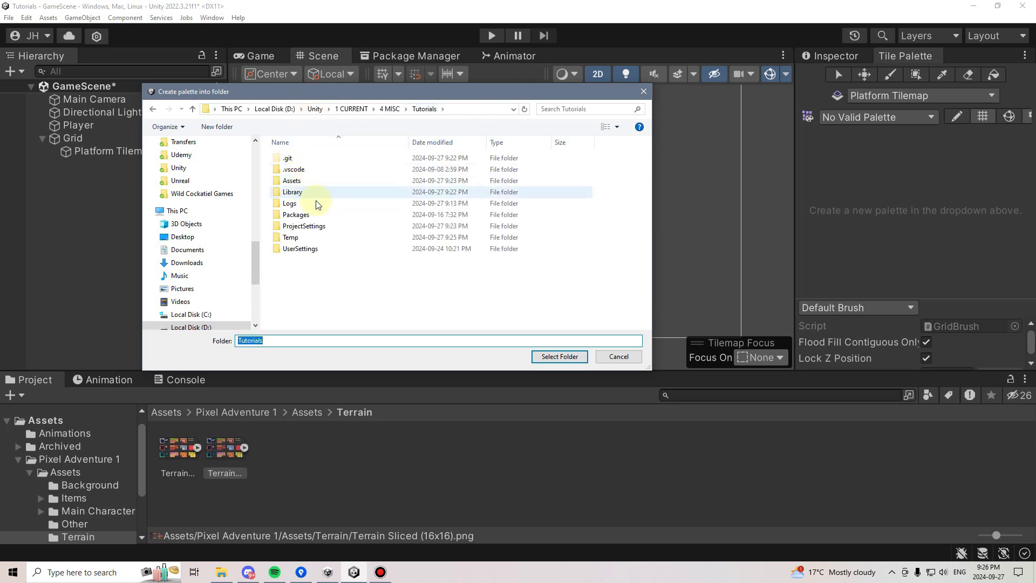
double_click(294, 181)
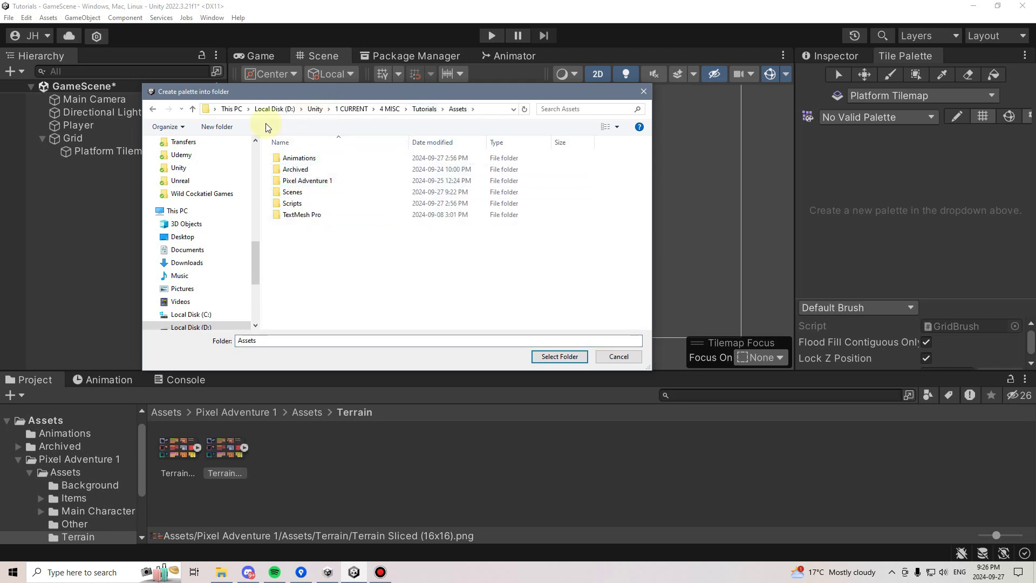
left_click(226, 126)
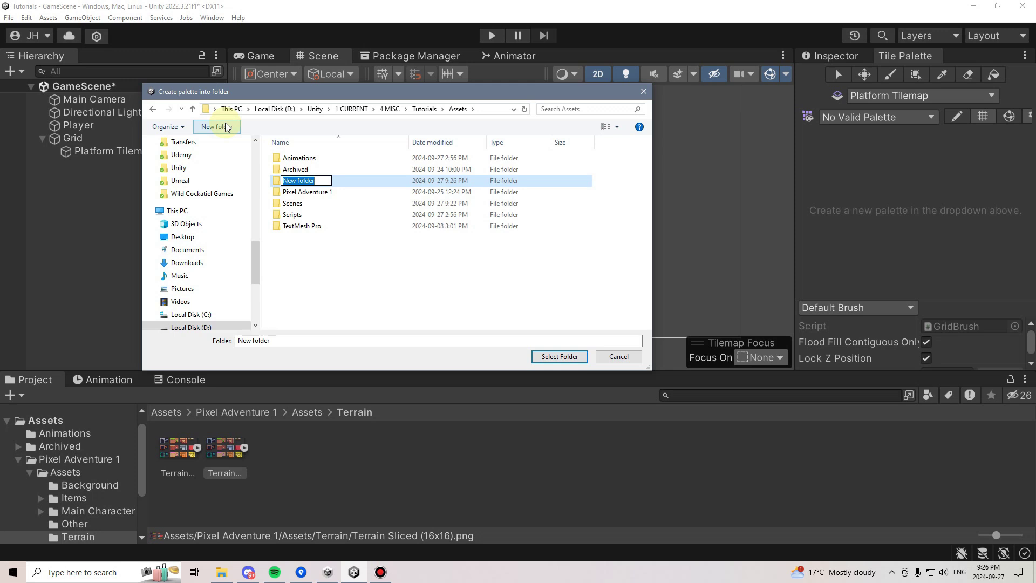
type("Tut")
type("emap")
key("Return")
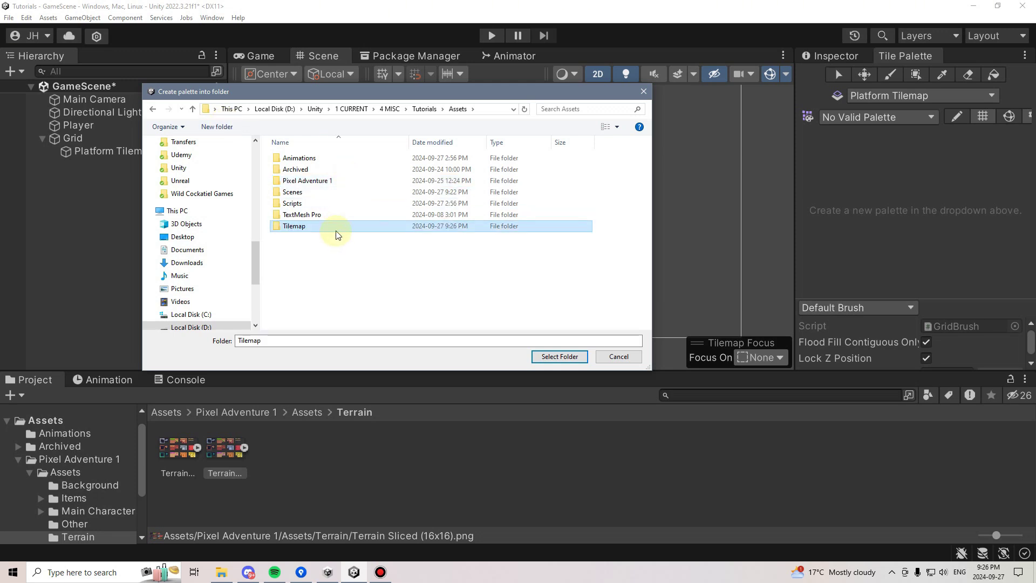
key("Return")
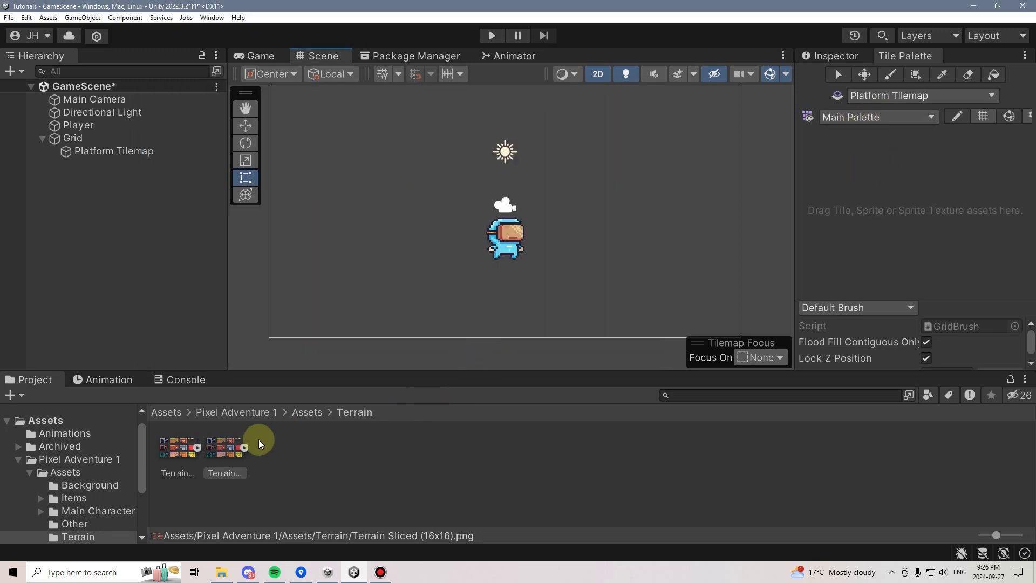
Step: Add the Terrain Sliced (16x16) sprite sheet to Main Palette, generating its tiles into the Assets/Tilemap folder
left_click_drag(232, 448, 913, 183)
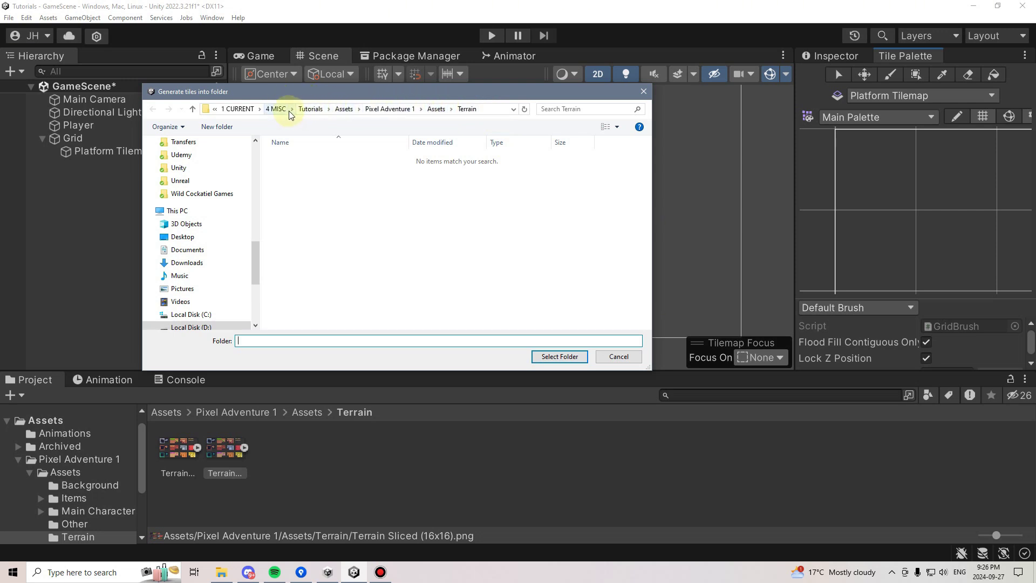
left_click(343, 108)
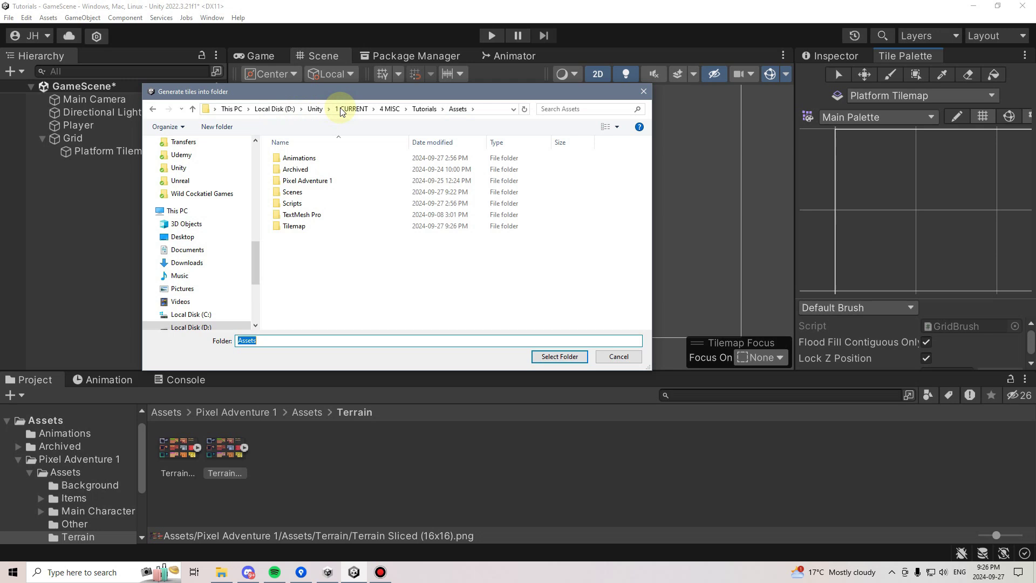
left_click(304, 227)
double_click(304, 227)
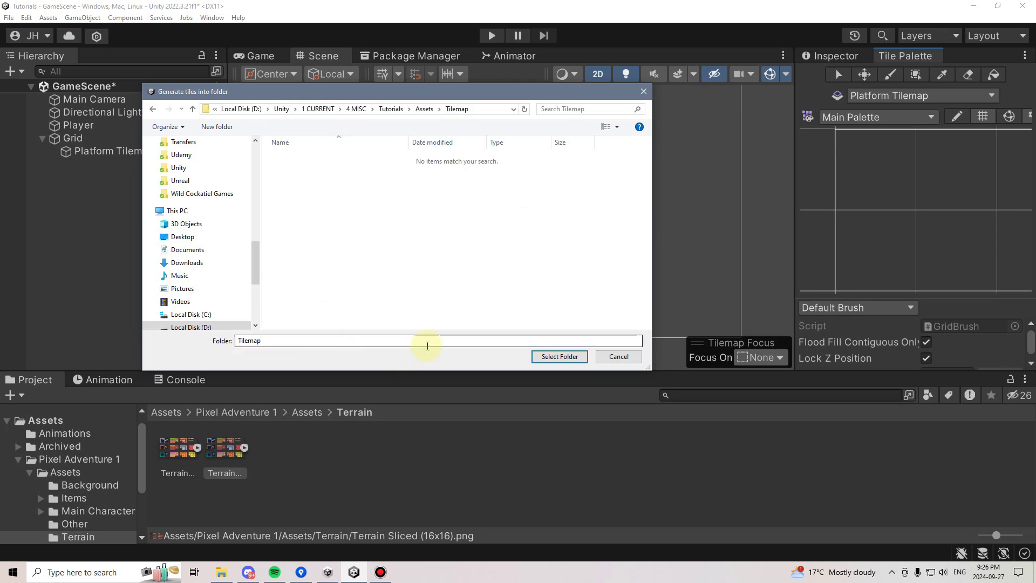
left_click(559, 356)
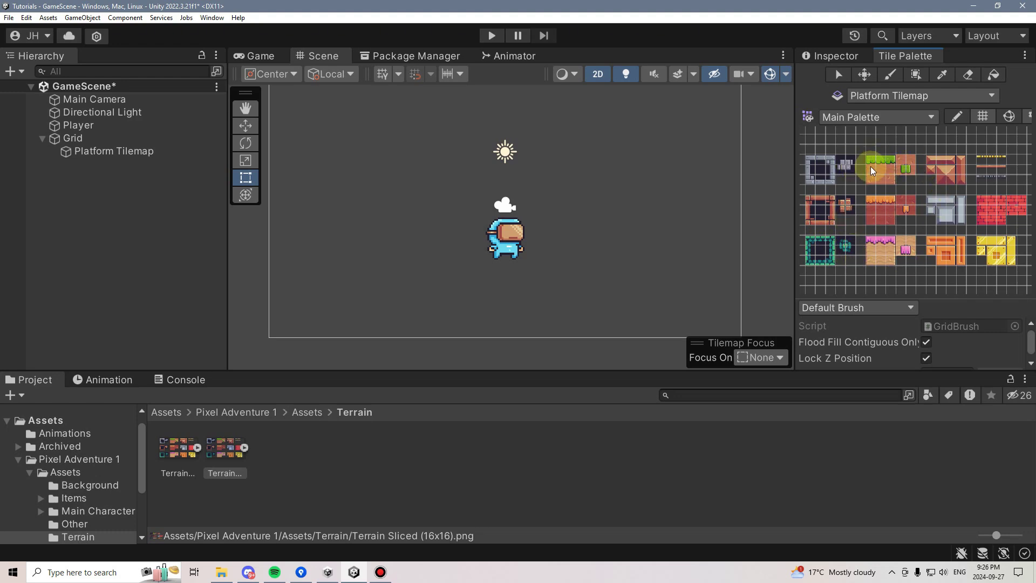
Step: Paint rows of the plain brown dirt tile on Platform Tilemap along the lower edge of the camera frame
left_click_drag(796, 212, 758, 238)
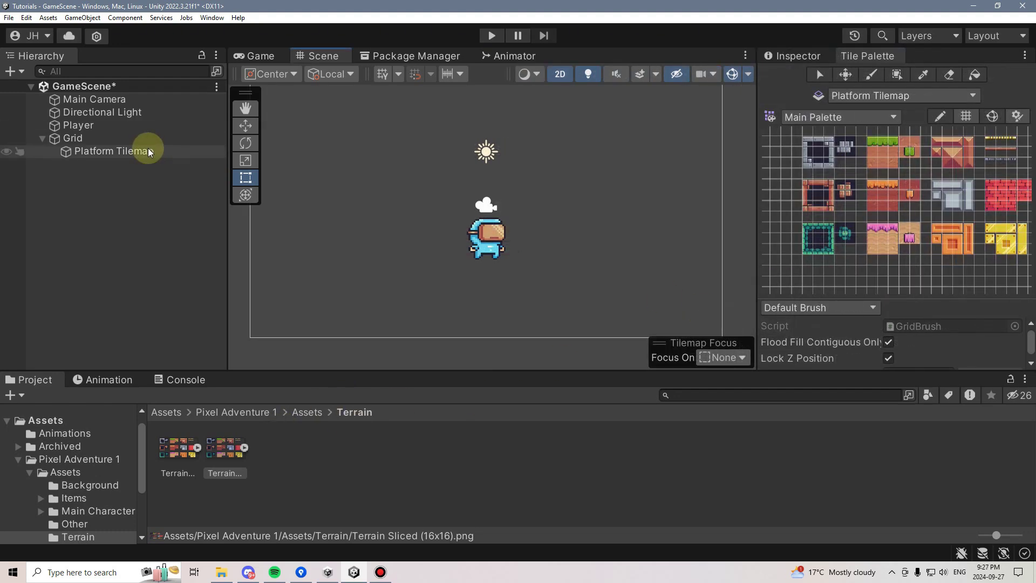
left_click(150, 152)
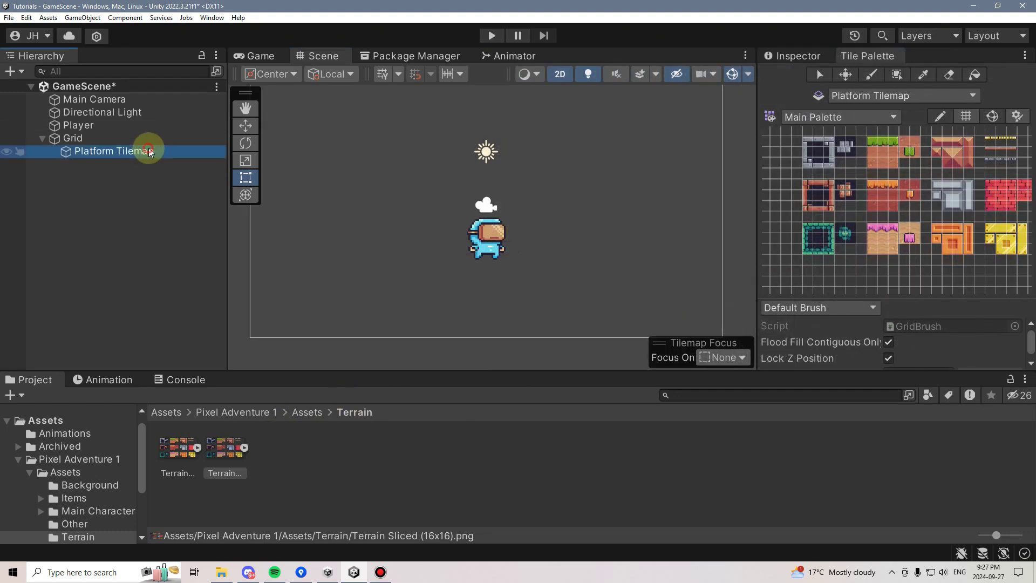
left_click(876, 74)
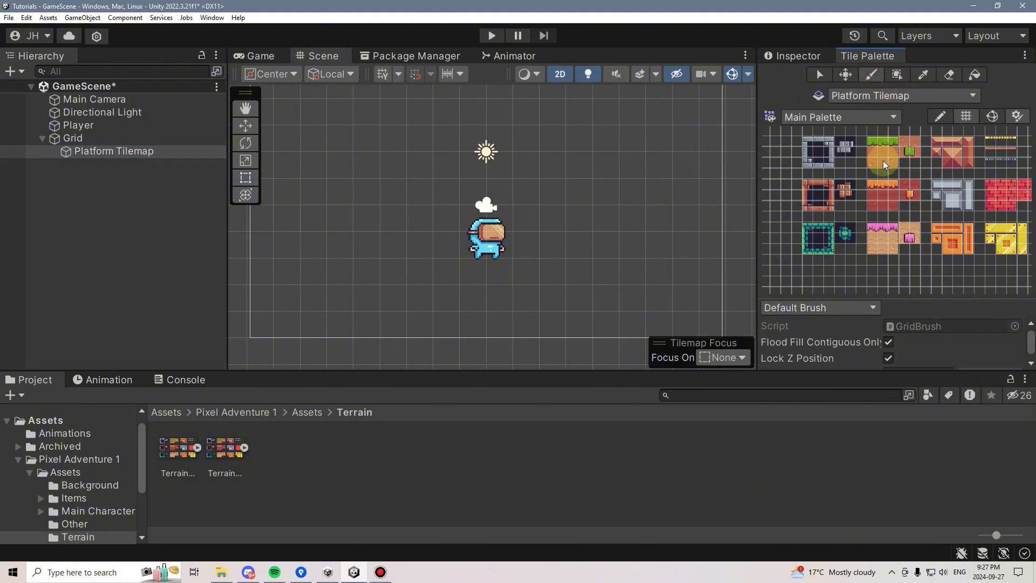
left_click(301, 321)
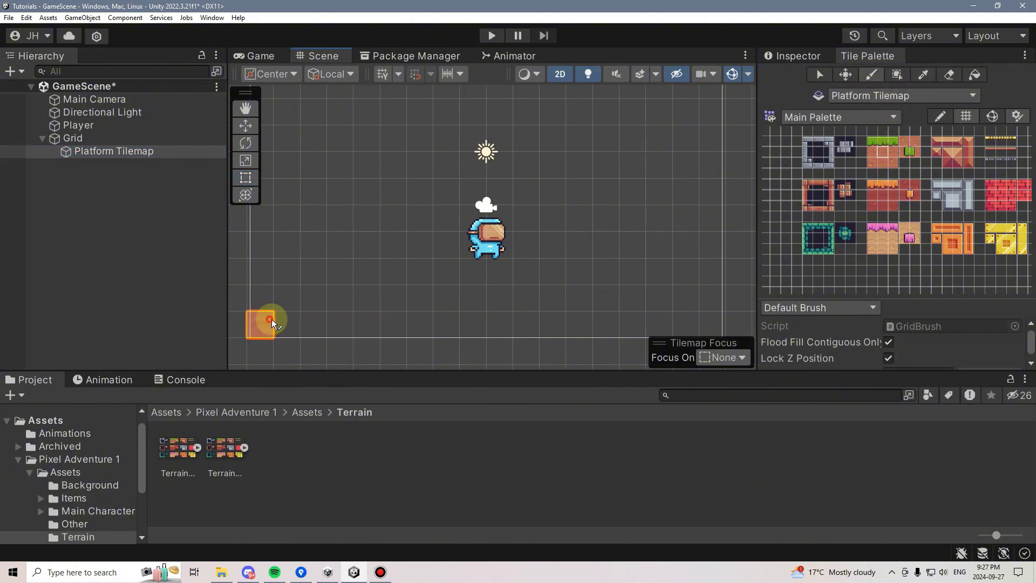
left_click_drag(270, 318, 723, 318)
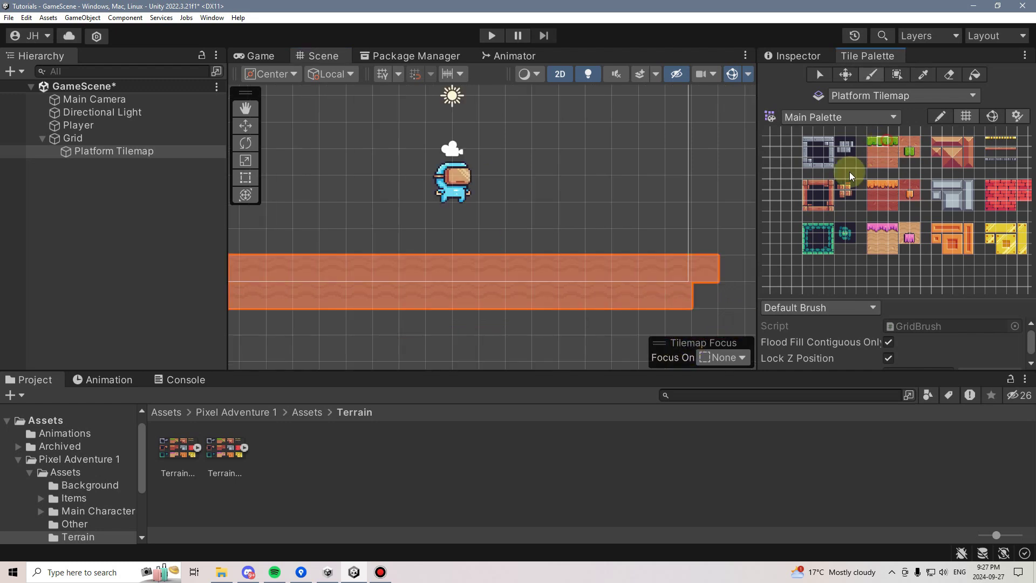
Step: Paint a row of green grass tiles over the dirt ground and raise the ground surface by one tile row
left_click_drag(668, 261, 432, 265)
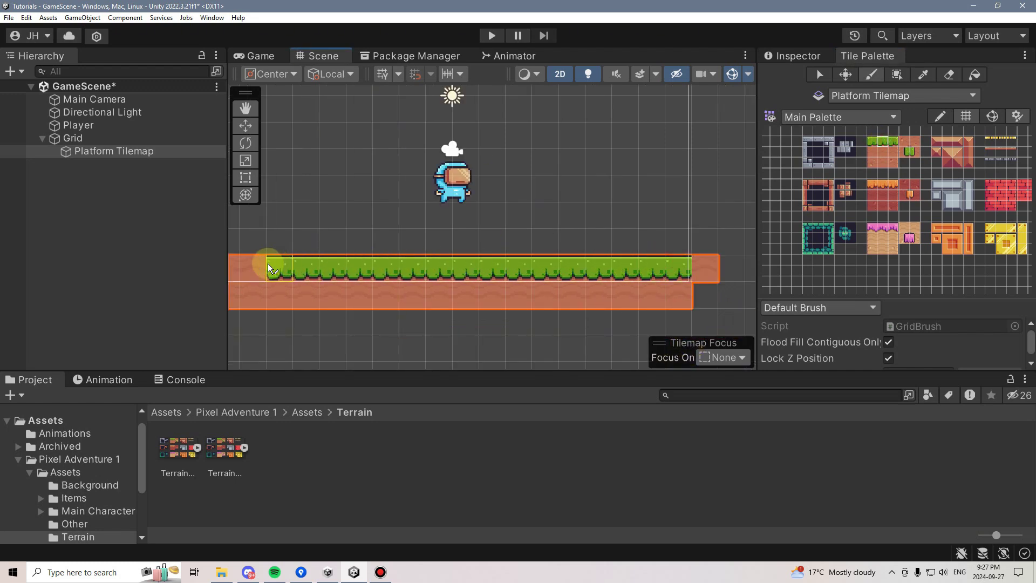
mouse_move(267, 263)
left_mouse_down()
mouse_move(219, 270)
mouse_move(480, 270)
mouse_move(439, 257)
left_mouse_up()
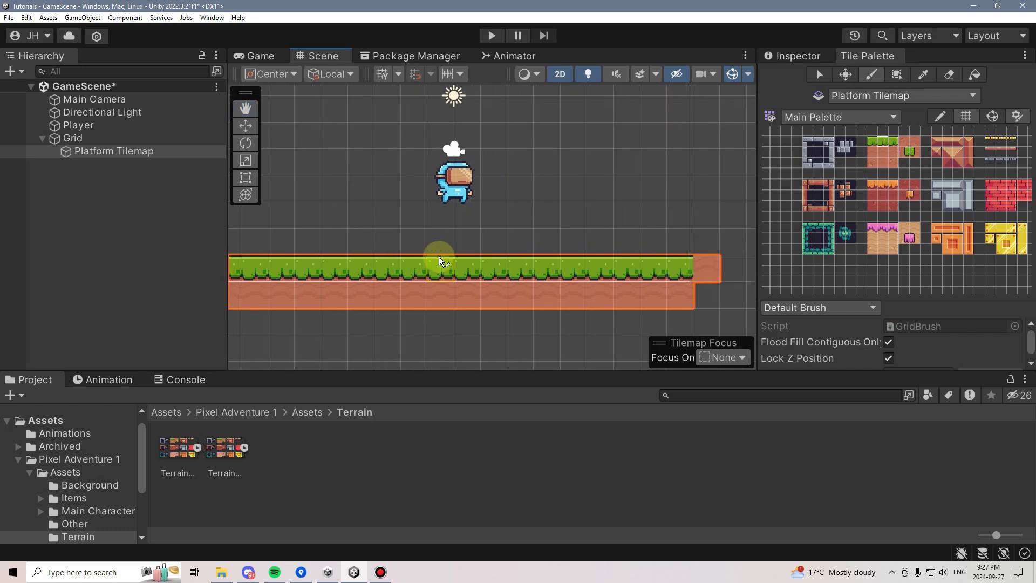
left_click(252, 55)
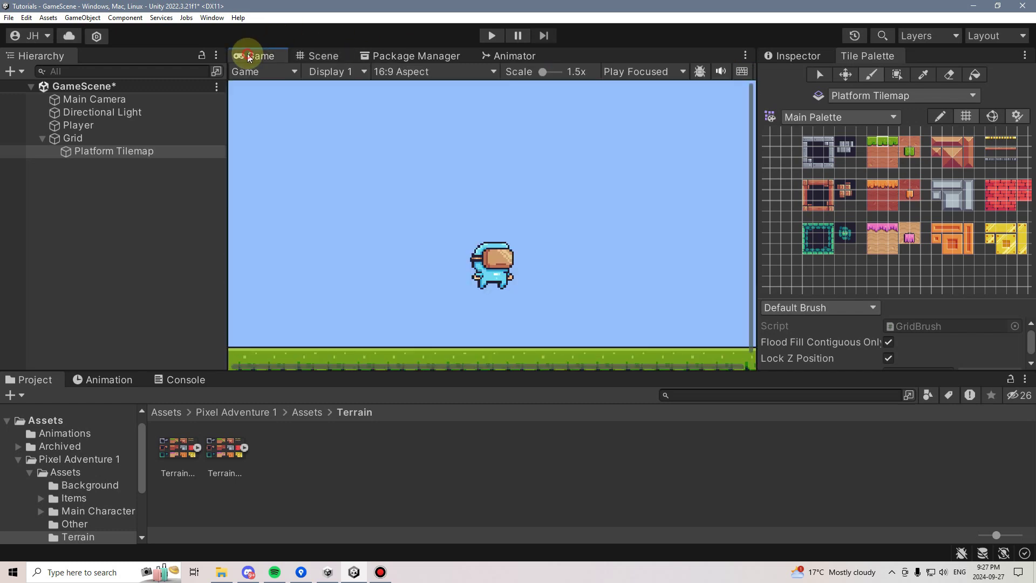
left_click(334, 57)
mouse_move(240, 240)
left_mouse_down()
mouse_move(610, 261)
mouse_move(674, 247)
mouse_move(521, 239)
left_mouse_up()
Step: Playtest the scene to check how the player interacts with the painted ground, and stop the game
key("ctrl+p")
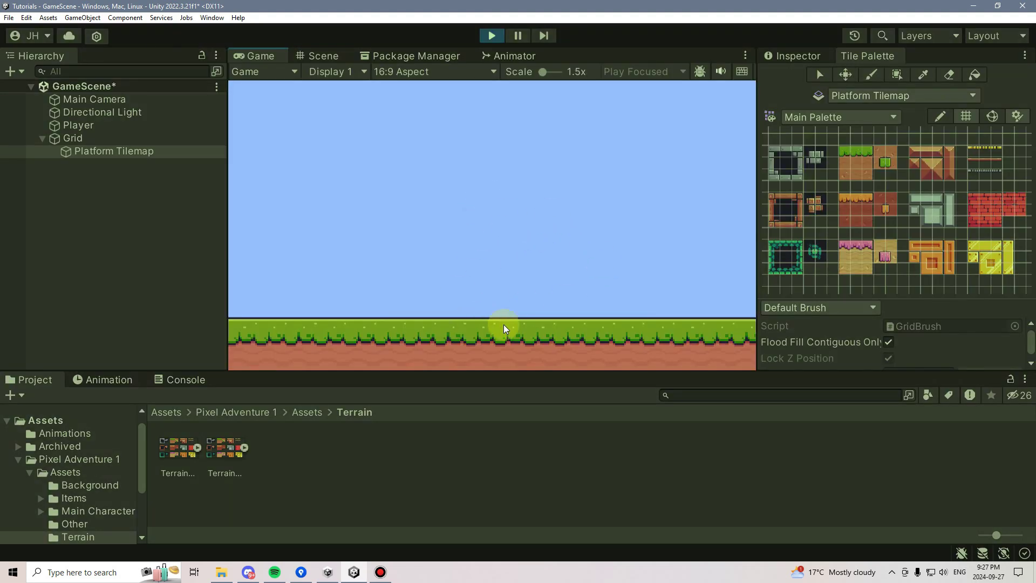
left_click(492, 36)
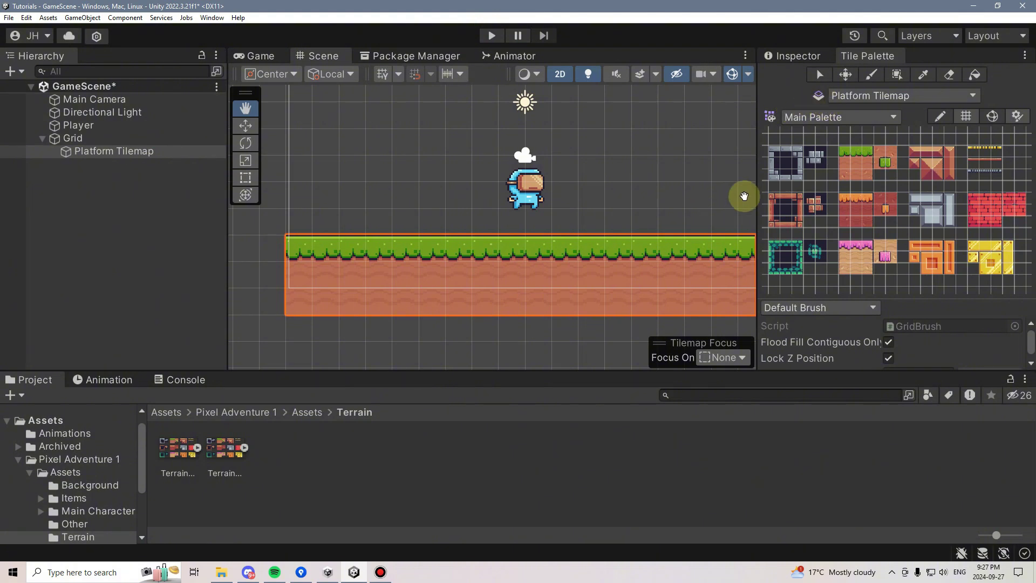
Step: Add a Tilemap Collider 2D component to Platform Tilemap
left_click(792, 59)
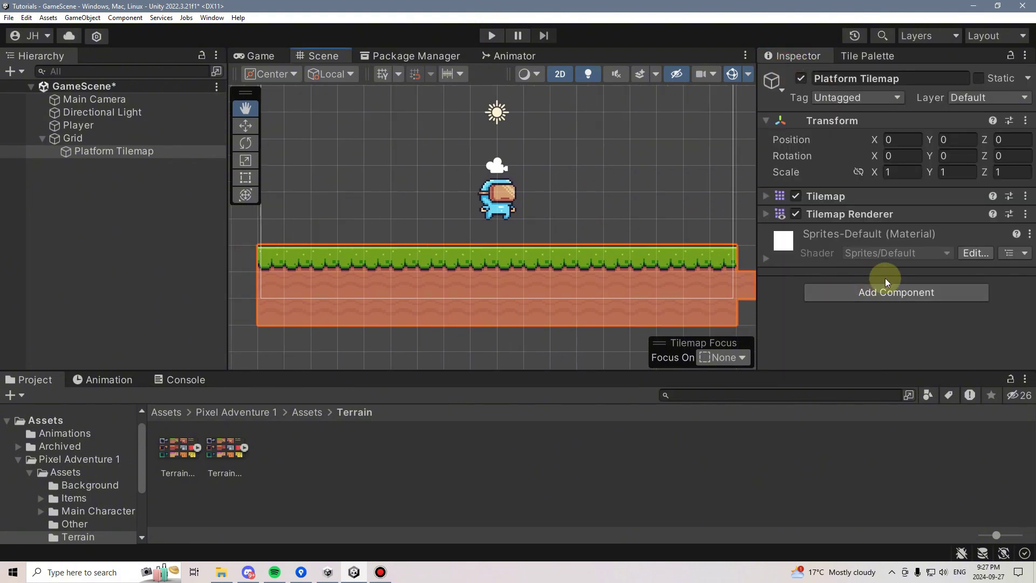
left_click(132, 151)
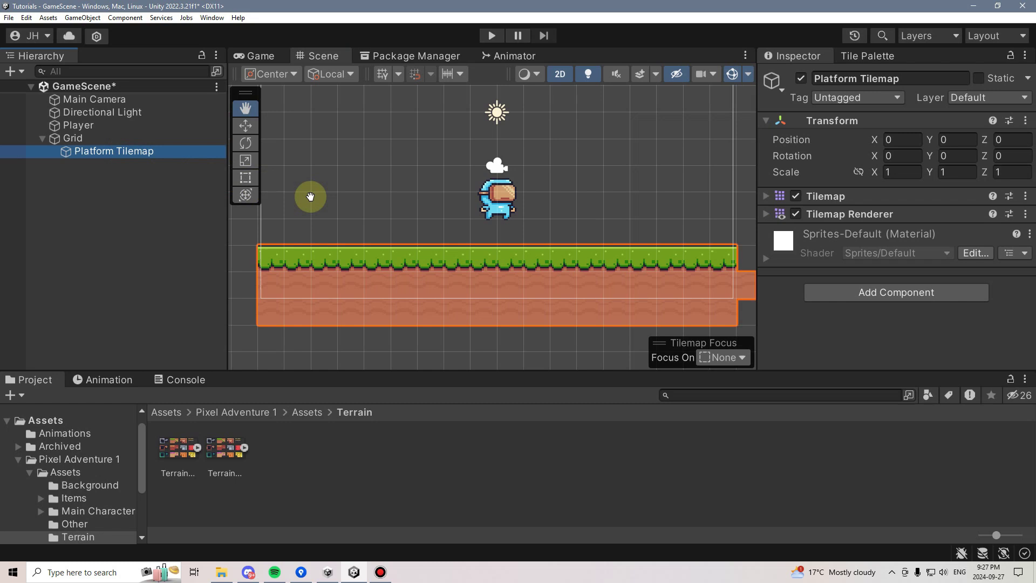
left_click(880, 297)
type("tilema")
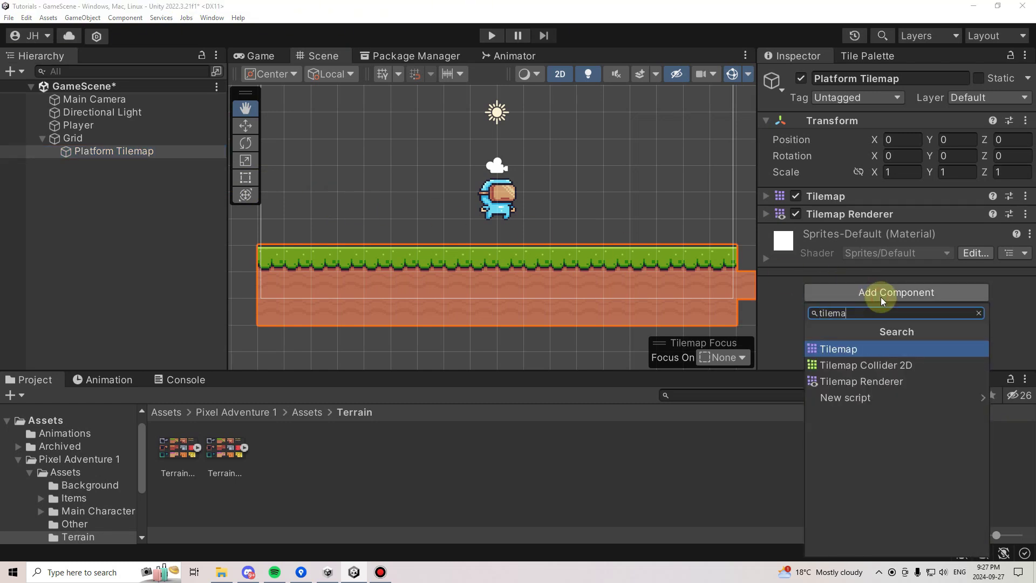
left_click(947, 363)
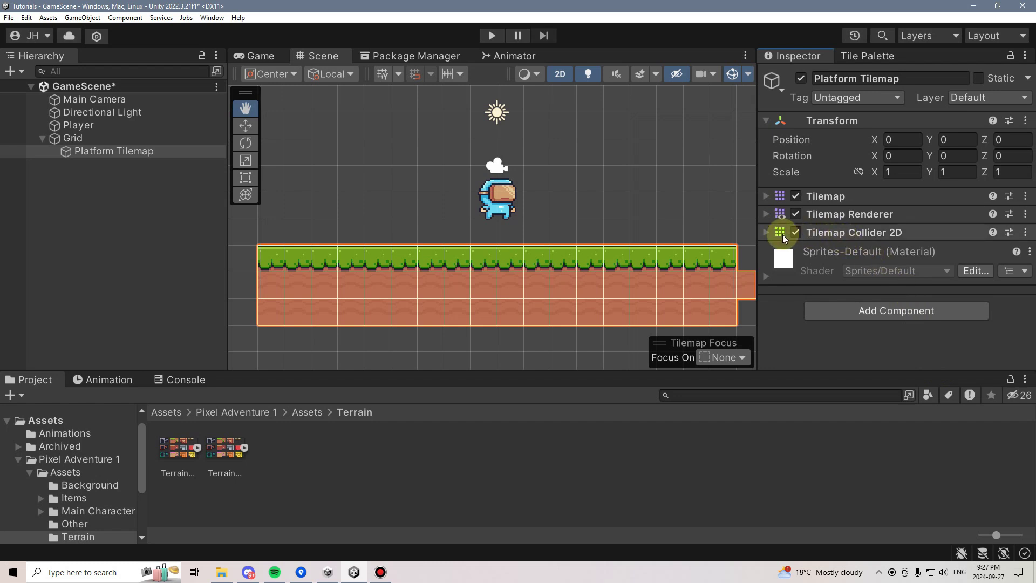
Step: Disable the Tilemap and Tilemap Renderer components on Platform Tilemap to examine the individual tile collider outlines
left_click(765, 232)
left_click_drag(706, 236, 690, 262)
left_click(795, 213)
left_click(795, 196)
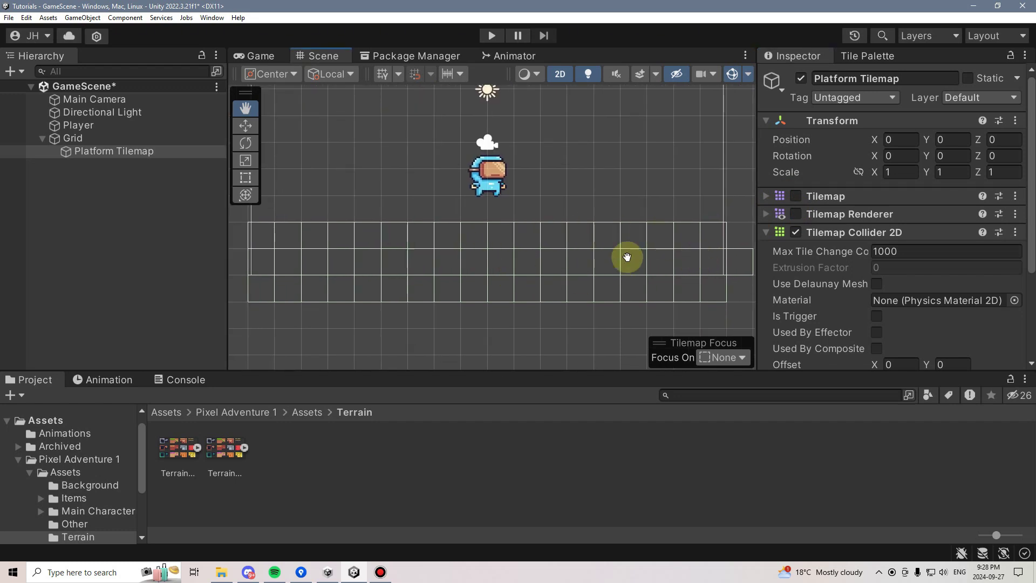
left_click_drag(624, 257, 682, 247)
left_click_drag(451, 231, 410, 218)
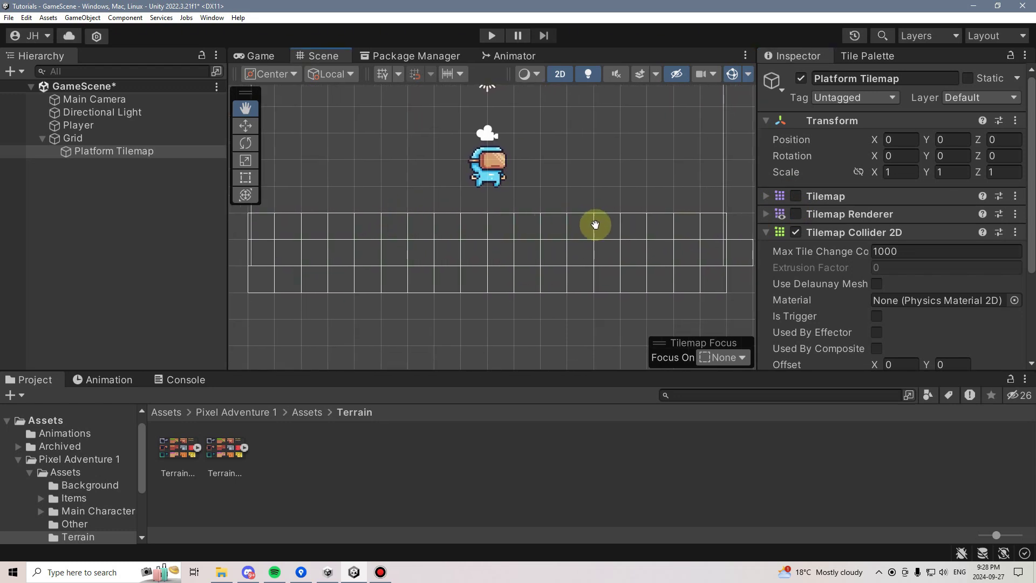
left_click_drag(679, 223, 650, 217)
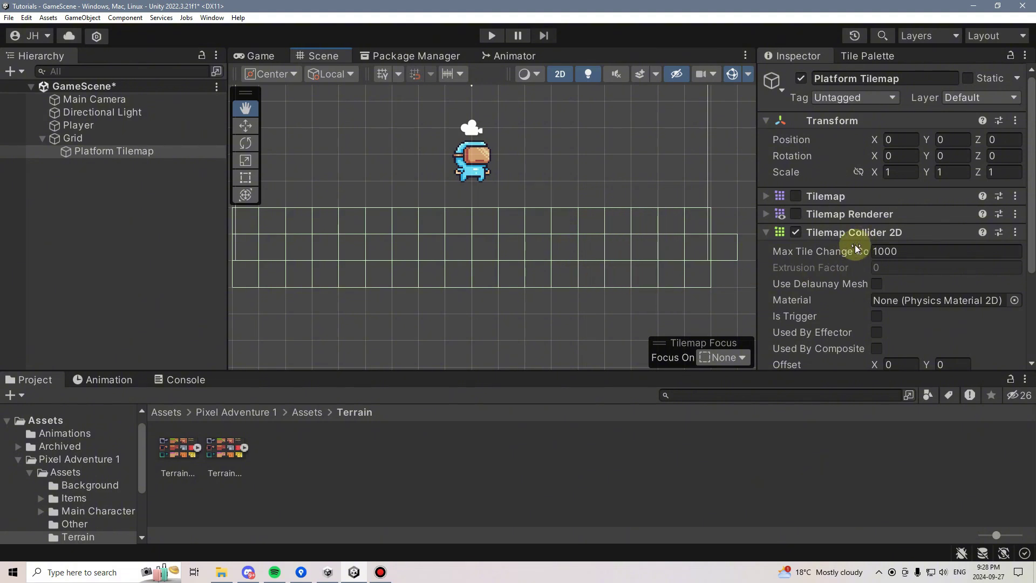
Step: Add a Composite Collider 2D to Platform Tilemap and enable Used By Composite on its Tilemap Collider 2D
scroll(854, 244, "down", 3)
left_click(893, 347)
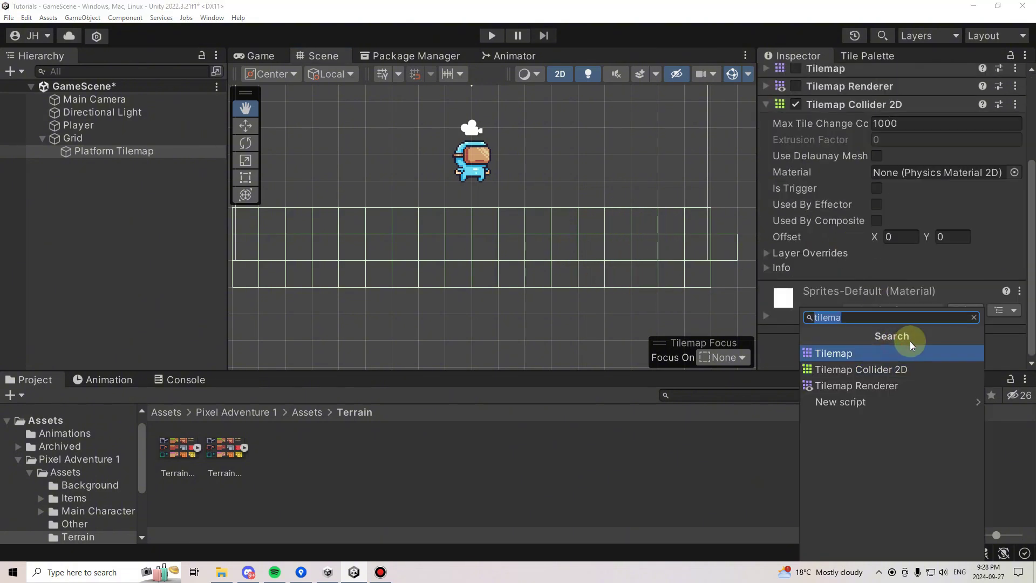
type("compo")
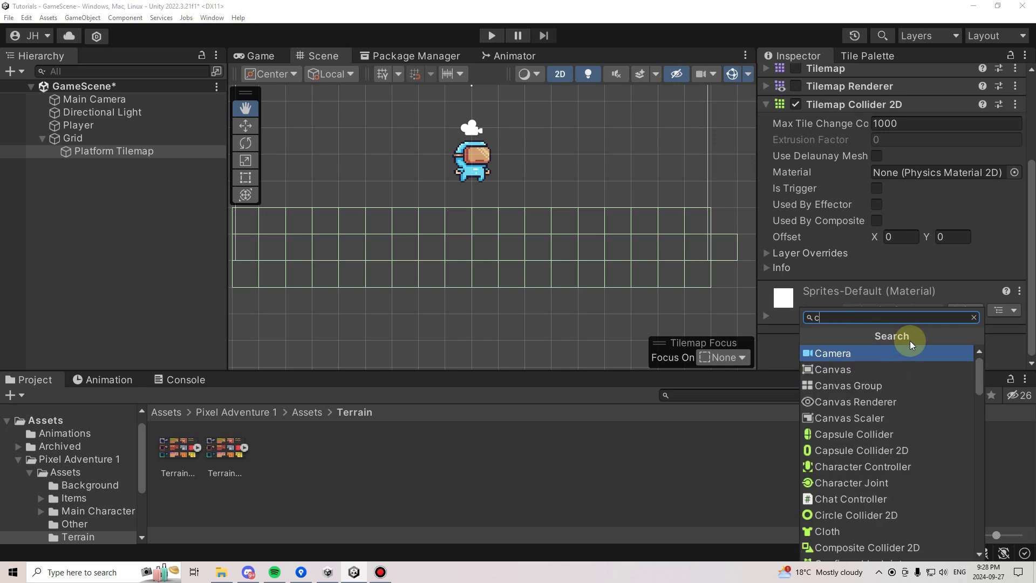
left_click(921, 353)
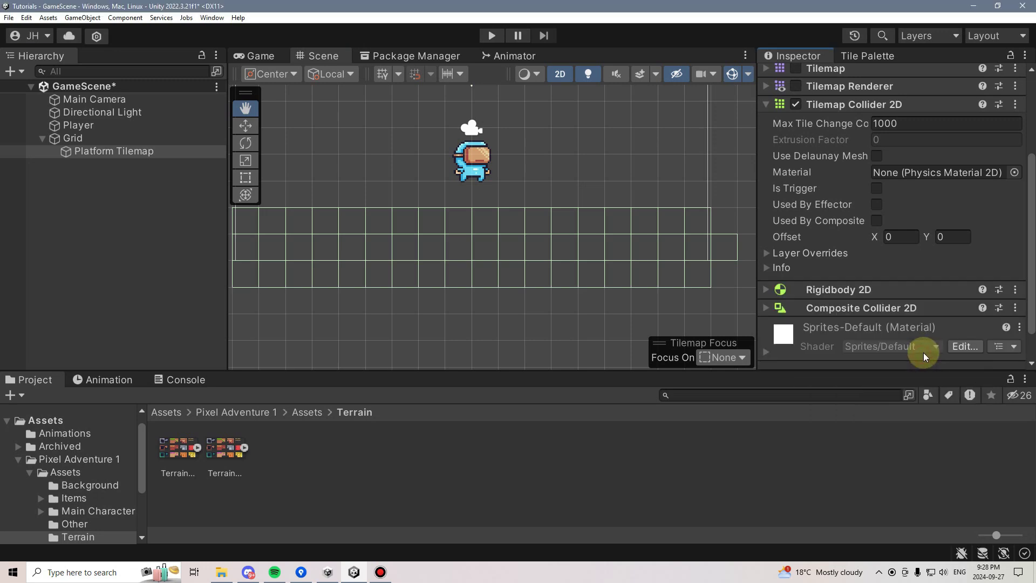
left_click(876, 221)
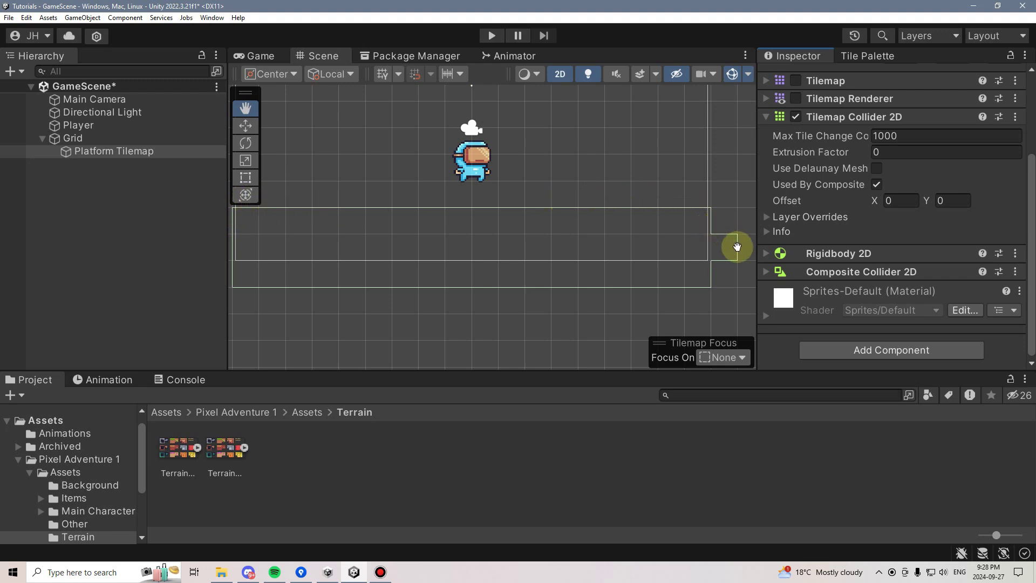
left_click_drag(719, 271, 736, 275)
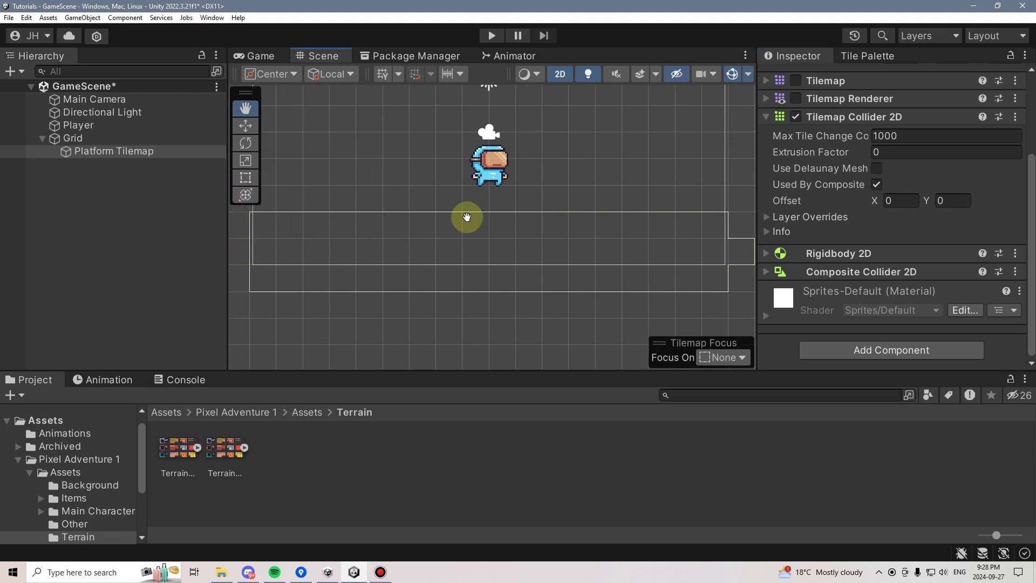
left_click_drag(501, 240, 473, 244)
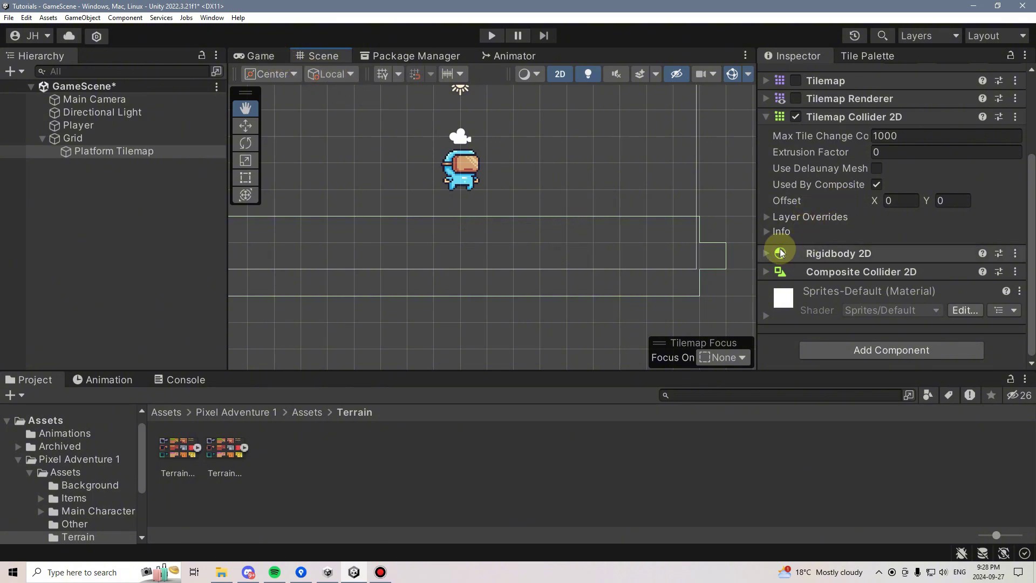
Step: Set the Body Type of Platform Tilemap's Rigidbody 2D to Static
left_click(766, 254)
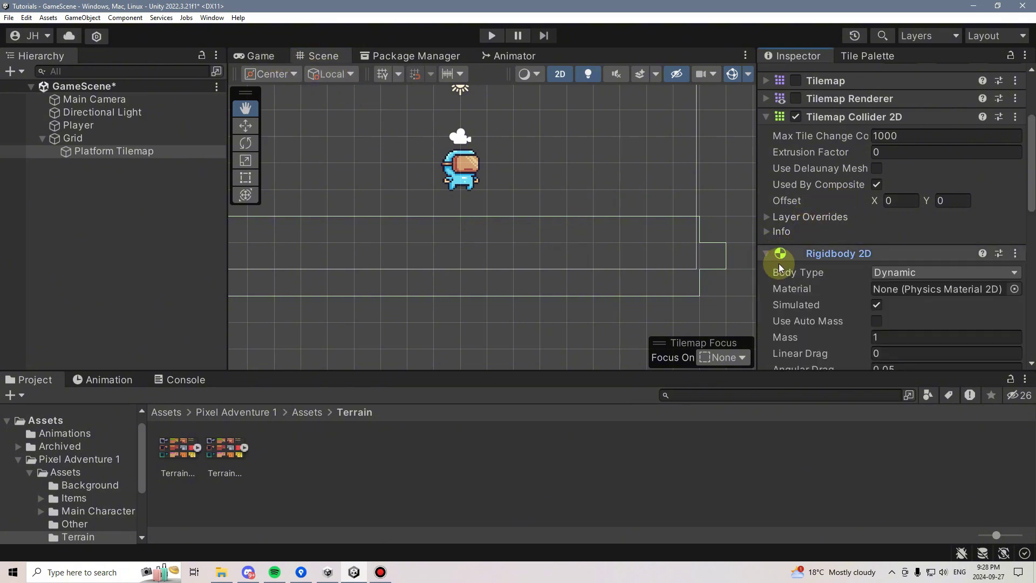
left_click(907, 271)
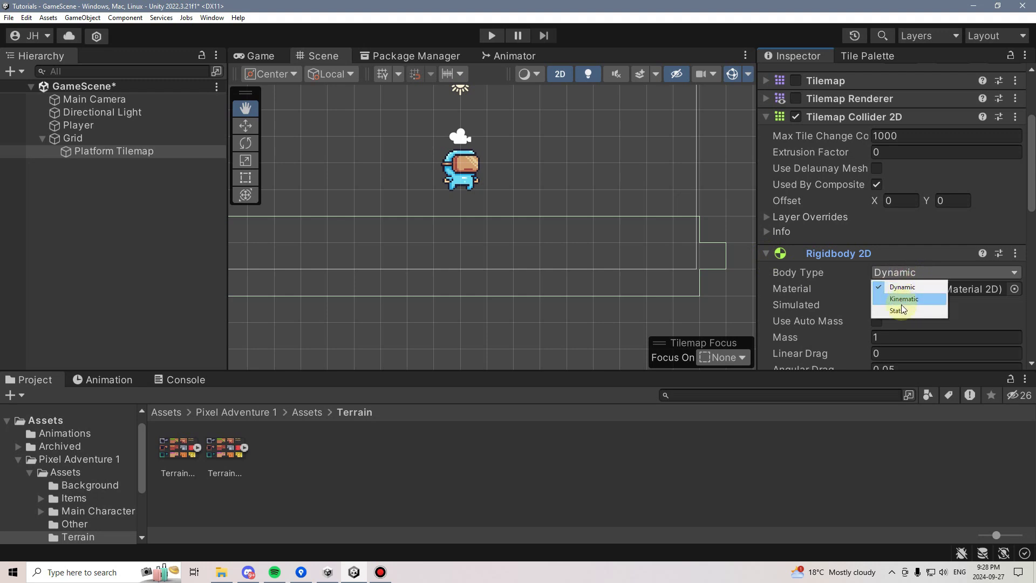
left_click(901, 310)
left_click(766, 254)
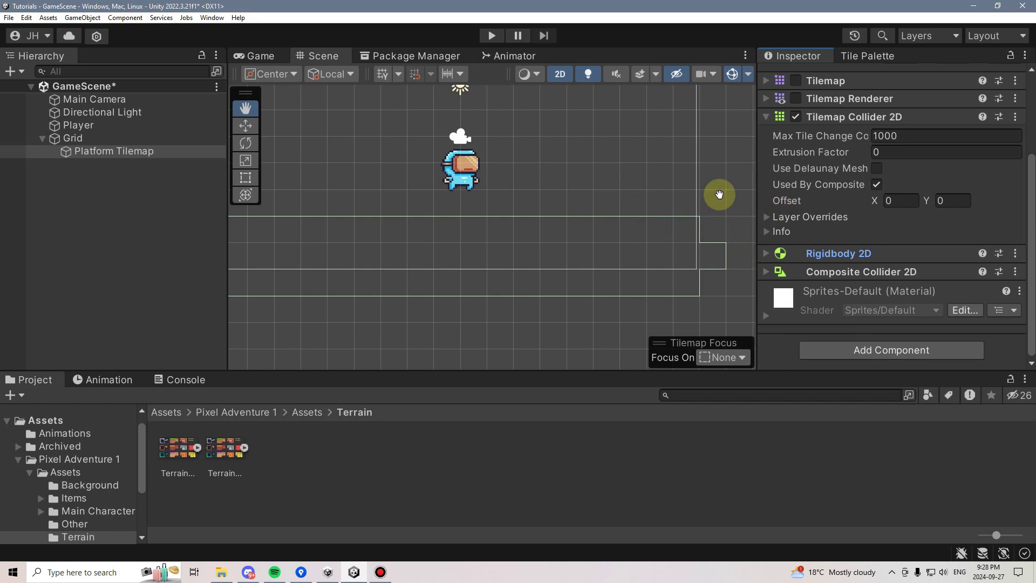
Step: Assign Platform Tilemap to the Ground layer
scroll(899, 195, "up", 4)
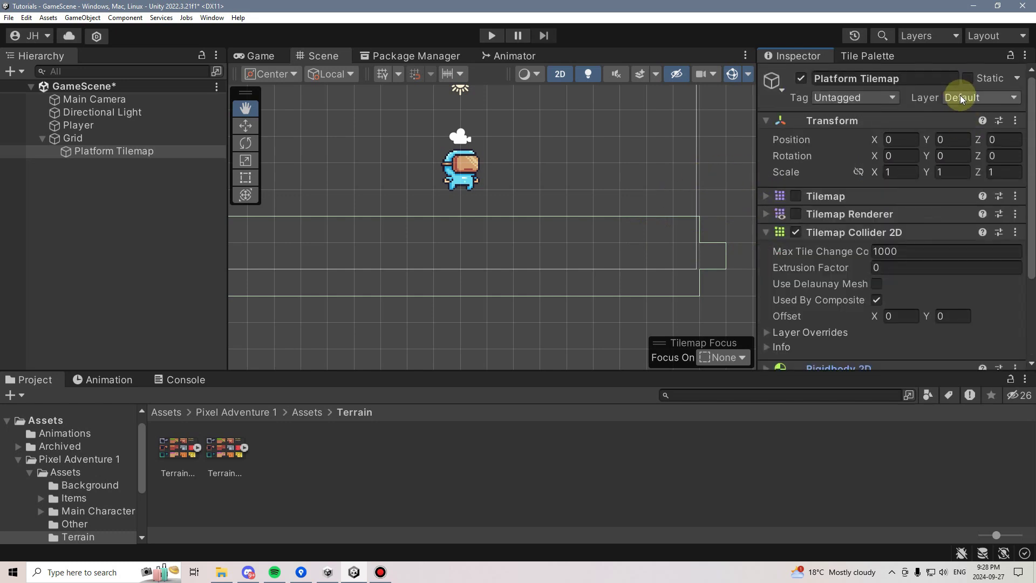
left_click(961, 99)
left_click(969, 169)
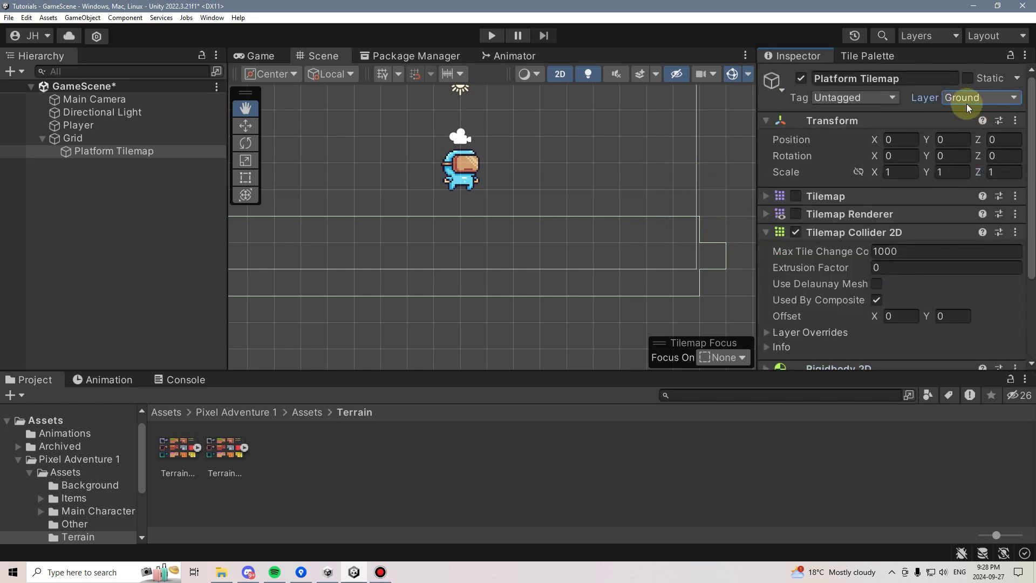
Step: Re-enable the Tilemap Renderer and Tilemap components on Platform Tilemap
left_click_drag(543, 175, 565, 205)
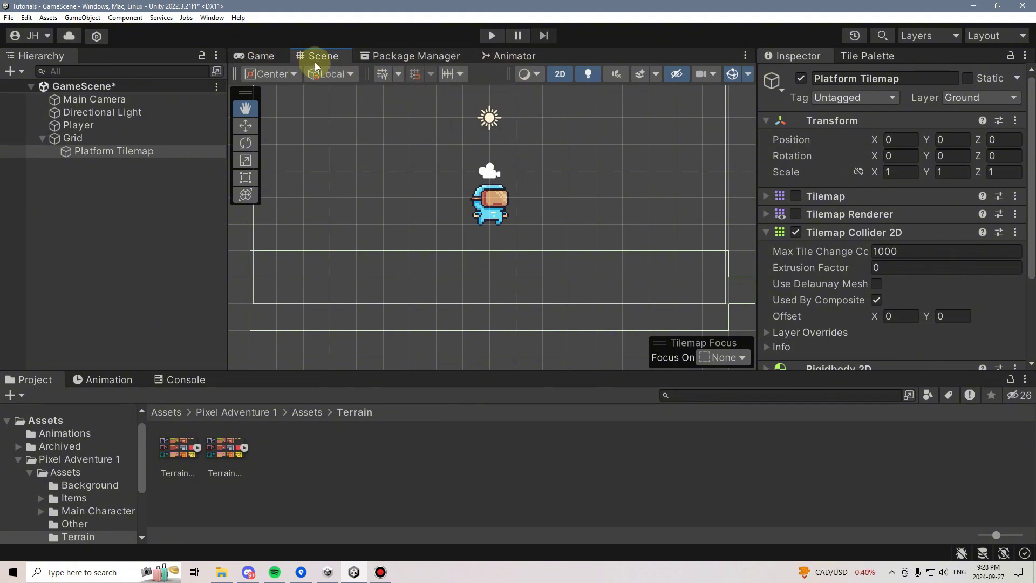
left_click(796, 215)
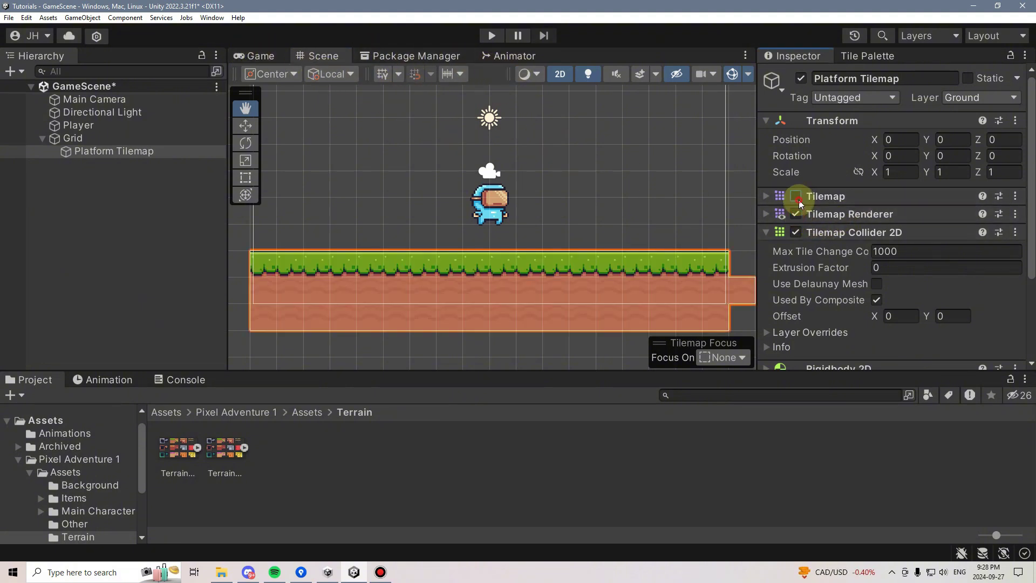
left_click(795, 196)
Step: Run the game and test the player's walking and jumping on the tilemap ground
key("ctrl+p")
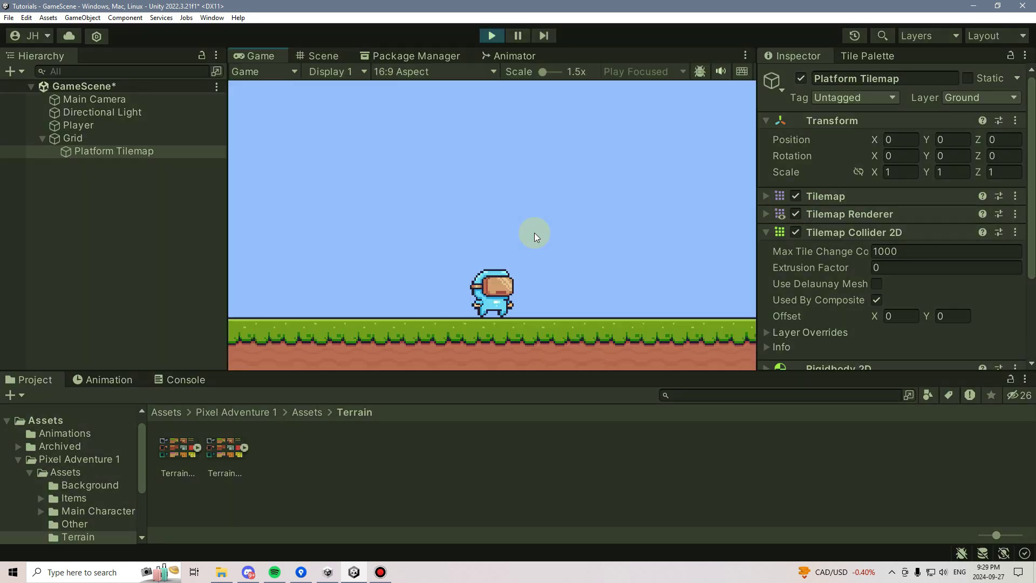
key("Right")
key("space")
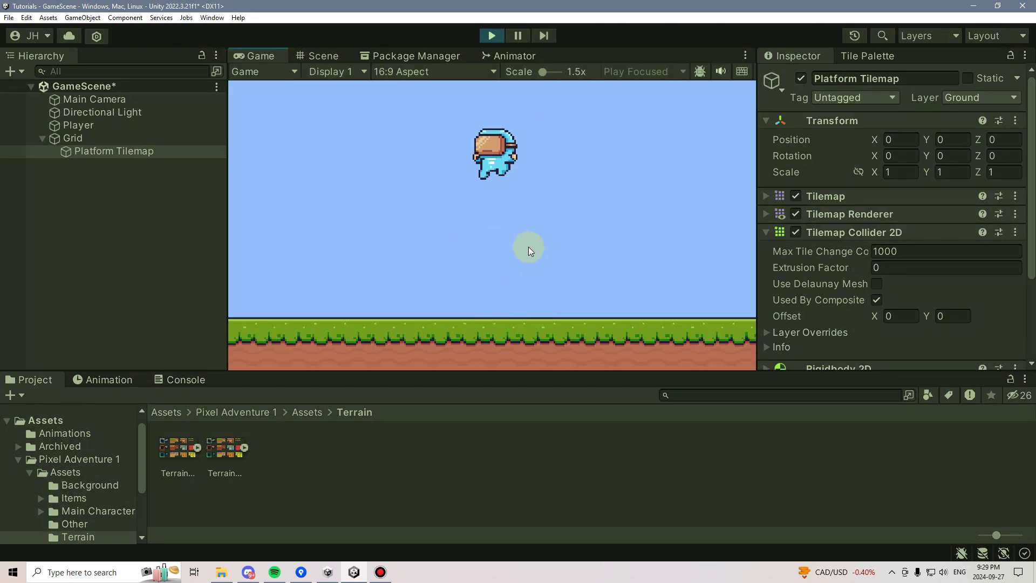
Step: While the game runs, paint a plain dirt column two tiles wide and four tiles high on the ground beside the player
key("ctrl+1")
left_click_drag(591, 175, 578, 231)
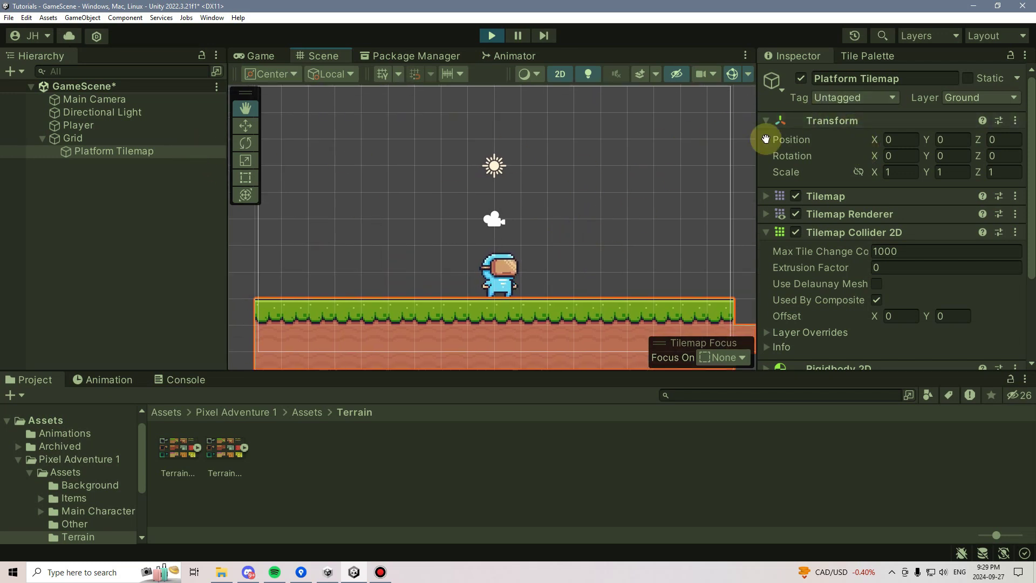
left_click(866, 56)
left_click(863, 169)
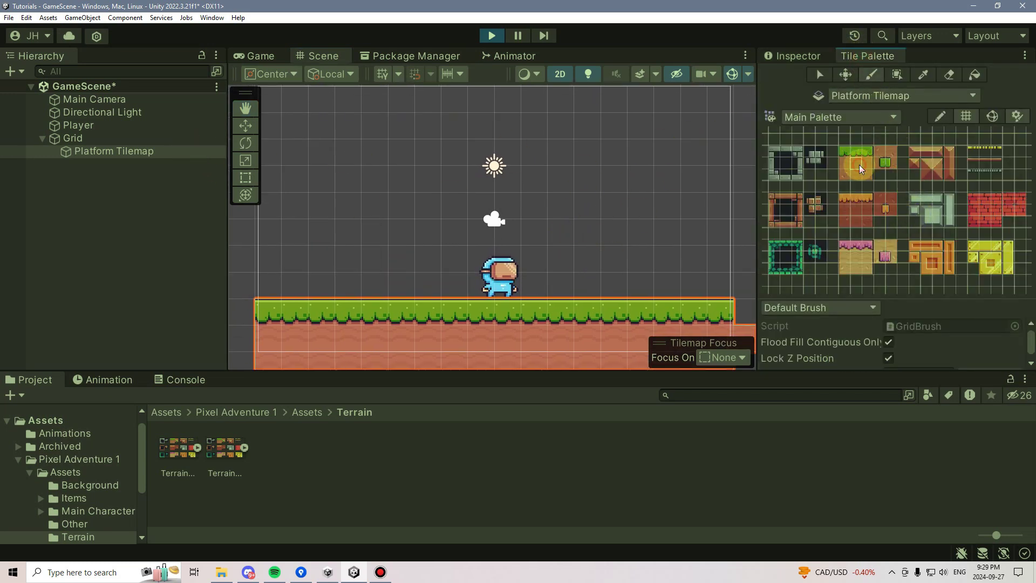
mouse_move(587, 290)
left_mouse_down()
mouse_move(591, 211)
mouse_move(613, 283)
left_mouse_up()
Step: Test running and jumping the player against the dirt column in the running game, and exit play mode
left_click(260, 55)
key("Right")
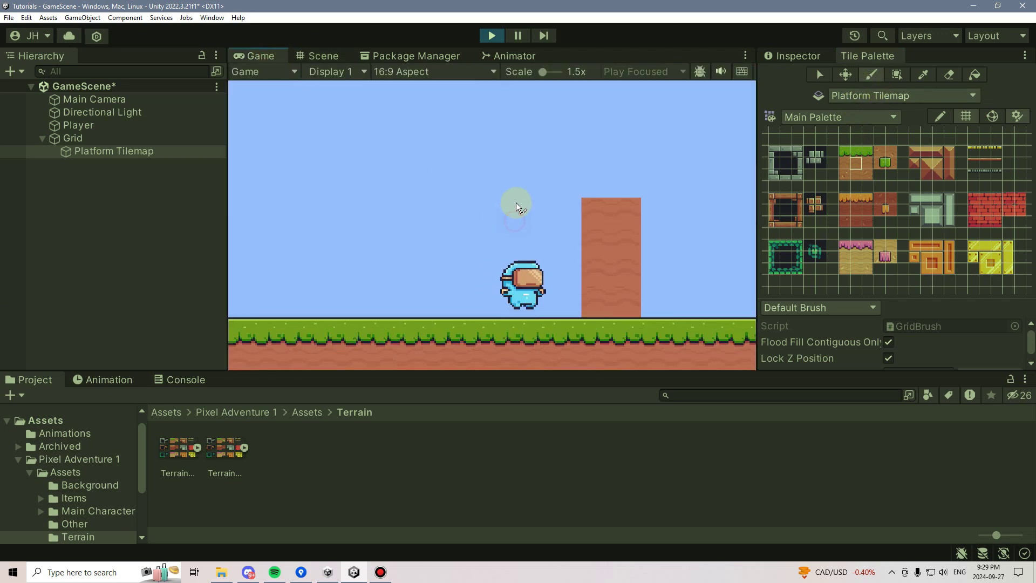
key("space")
key("Left")
key("space")
key("Right")
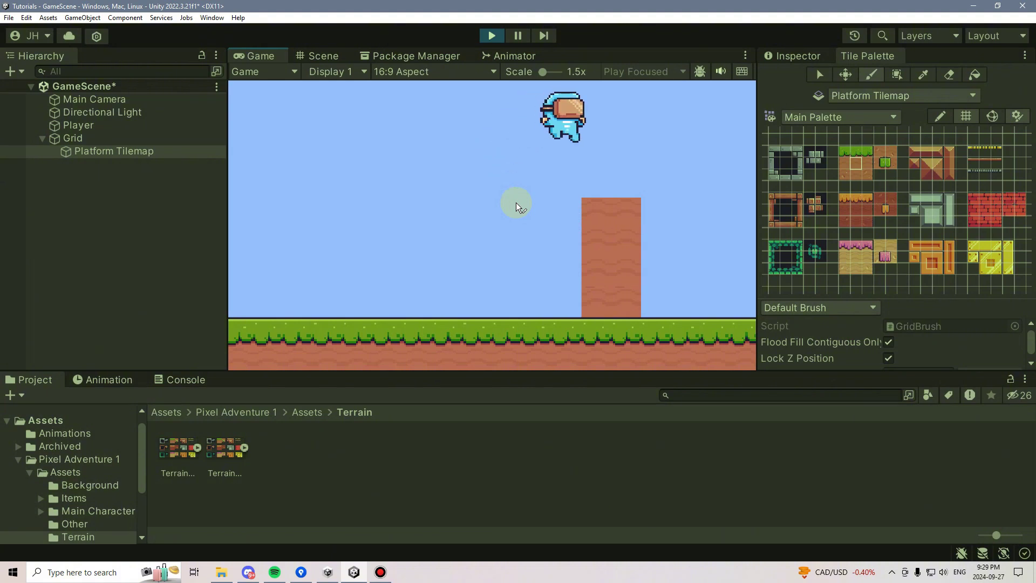
key("space")
key("Left")
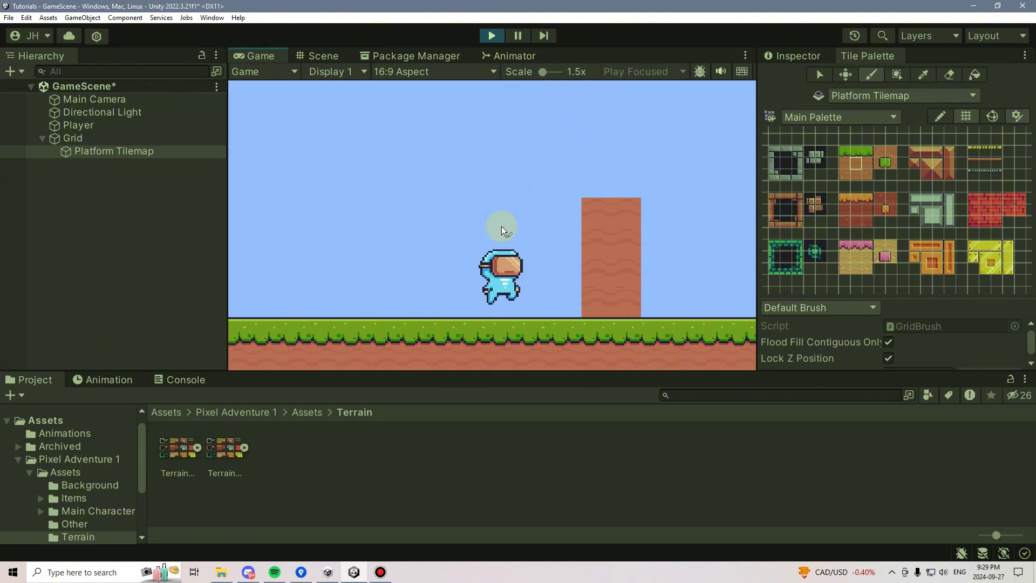
key("Right")
key("space")
key("Left")
key("Right")
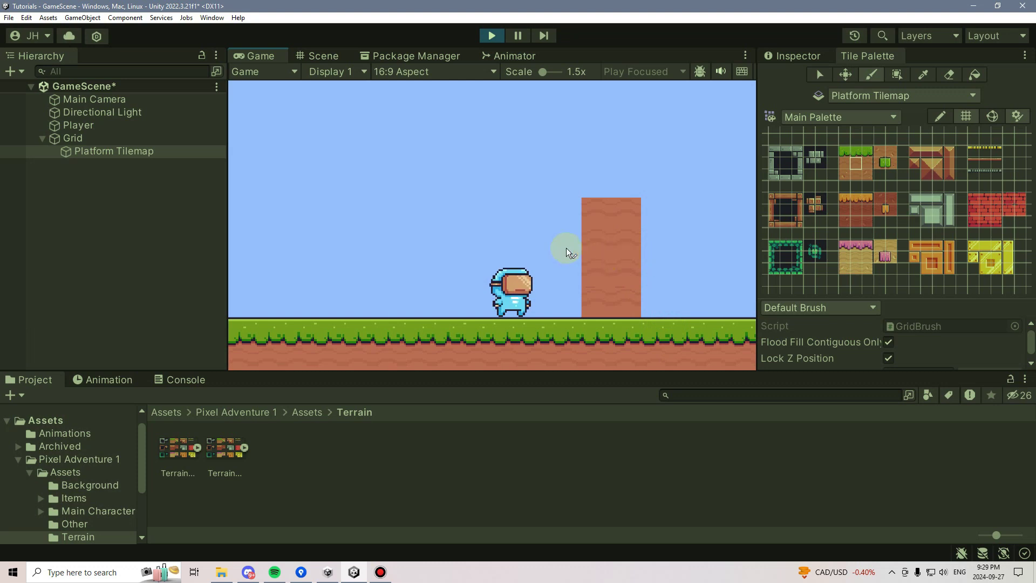
left_click_drag(610, 255, 607, 282)
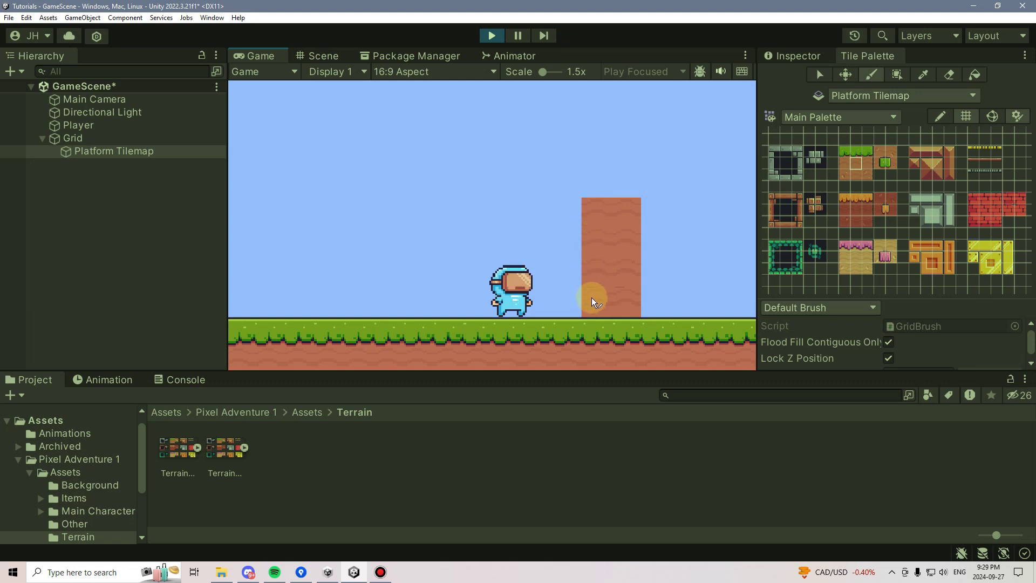
left_click(491, 35)
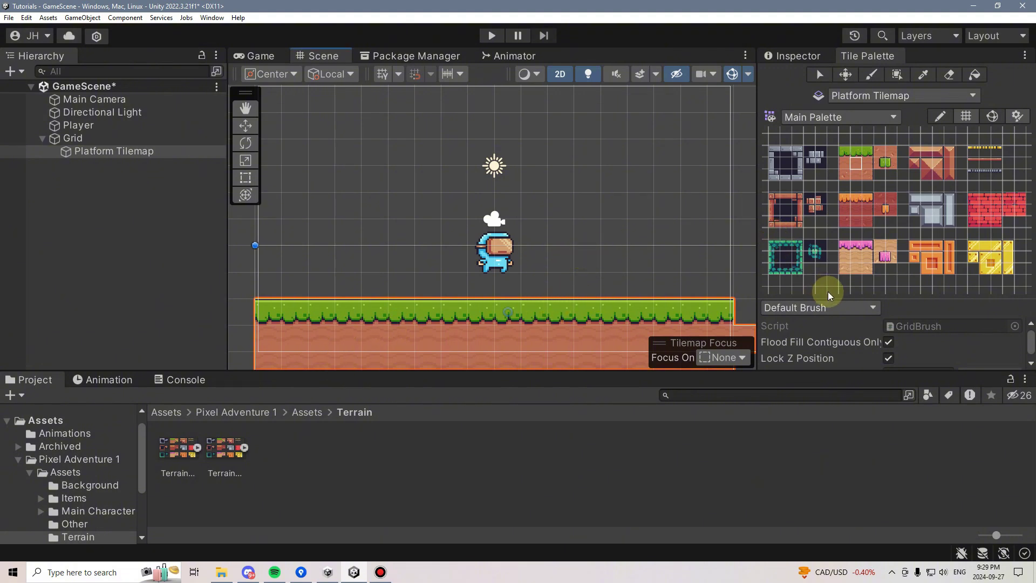
Step: Create a Rule Tile asset named Grass Rule Tile in the Pixel Adventure 1 Terrain folder
middle_click_drag(829, 272, 846, 260)
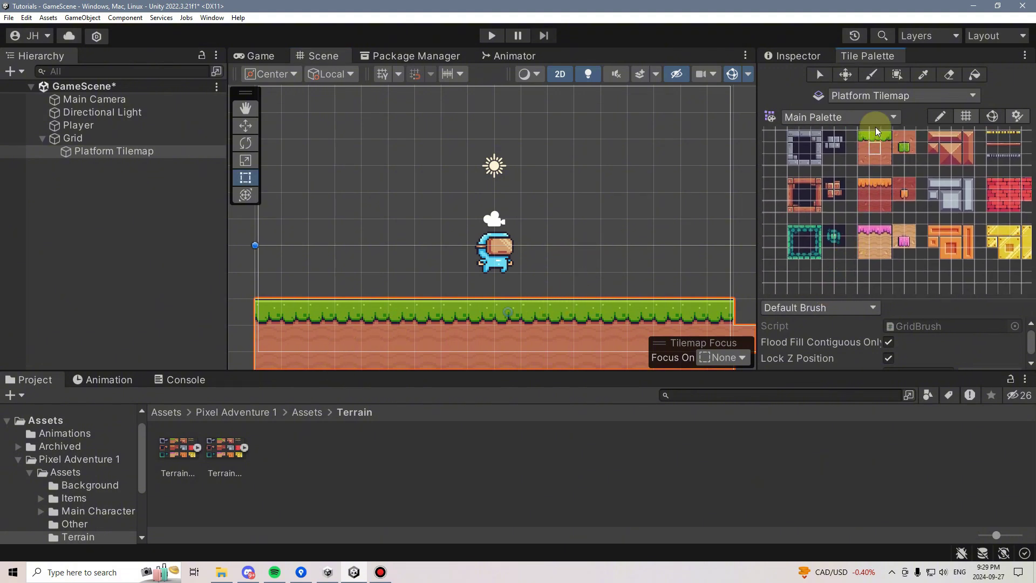
left_click(18, 460)
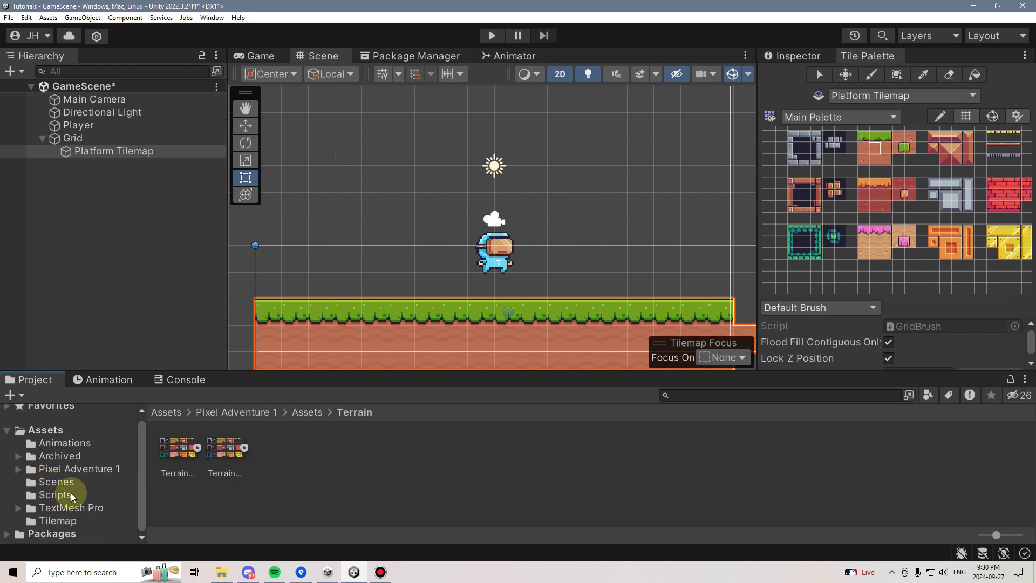
left_click(18, 468)
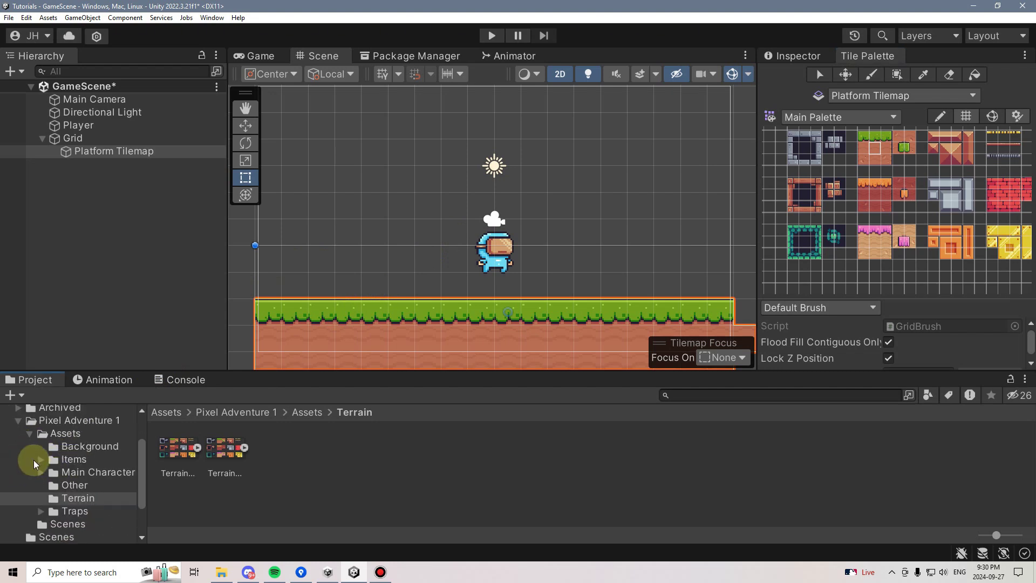
right_click(294, 463)
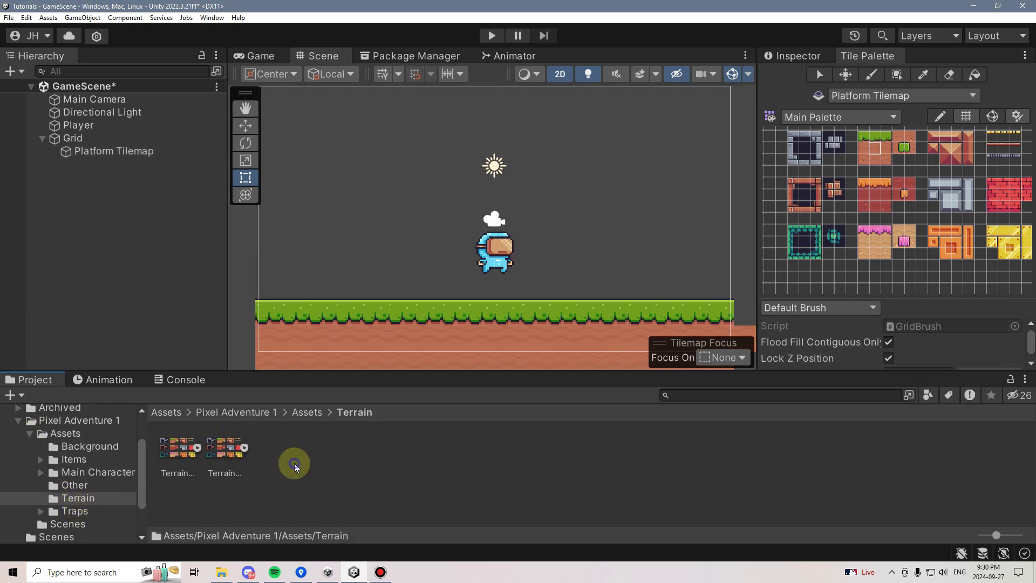
mouse_move(361, 157)
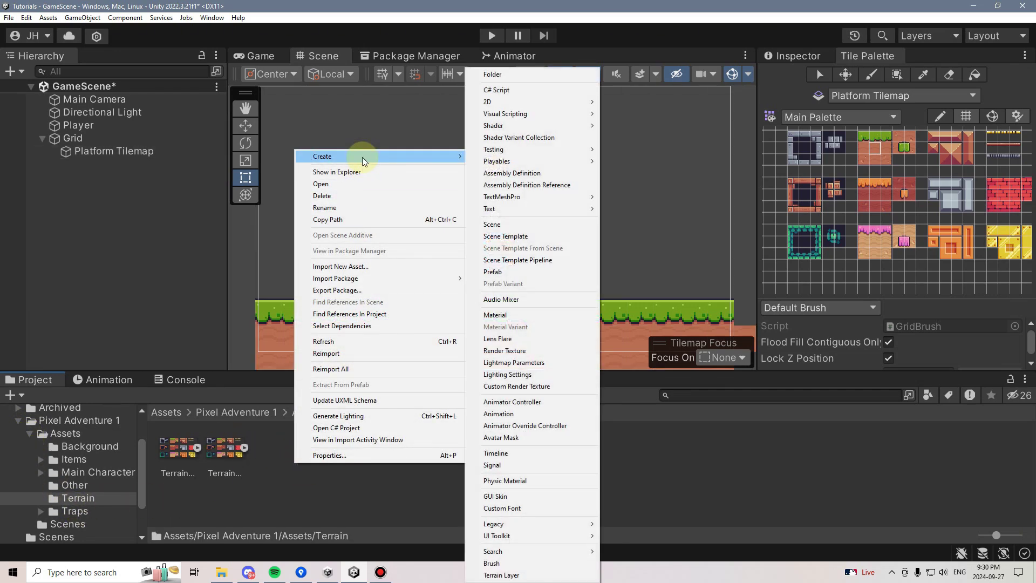
mouse_move(502, 101)
mouse_move(656, 115)
left_click(747, 129)
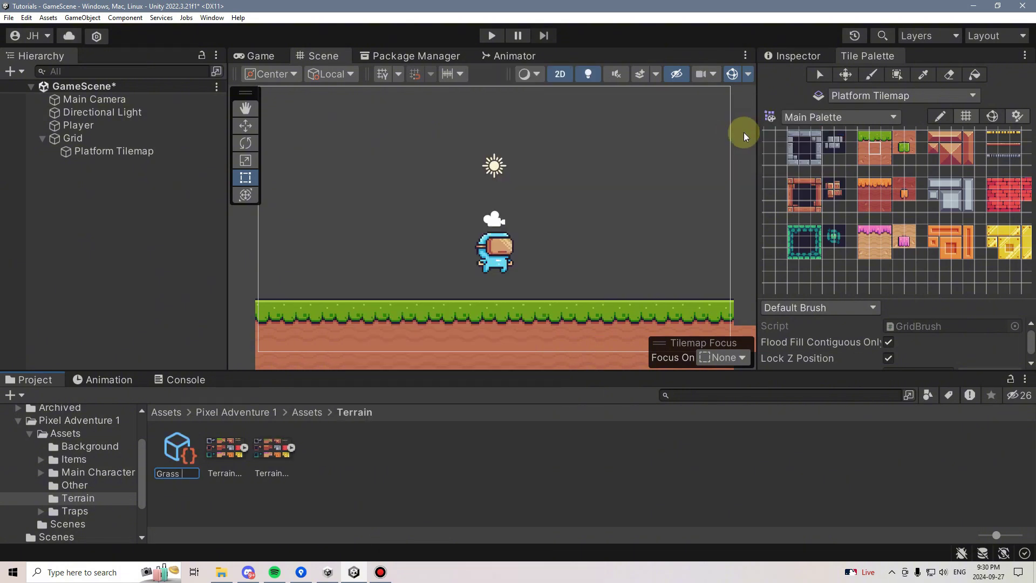
type("Grass Rule Tile")
key("Return")
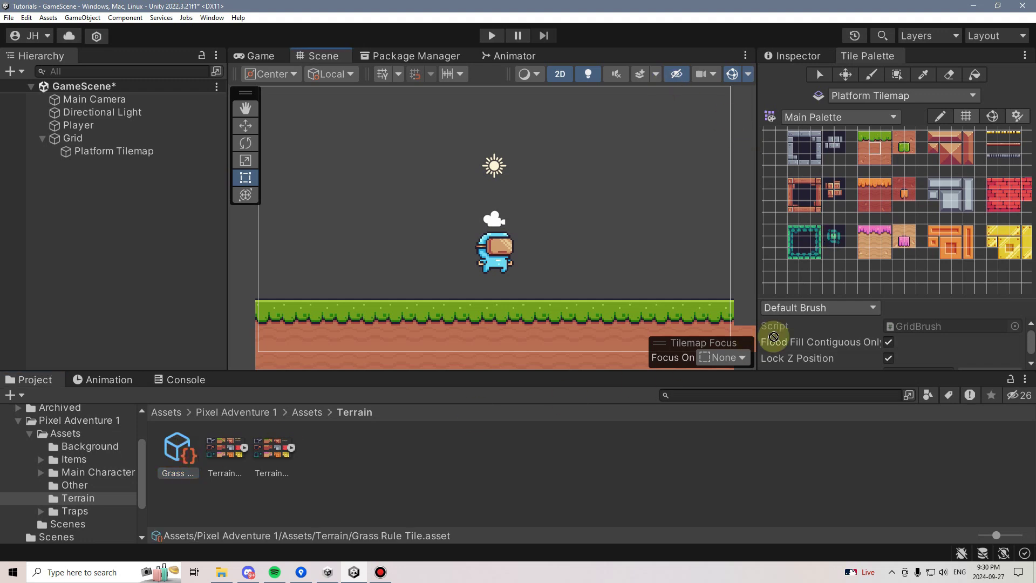
Step: Add Grass Rule Tile to Main Palette in an empty cell below the teal frame tiles
mouse_move(773, 337)
left_mouse_down()
mouse_move(820, 286)
mouse_move(805, 277)
left_mouse_up()
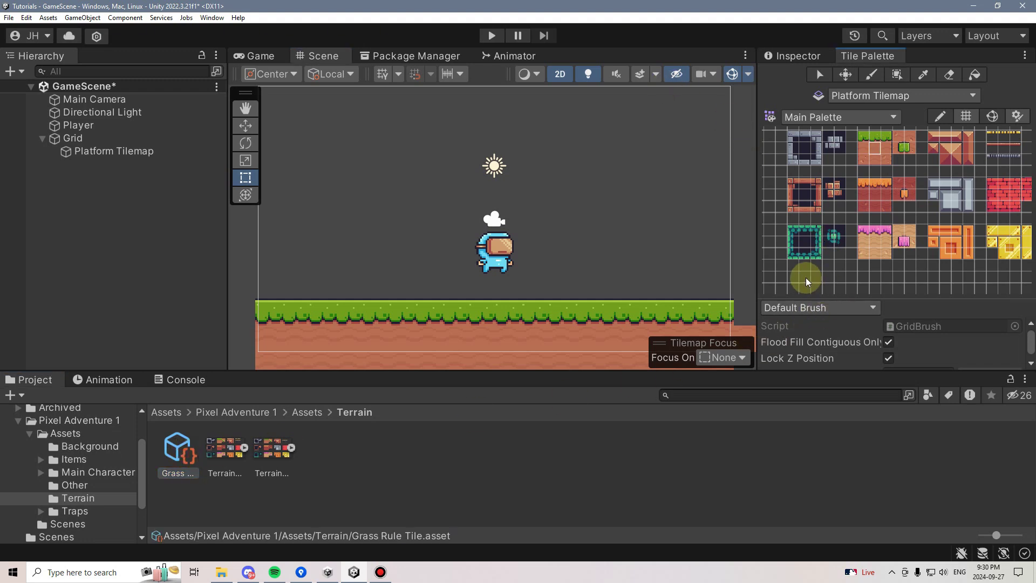
scroll(816, 276, "up", 1)
scroll(815, 274, "up", 1)
middle_click_drag(817, 274, 862, 238)
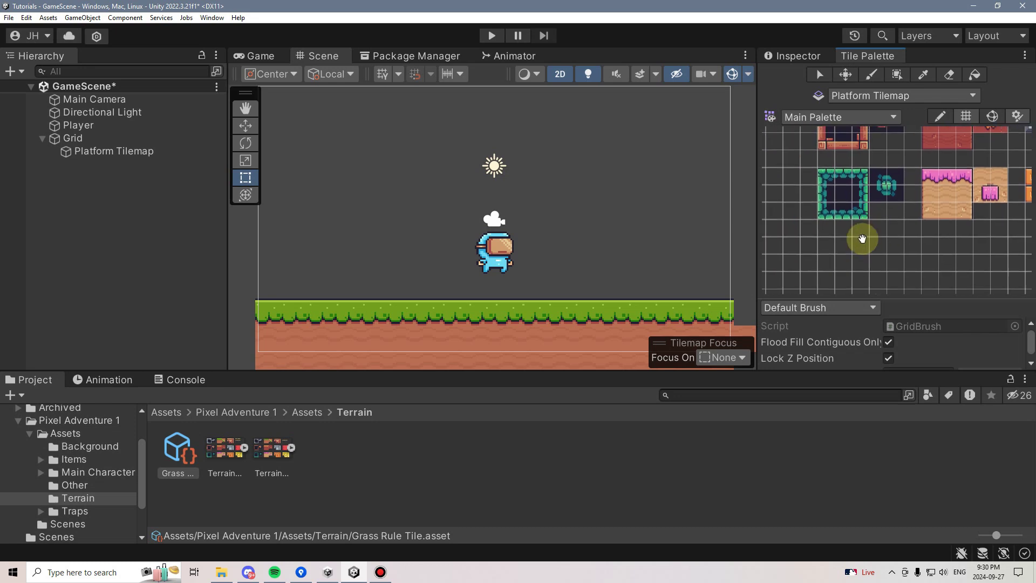
scroll(840, 244, "up", 2)
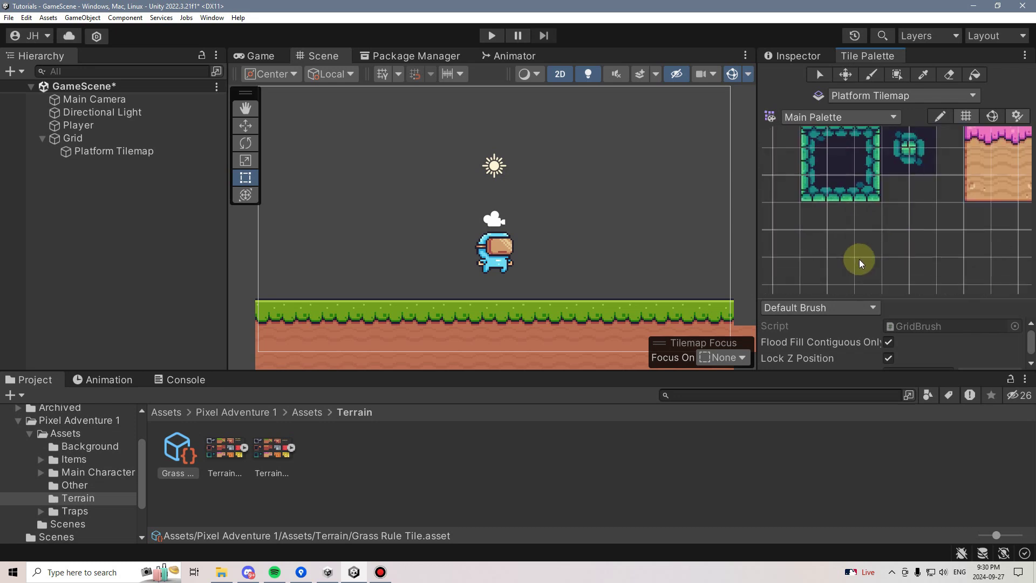
Step: Set Grass Rule Tile's Default Sprite to the middle grass-top sprite from the terrain sheet
left_click(793, 55)
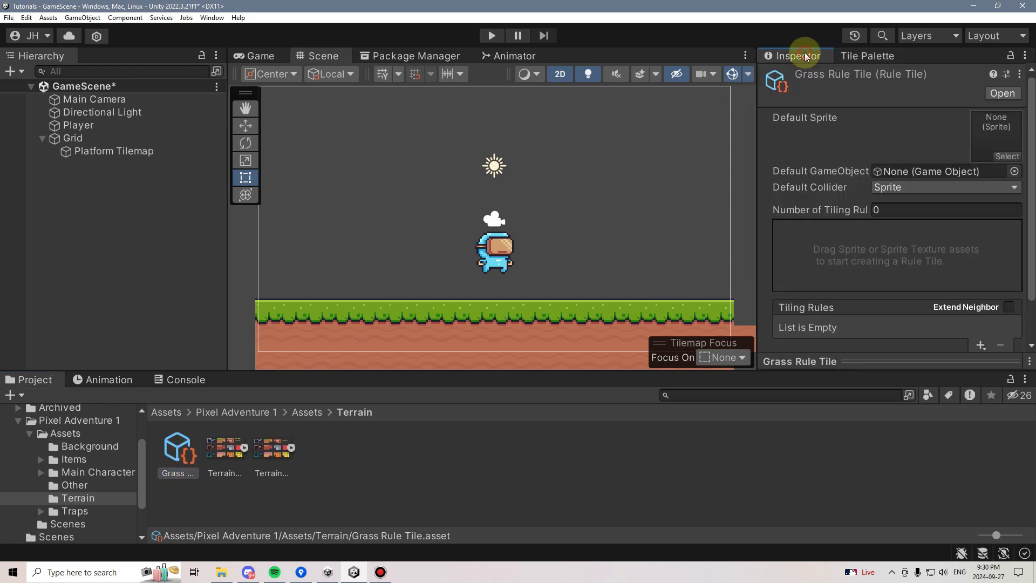
left_click(292, 448)
left_click_drag(614, 458, 997, 86)
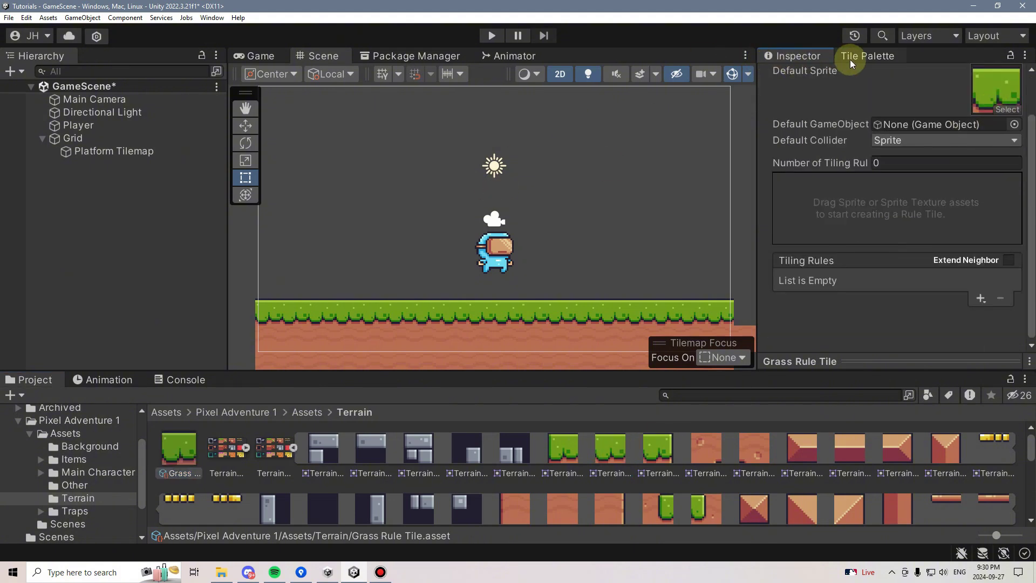
Step: Paint a T-shaped block with Grass Rule Tile beside the player: two rows six tiles wide on a four-tile-wide column
left_click(867, 56)
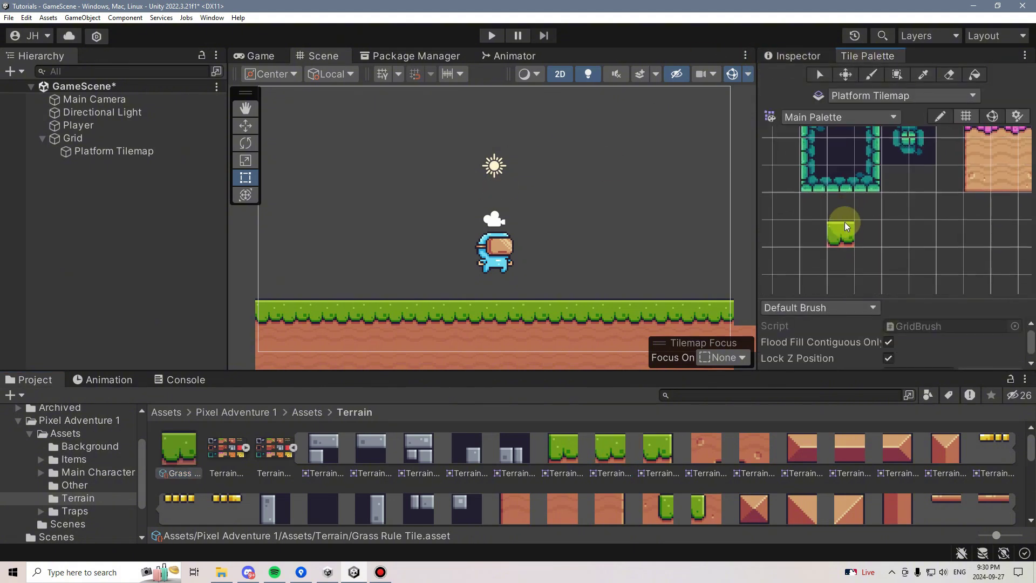
left_click(846, 239)
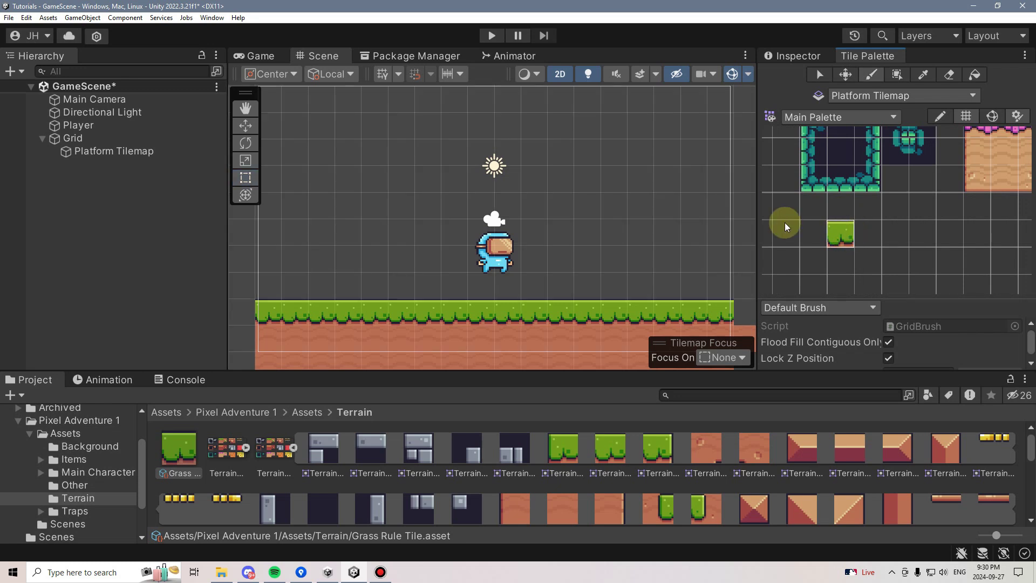
mouse_move(646, 233)
left_mouse_down()
mouse_move(614, 234)
mouse_move(633, 253)
left_mouse_up()
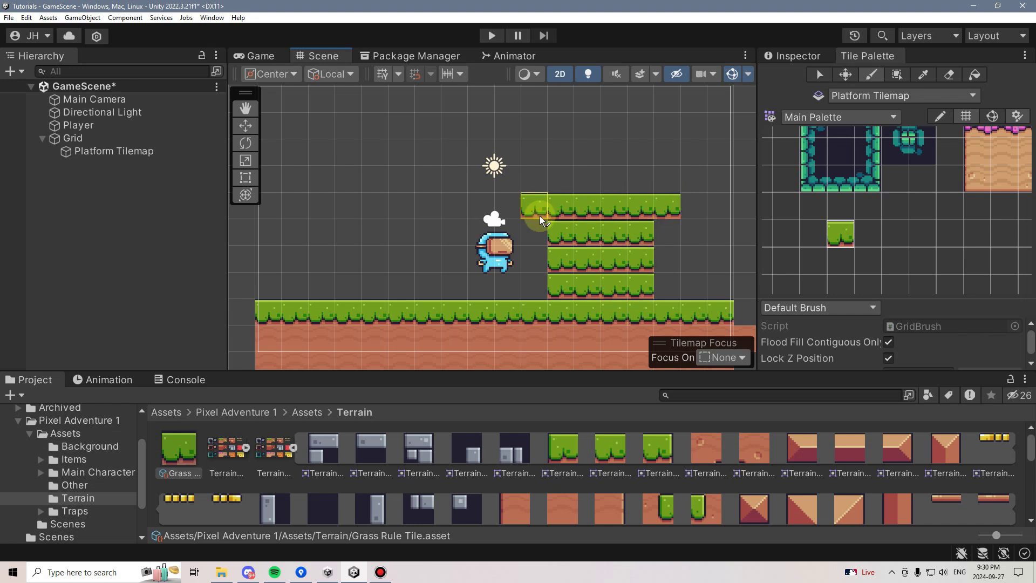
left_click_drag(681, 207, 667, 226)
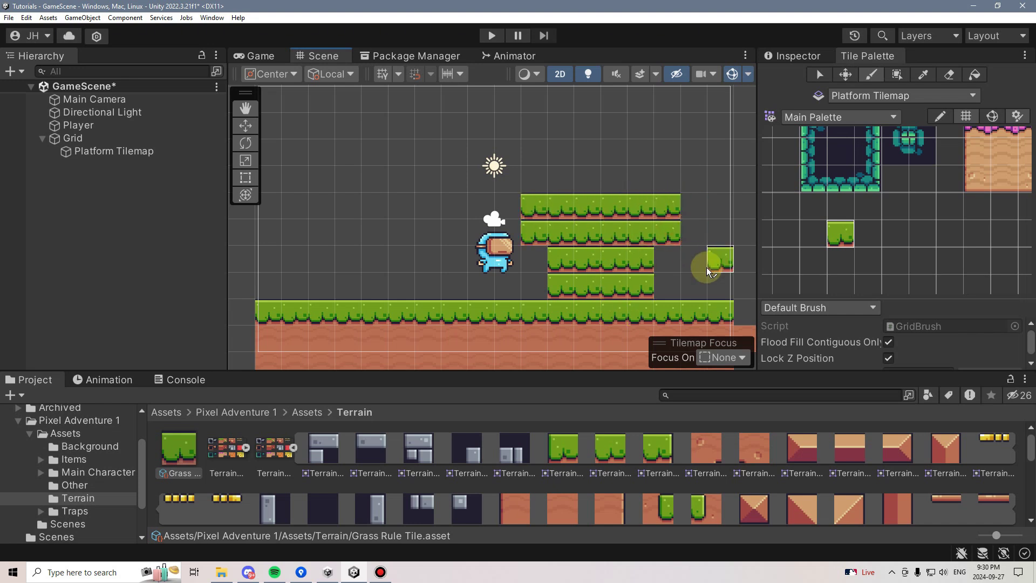
Step: Assign the plain dirt sprite to Grass Rule Tile's first tiling rule and require matching neighbours above, below, left and right
left_click(821, 75)
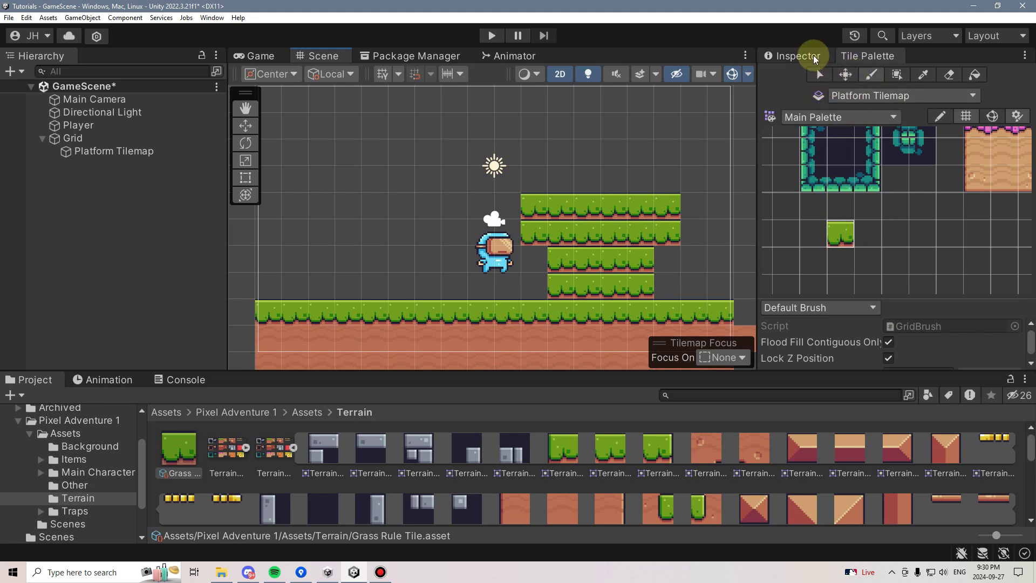
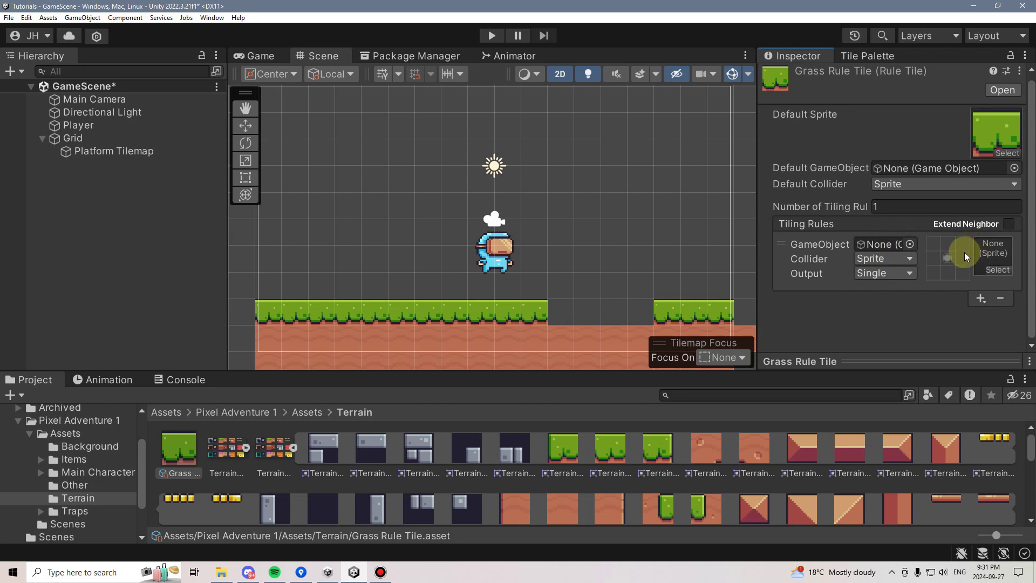
left_click_drag(576, 498, 990, 254)
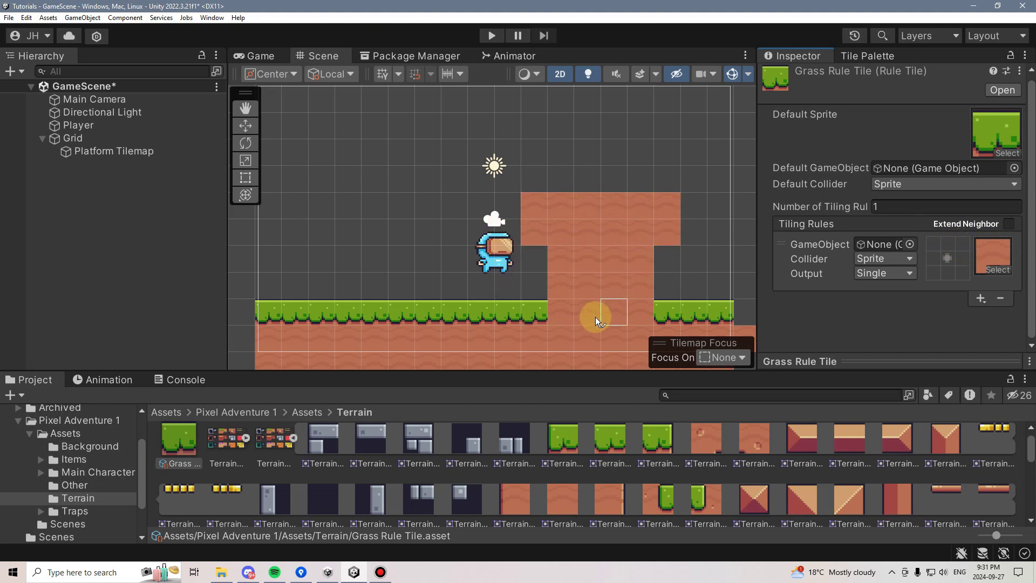
left_click(948, 244)
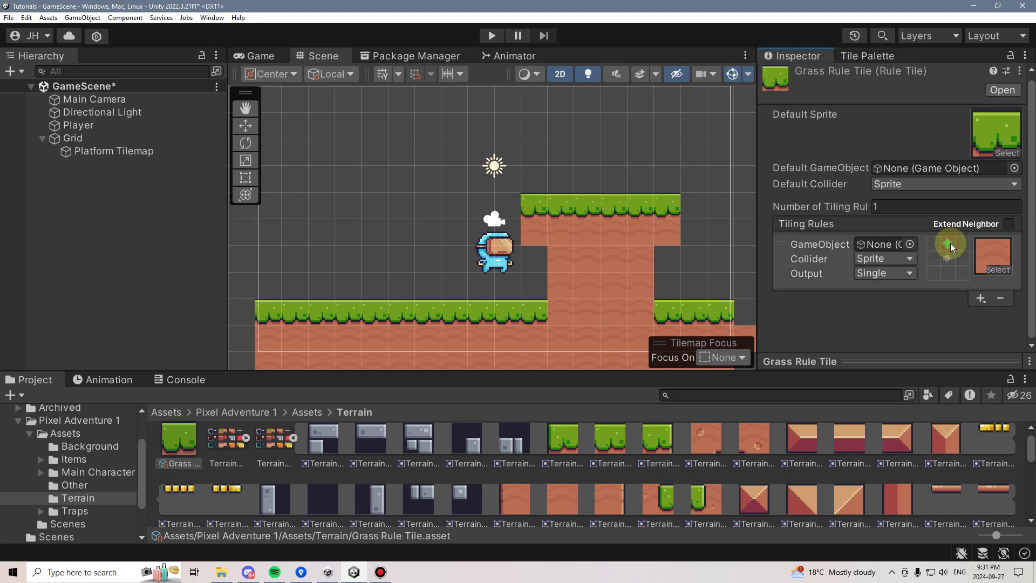
left_click(961, 258)
left_click(947, 274)
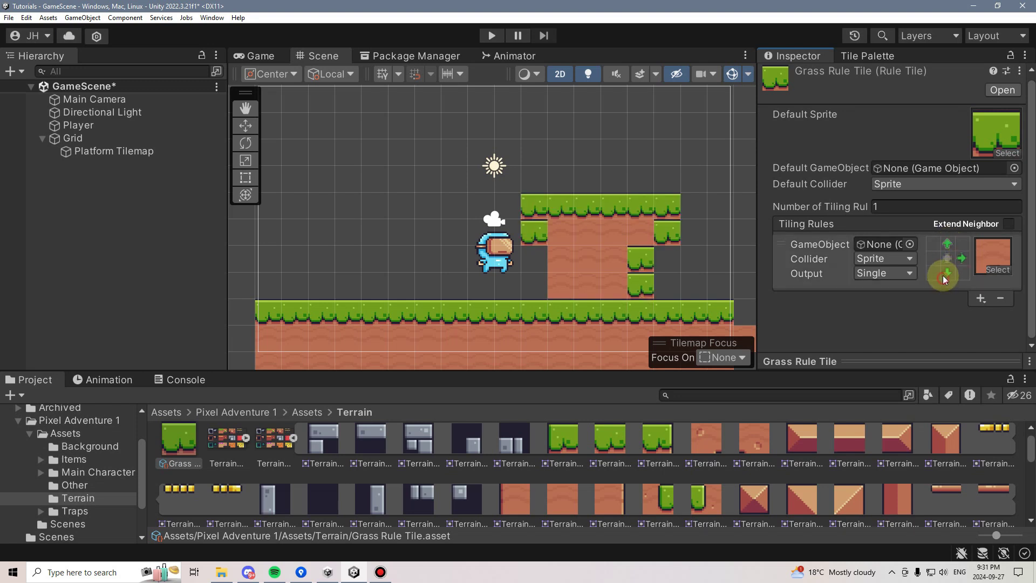
left_click(934, 274)
left_click(933, 259)
left_click(934, 274)
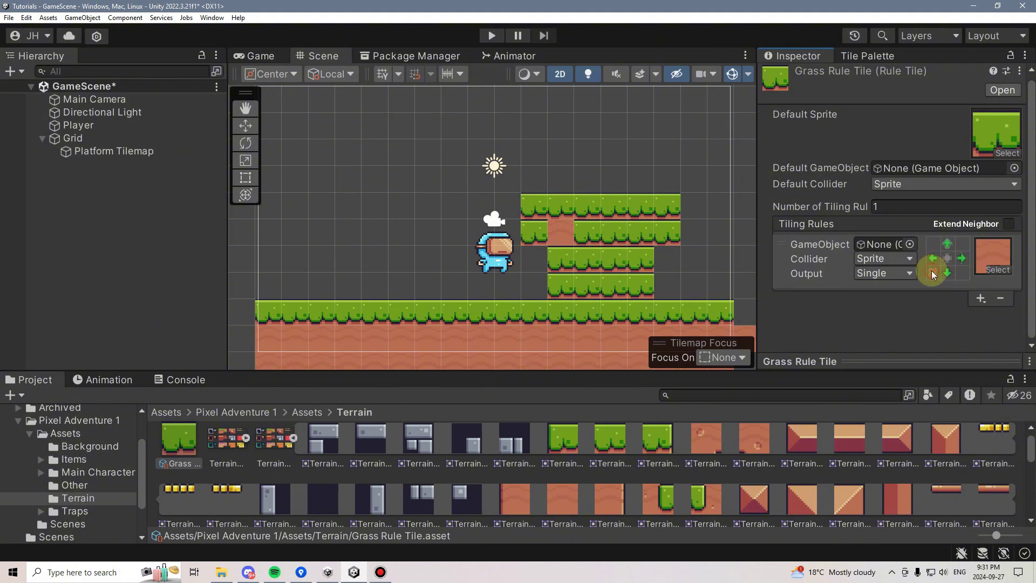
left_click(934, 273)
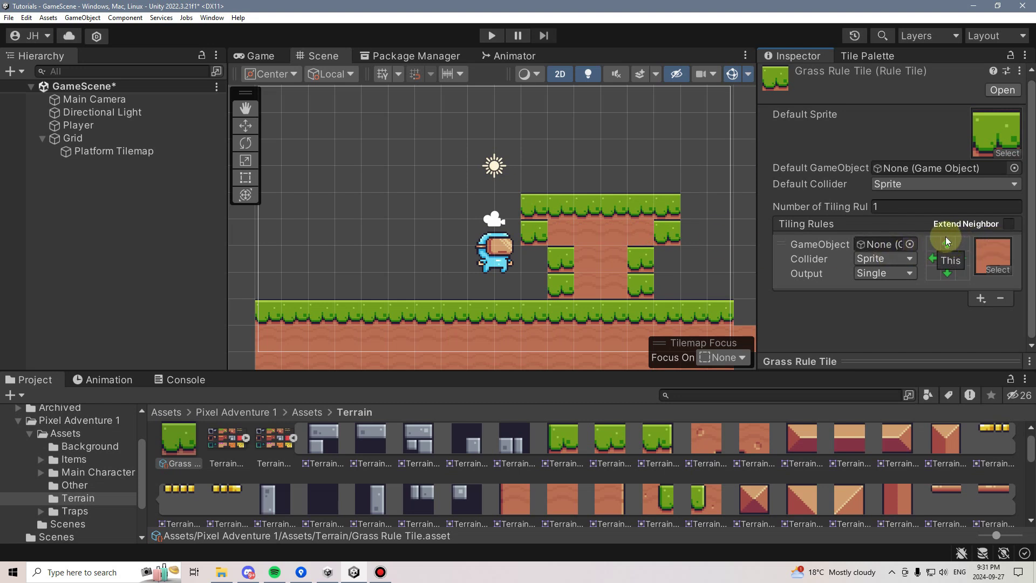
Step: Add a second tiling rule using the middle grass-top sprite and require matching neighbours on its left and right
scroll(633, 211, "up", 3)
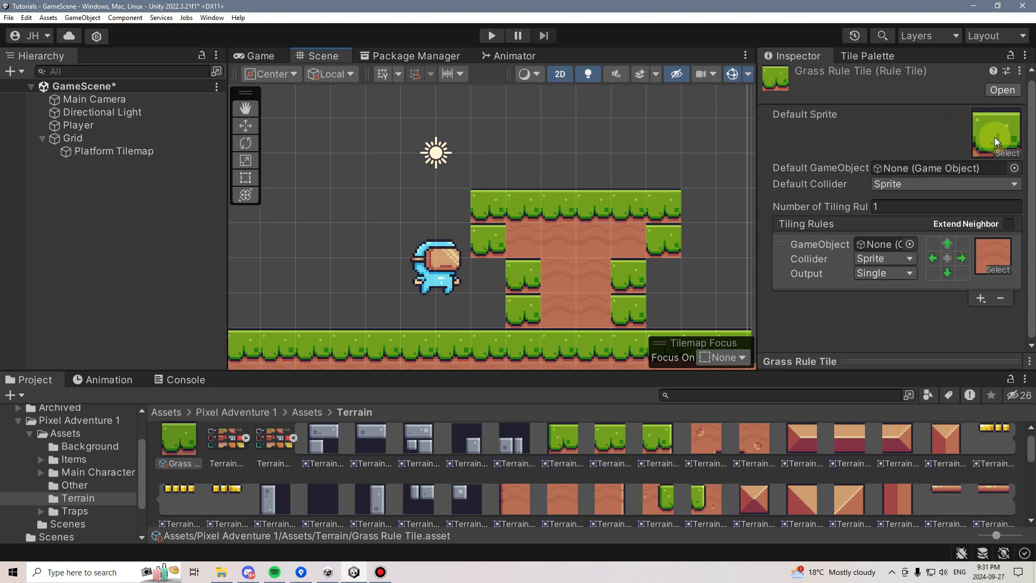
left_click(979, 299)
scroll(821, 345, "down", 1)
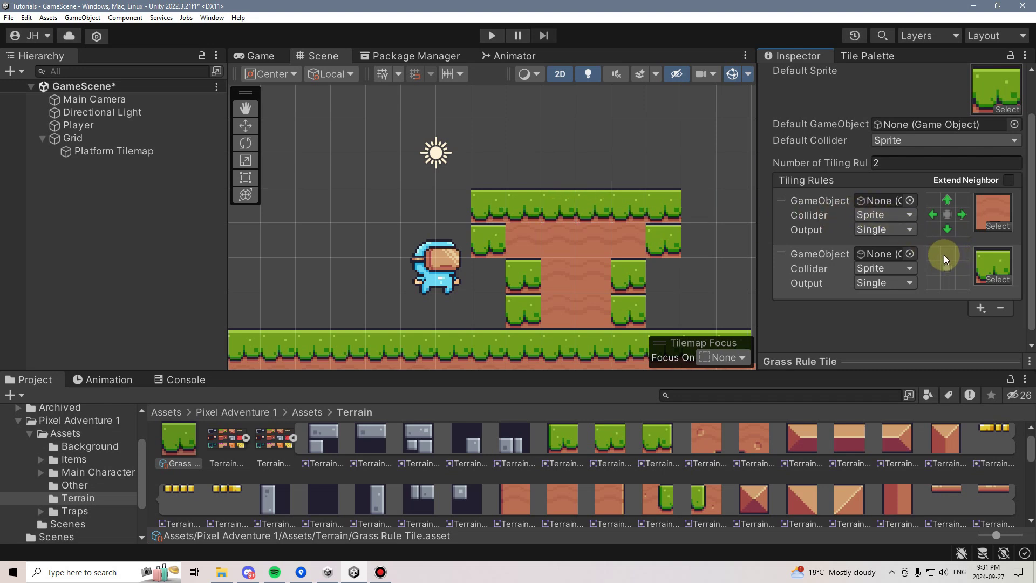
scroll(559, 206, "up", 2)
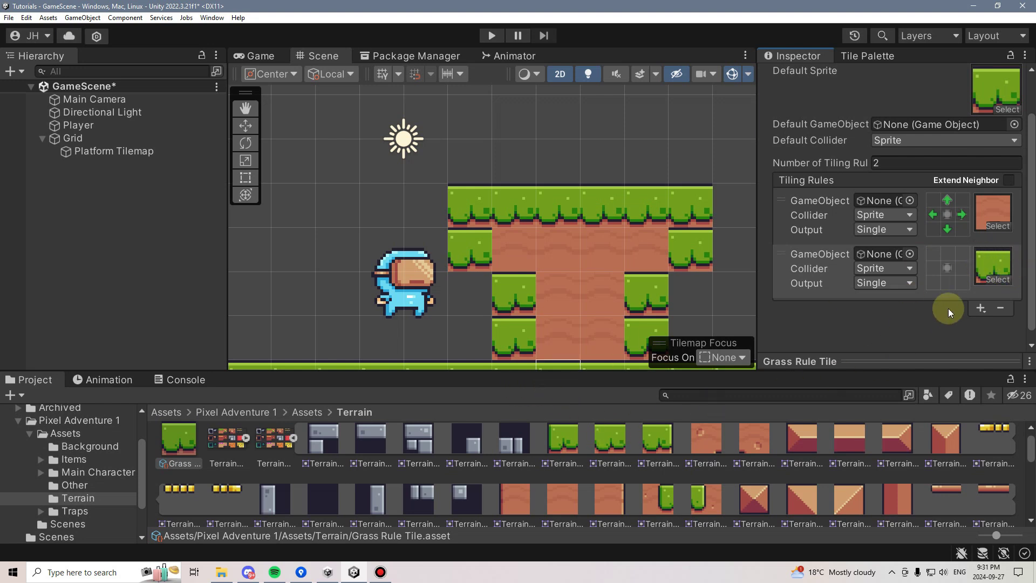
left_click(963, 268)
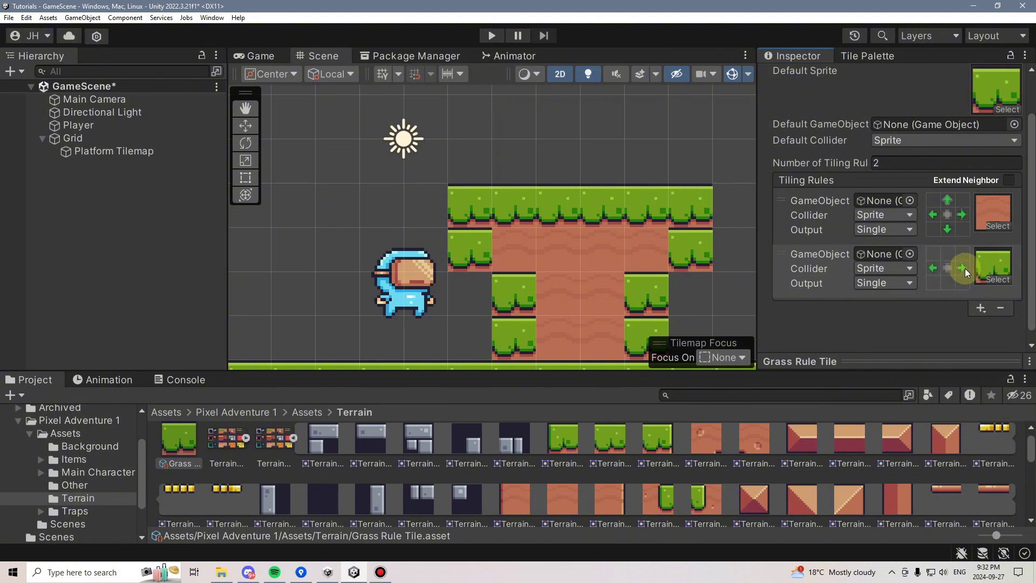
Step: Add a third tiling rule with the right grass-corner sprite, requiring matching neighbours left and below, and set it to mirror horizontally
left_click(978, 306)
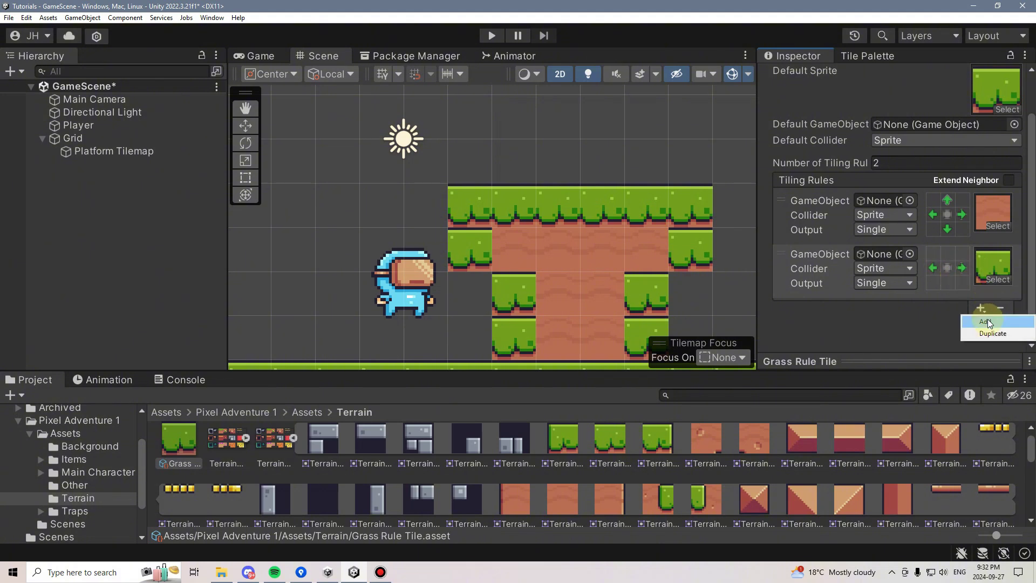
left_click(981, 320)
left_click_drag(656, 439, 1000, 255)
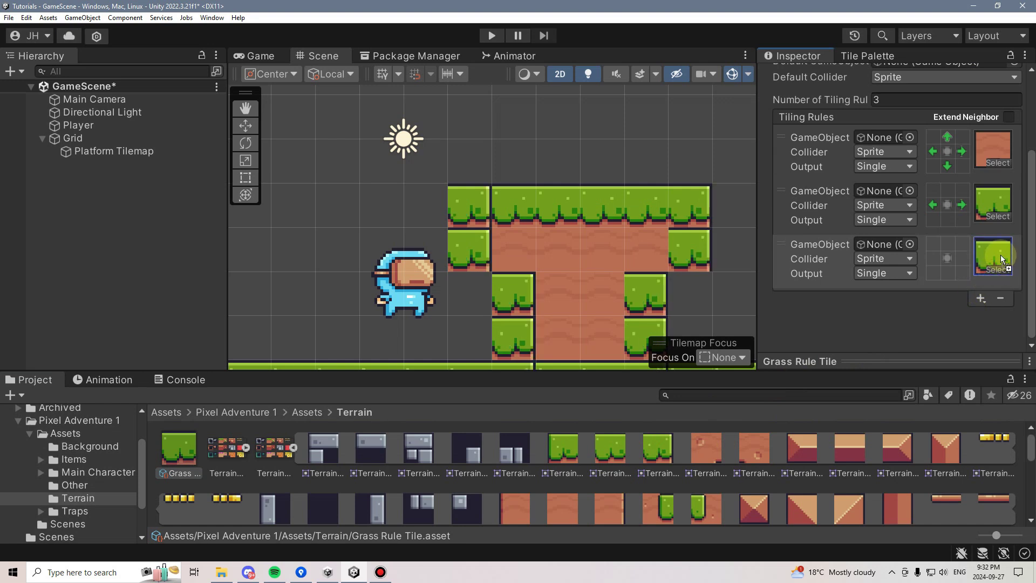
middle_click_drag(686, 206, 670, 209)
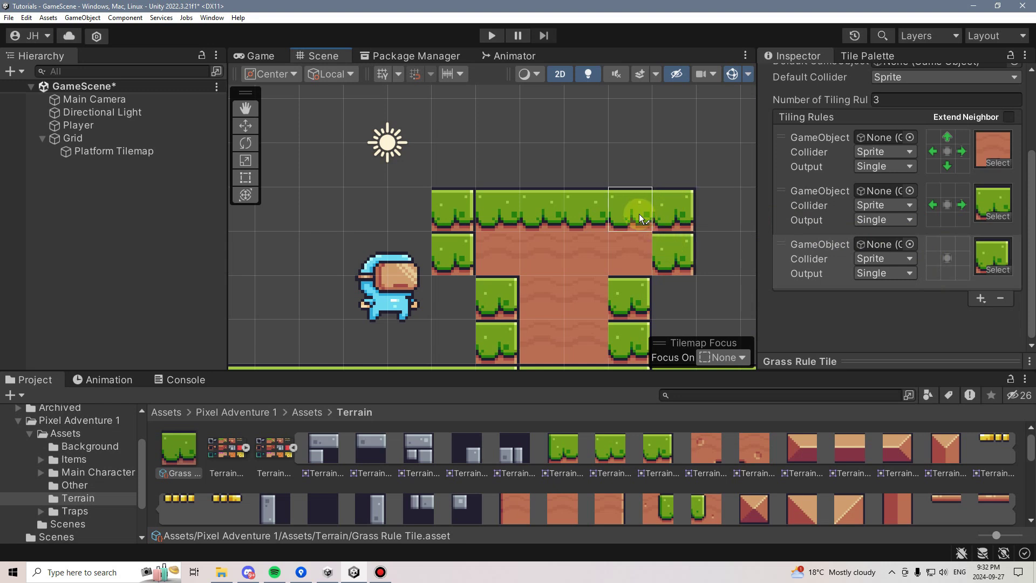
left_click(933, 259)
left_click(949, 273)
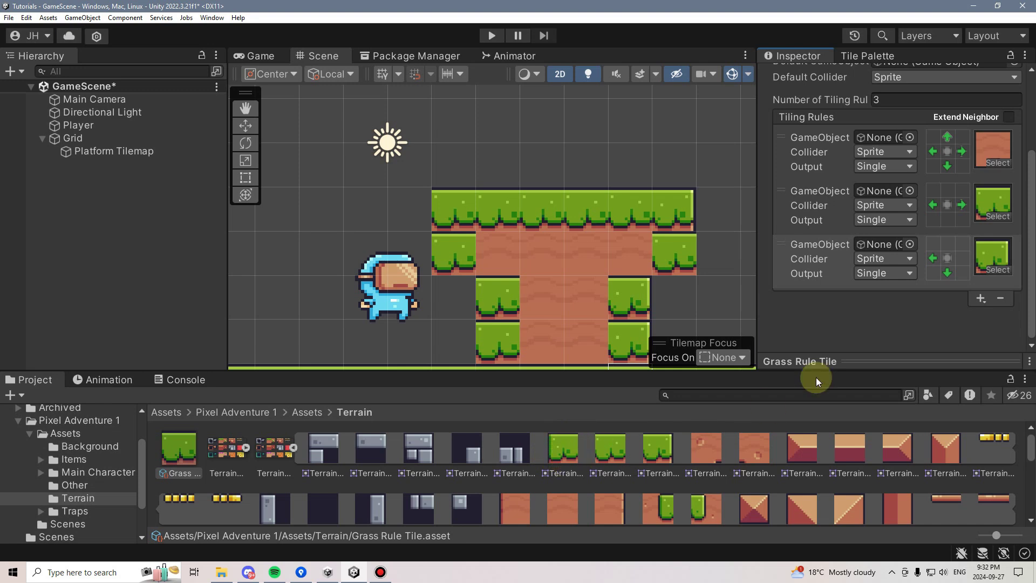
left_click(950, 259)
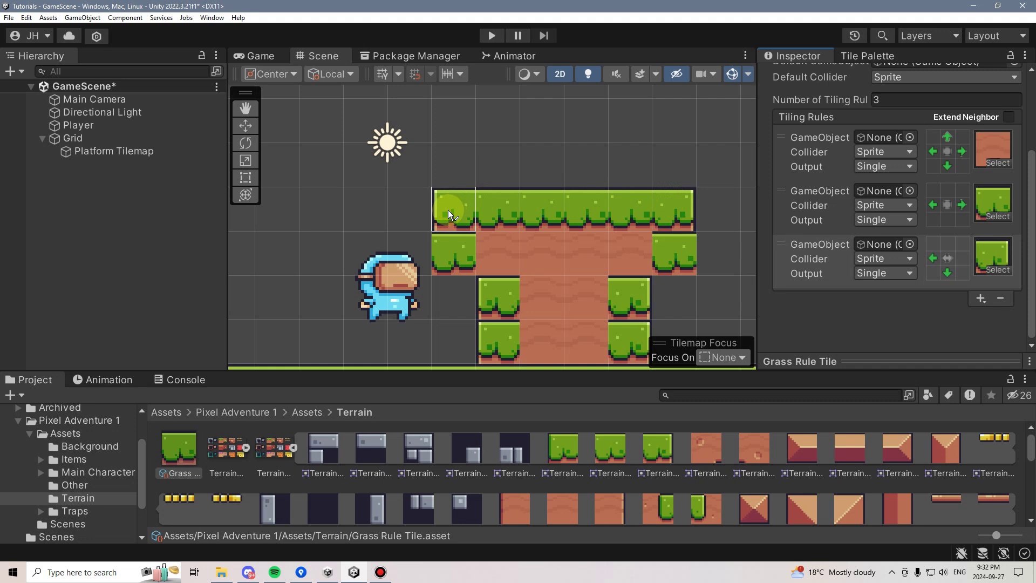
Step: Add a fourth tiling rule to Grass Rule Tile and assign it the dirt sprite with a right edge
left_click(980, 298)
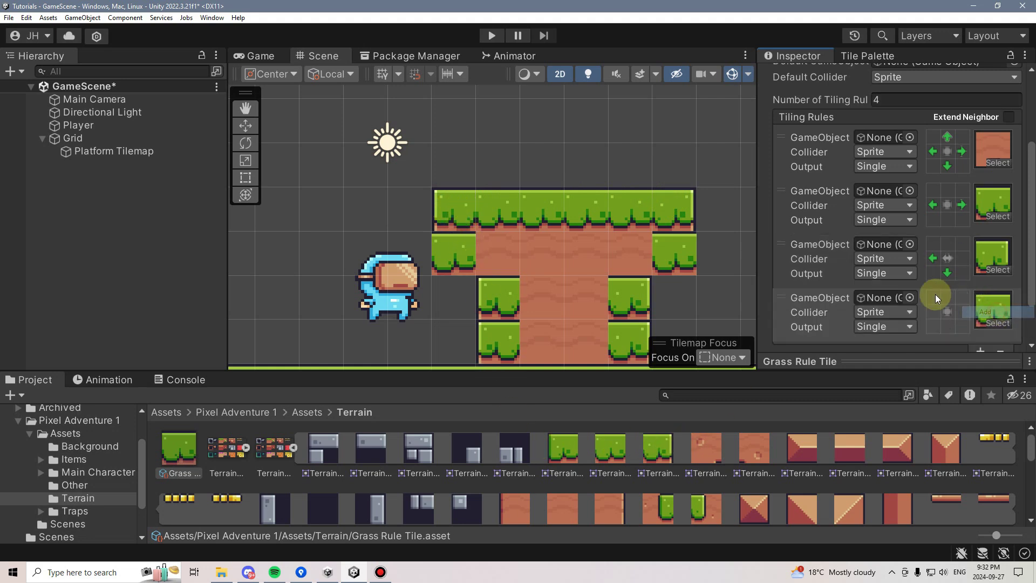
scroll(934, 298, "down", 2)
scroll(684, 500, "down", 2)
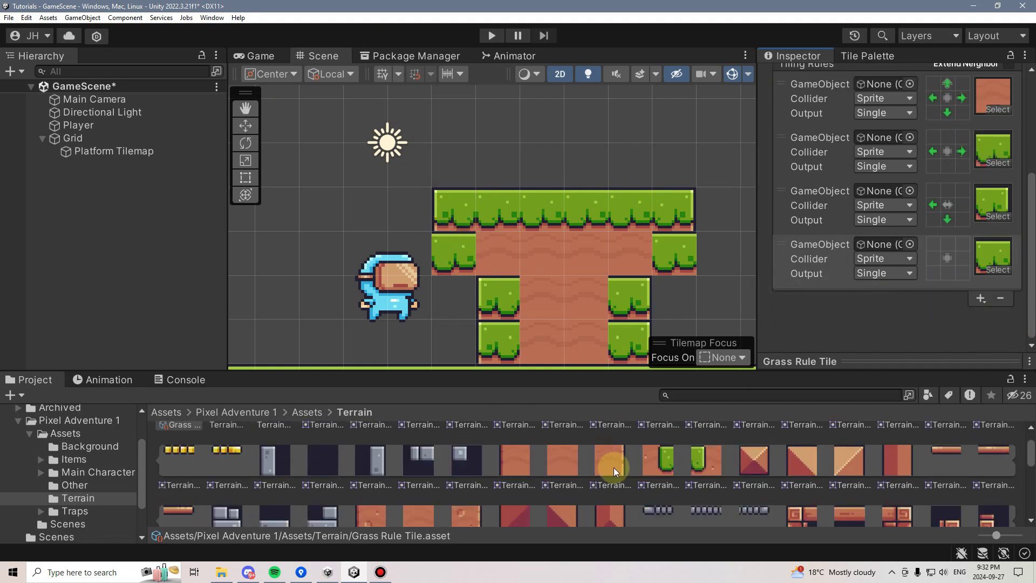
left_click_drag(613, 462, 987, 256)
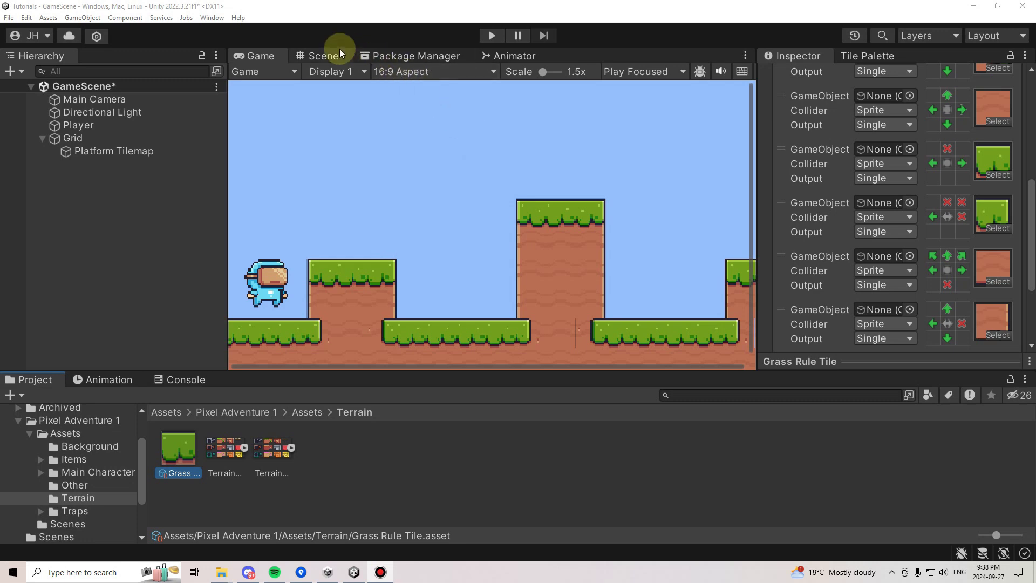
Step: Examine the painted level in the Scene view and review the full list of Grass Rule Tile's tiling rules
left_click(308, 55)
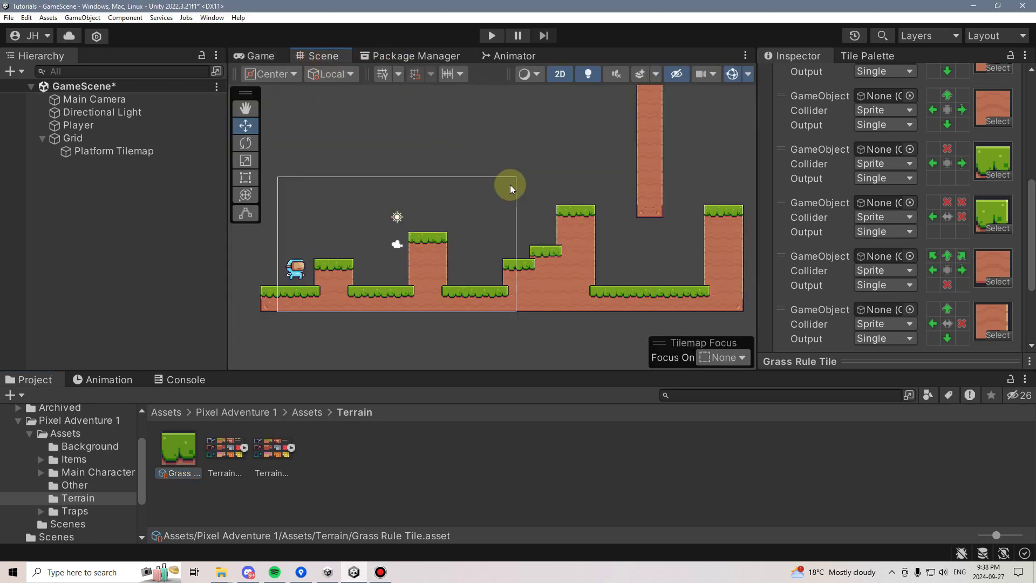
mouse_move(510, 184)
middle_mouse_down()
mouse_move(446, 206)
mouse_move(527, 206)
mouse_move(508, 205)
middle_mouse_up()
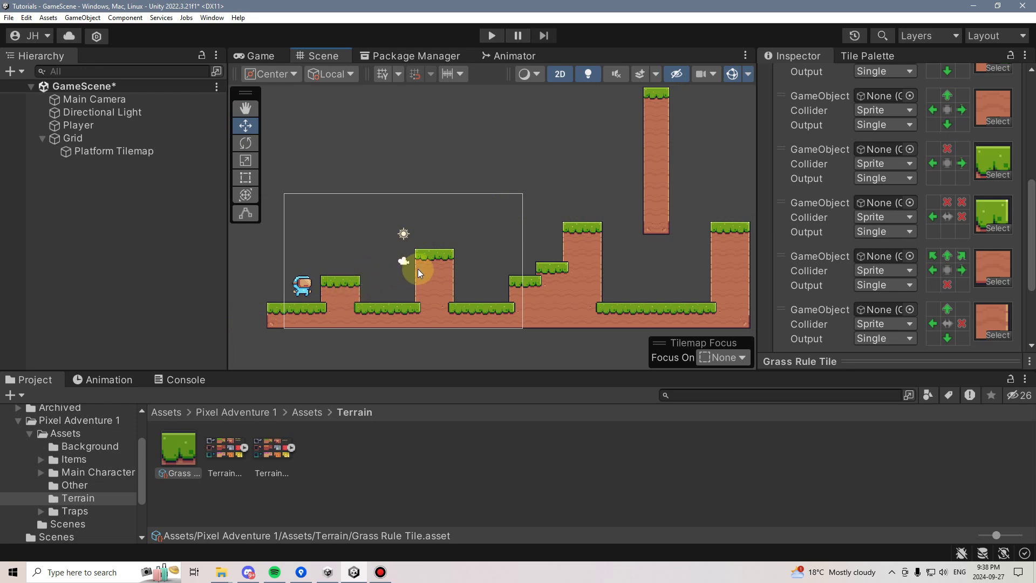
middle_click_drag(662, 226, 592, 213)
scroll(954, 222, "up", 5)
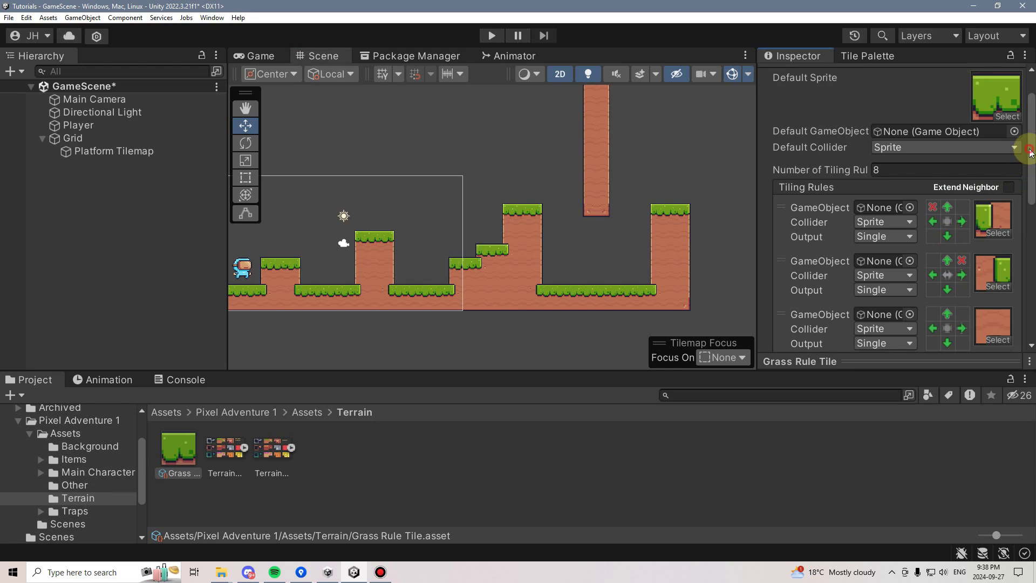
left_click_drag(1030, 156, 1028, 270)
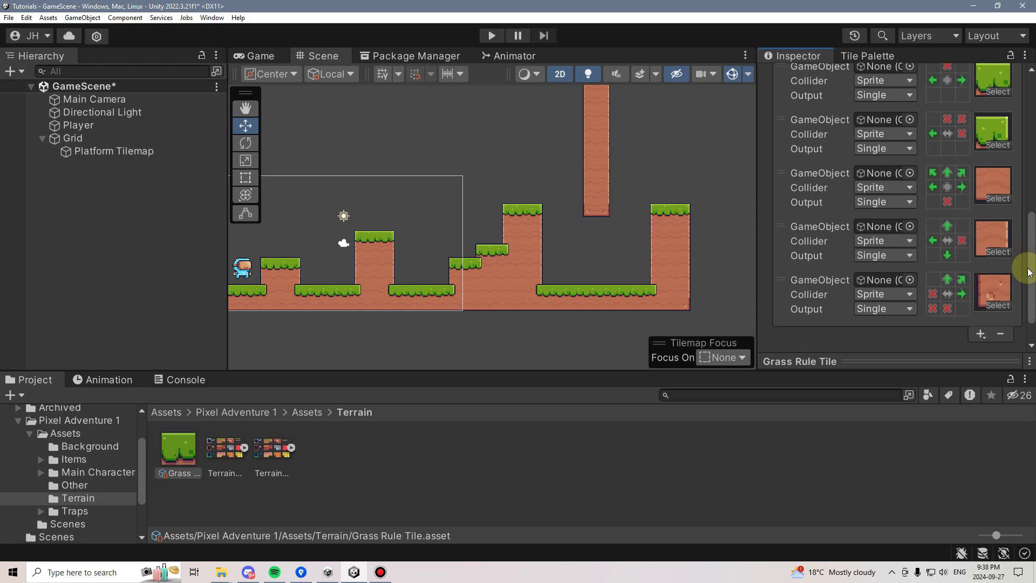
middle_click_drag(411, 286, 431, 281)
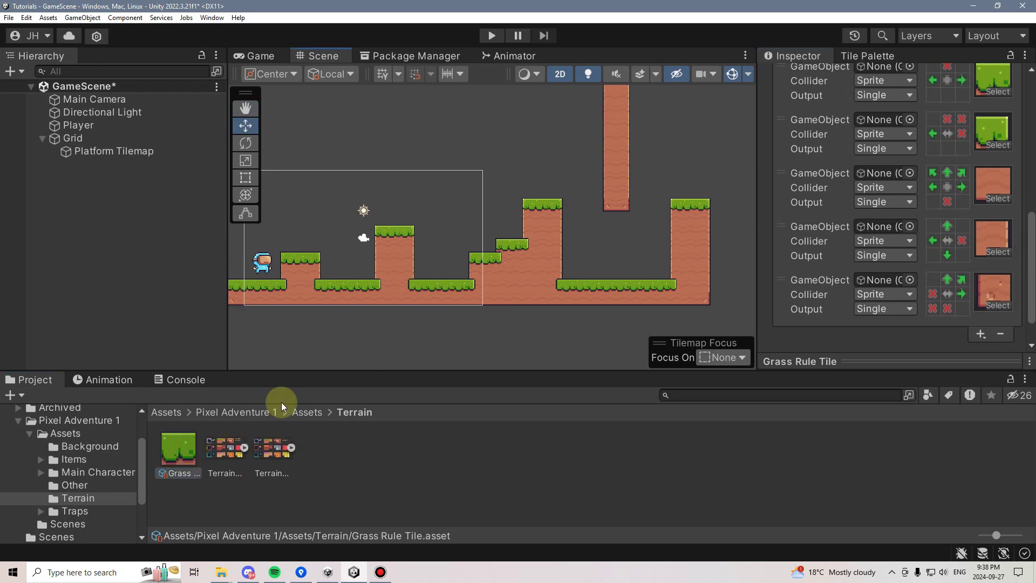
Step: Duplicate the Grass Rule Tile asset in the Terrain folder
left_click_drag(186, 445, 244, 469)
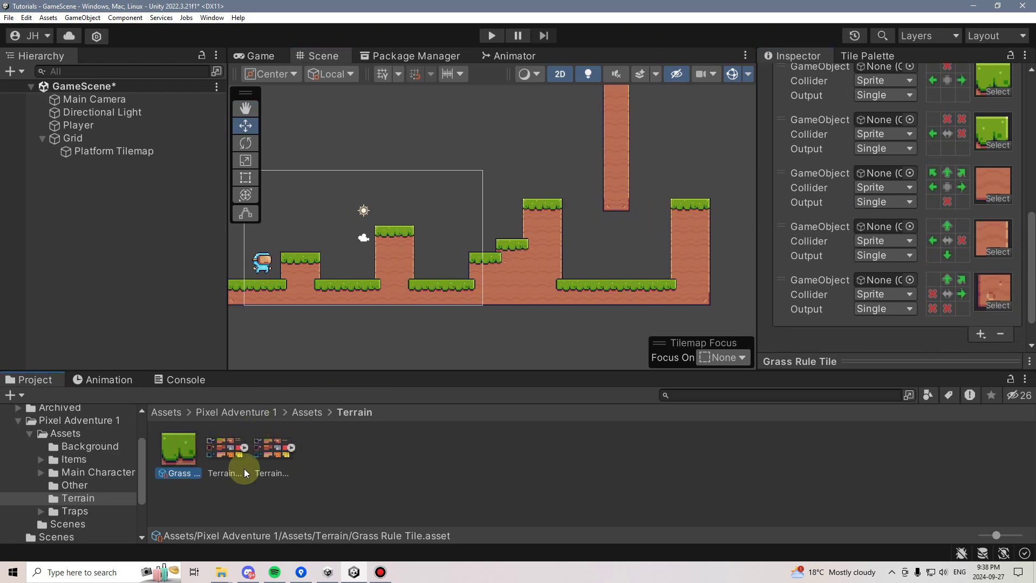
scroll(868, 245, "up", 10)
scroll(883, 268, "down", 12)
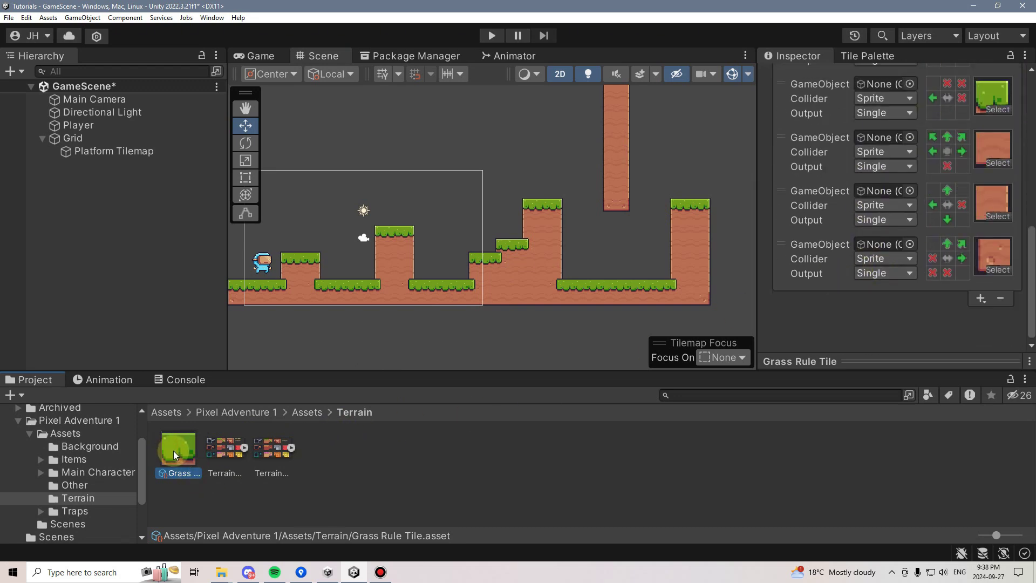
key("ctrl+d")
Step: Inspect the Terrain Sliced (16x16) image for alternative ground styles, then close it
left_click(336, 445)
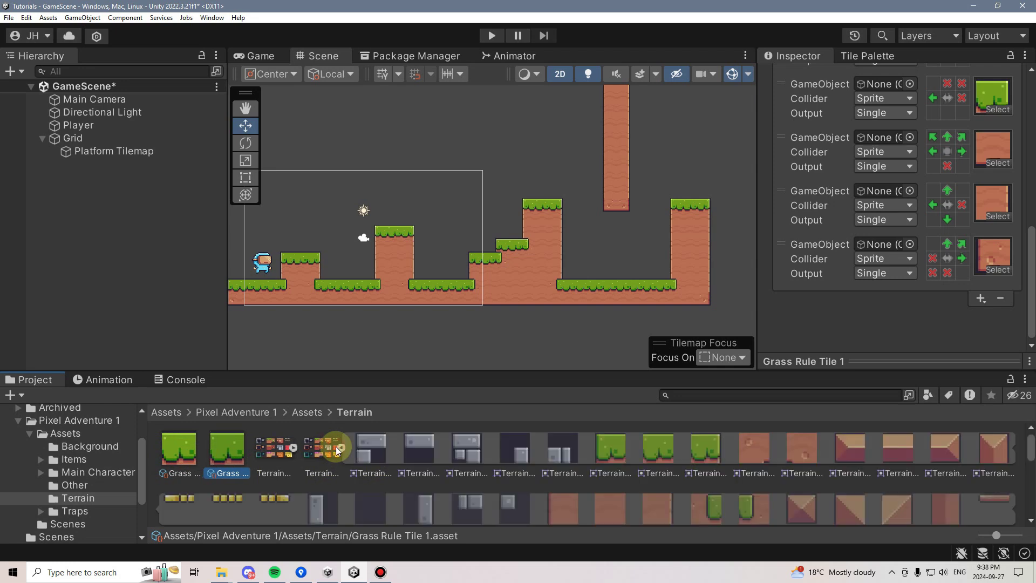
left_click(340, 448)
left_click(271, 452)
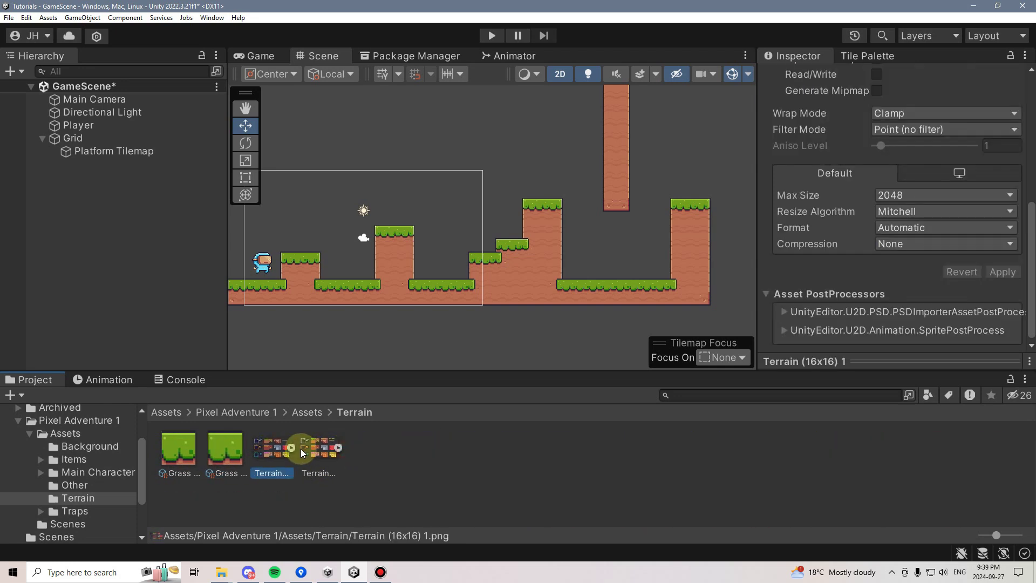
double_click(320, 448)
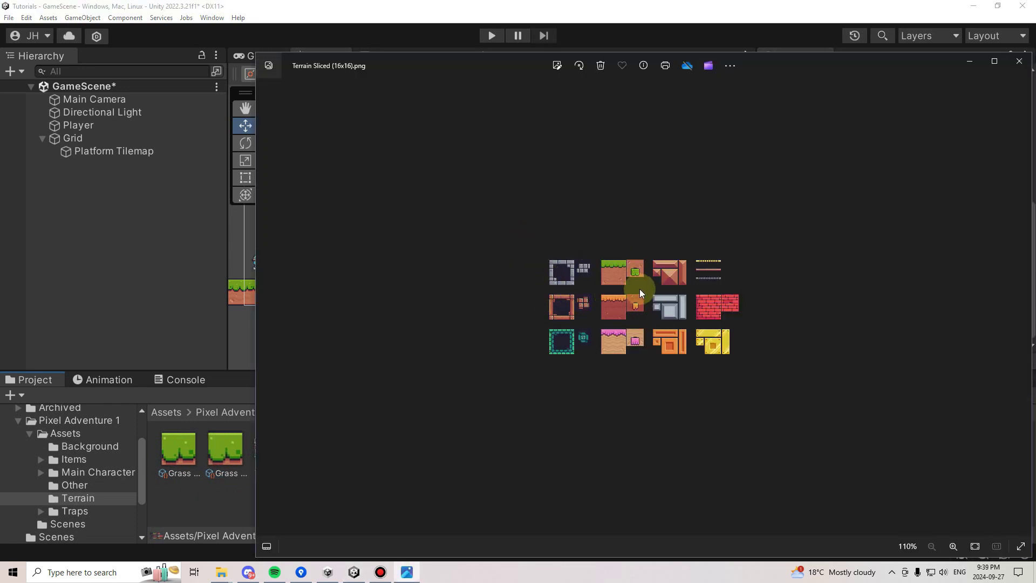
scroll(639, 289, "up", 4)
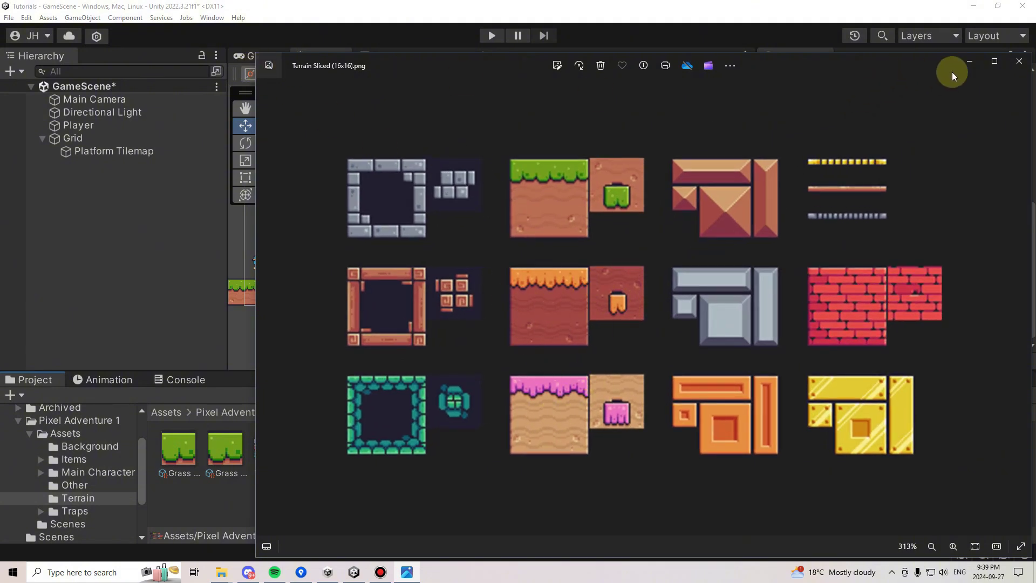
left_click(1018, 61)
Step: Rename the duplicated Grass Rule Tile asset as Goo Tile
left_click(226, 453)
type("Goo Tile")
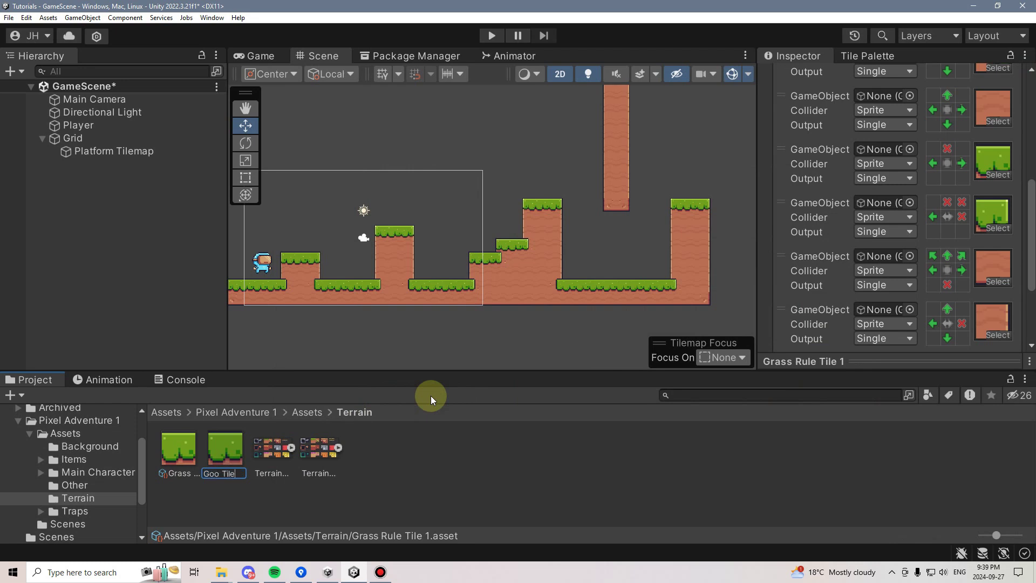
key("Return")
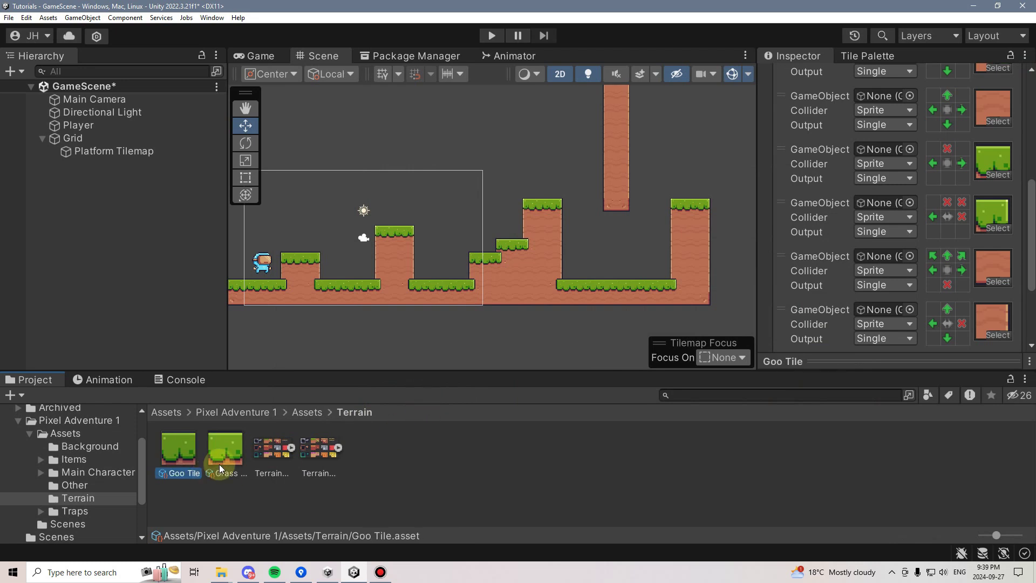
Step: Set Goo Tile's default sprite to the top-middle pink goo sprite from the Terrain Sliced (16x16) sheet
scroll(853, 119, "up", 10)
left_click(338, 448)
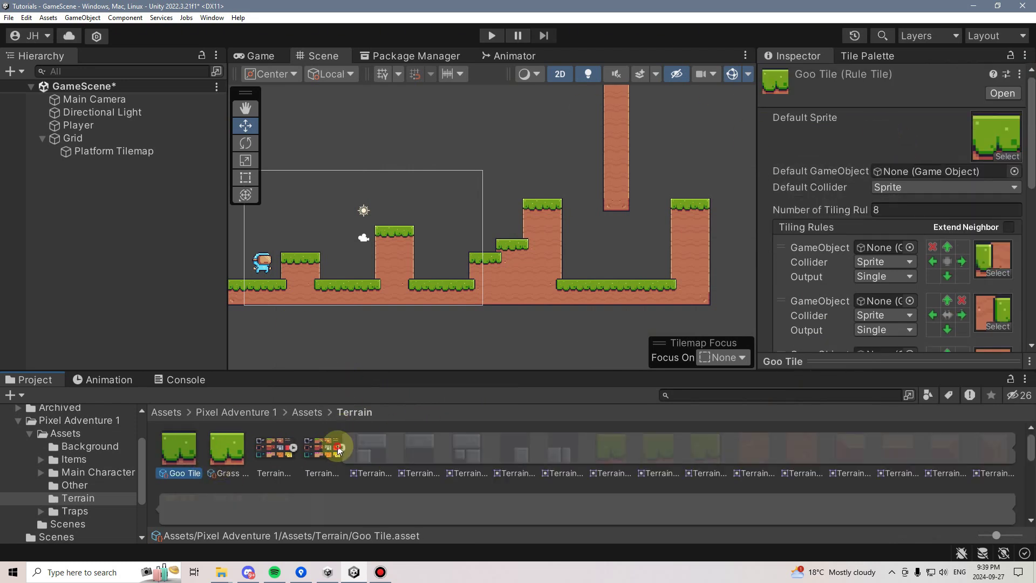
scroll(796, 478, "down", 5)
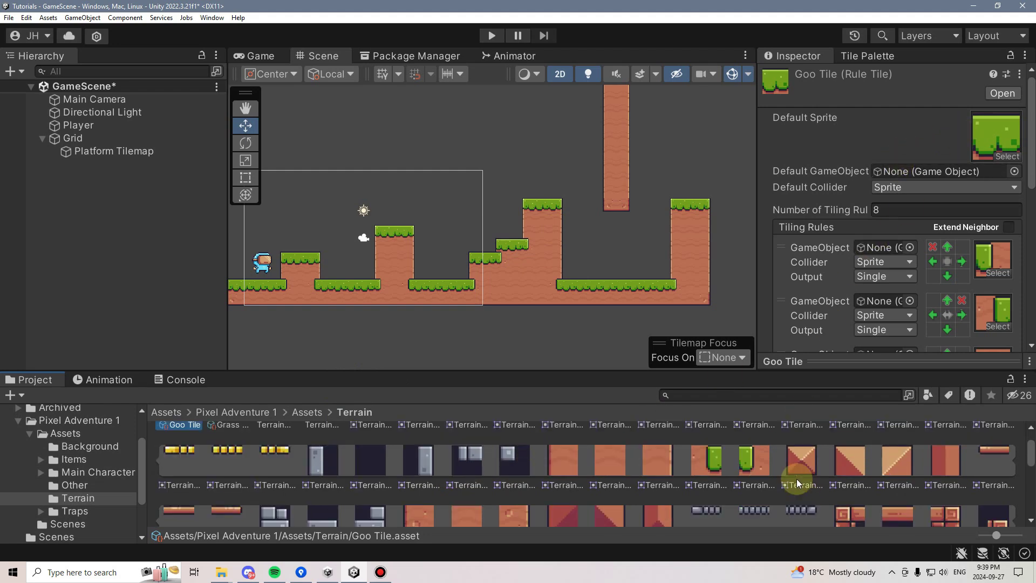
scroll(756, 469, "down", 6)
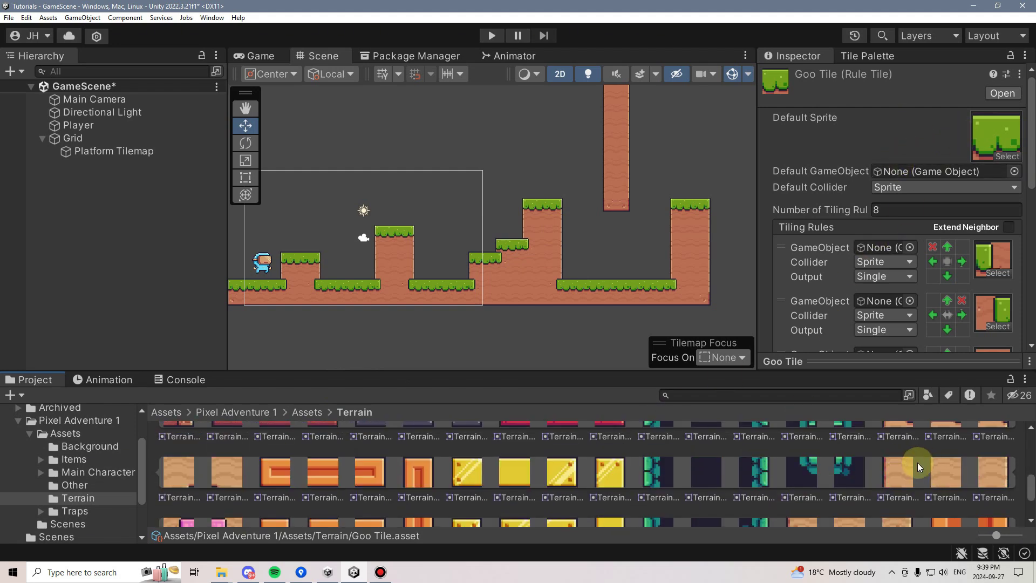
scroll(594, 485, "up", 4)
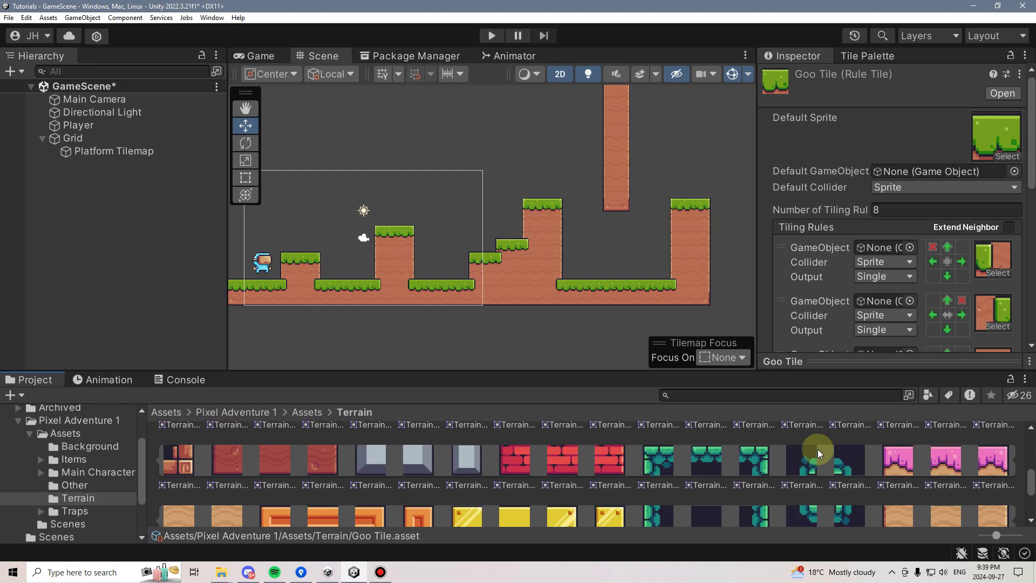
left_click_drag(849, 371, 833, 298)
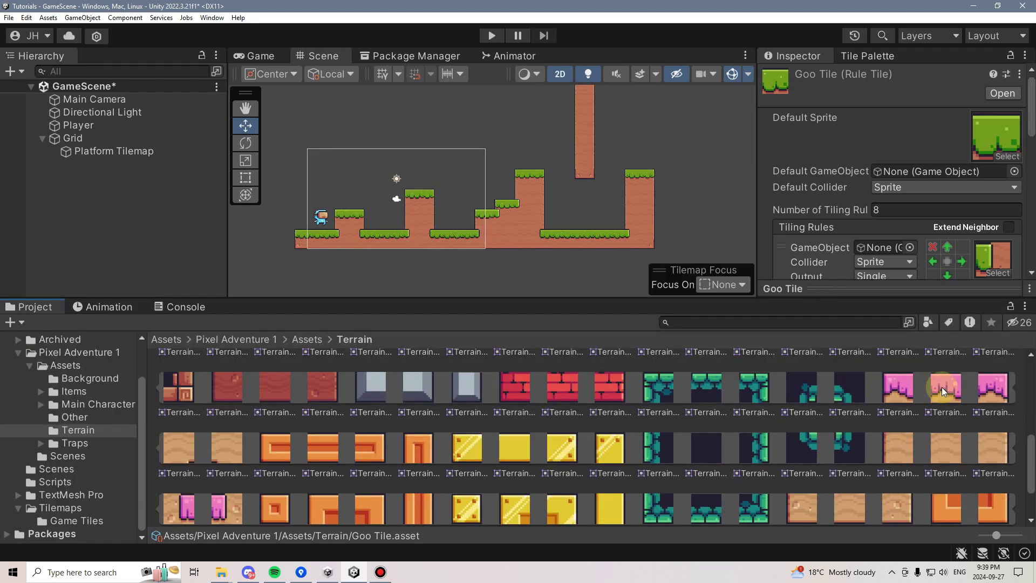
scroll(992, 143, "down", 3)
scroll(986, 143, "up", 2)
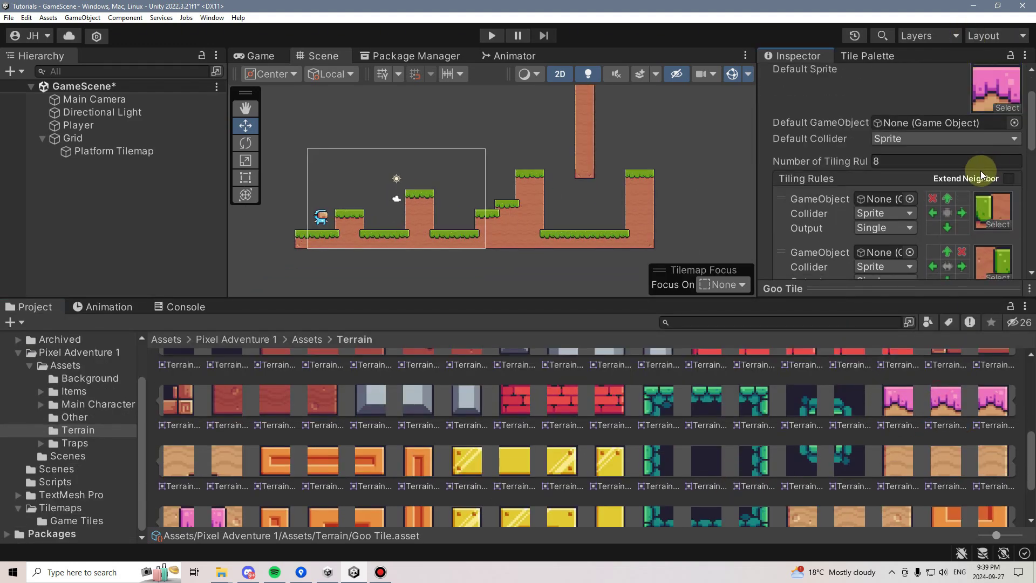
scroll(970, 221, "down", 2)
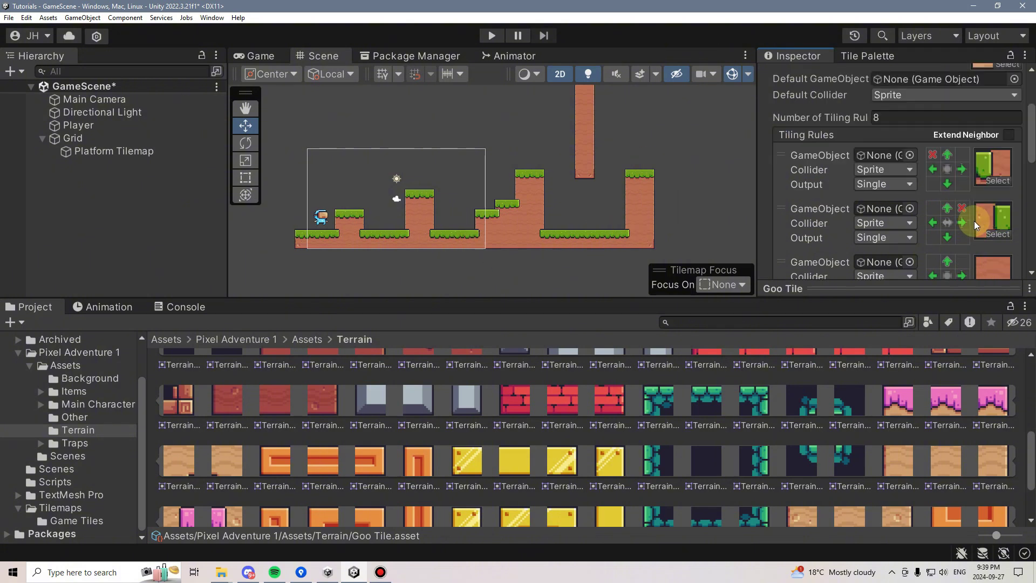
scroll(970, 202, "down", 2)
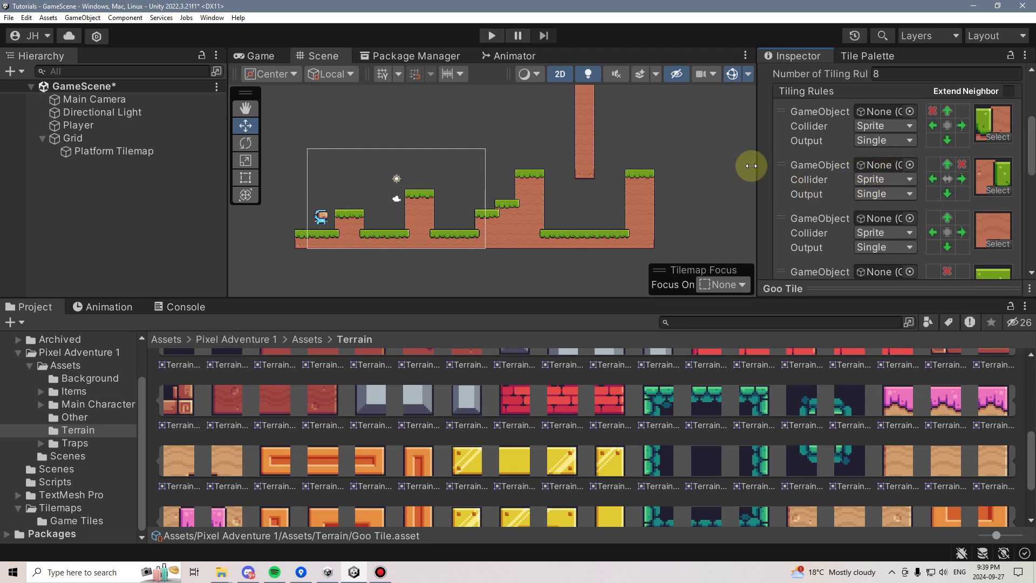
Step: Run the game and test the player's running and jumping over and against the tall grass platform
left_click(490, 36)
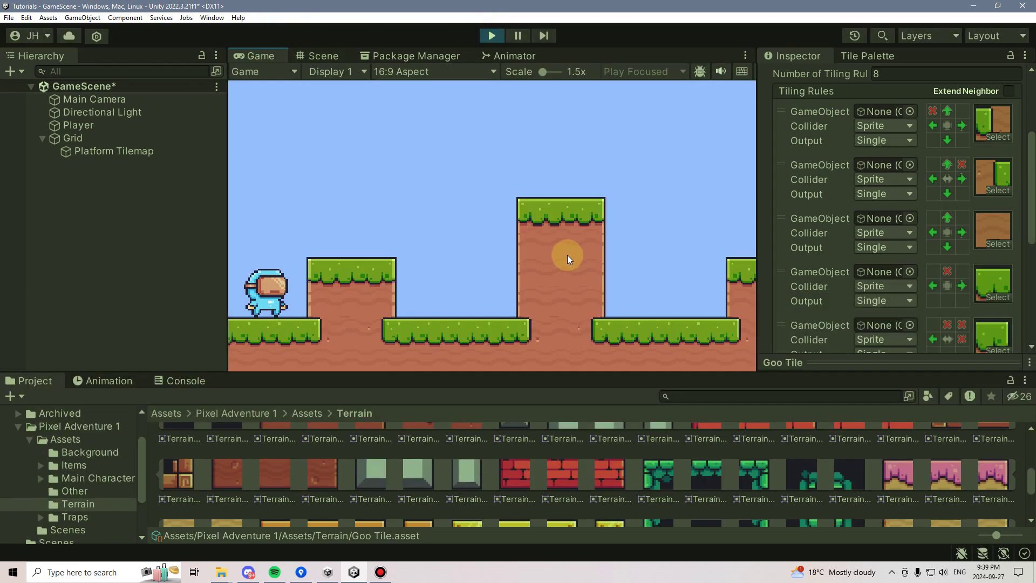
key("Right")
key("space")
key("space")
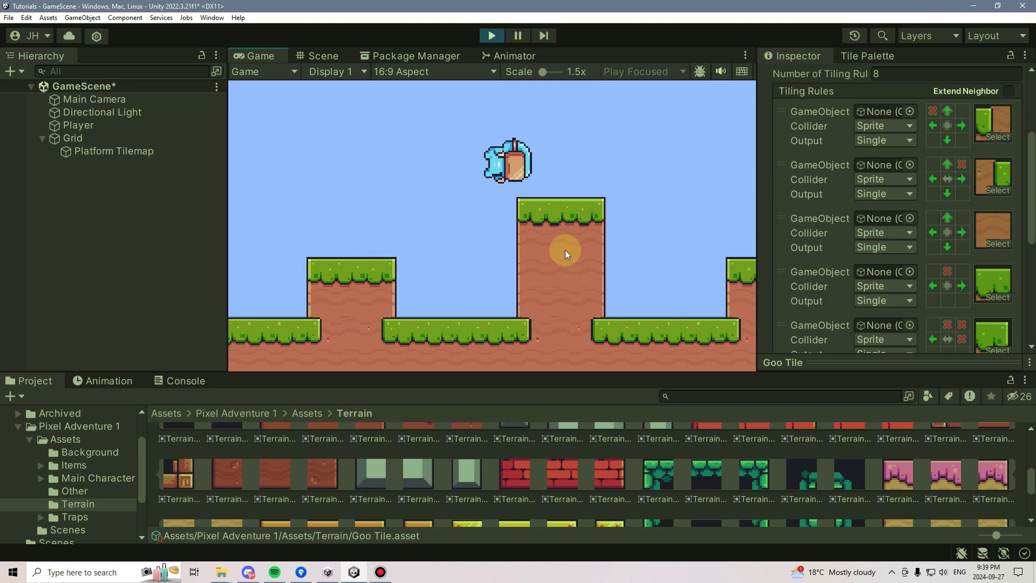
key("space")
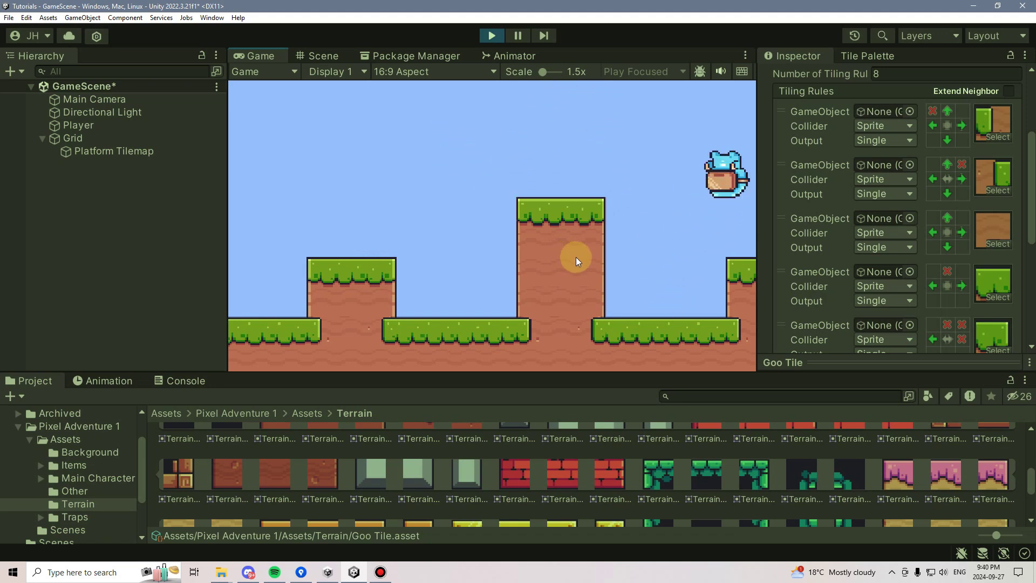
key("Left")
key("space")
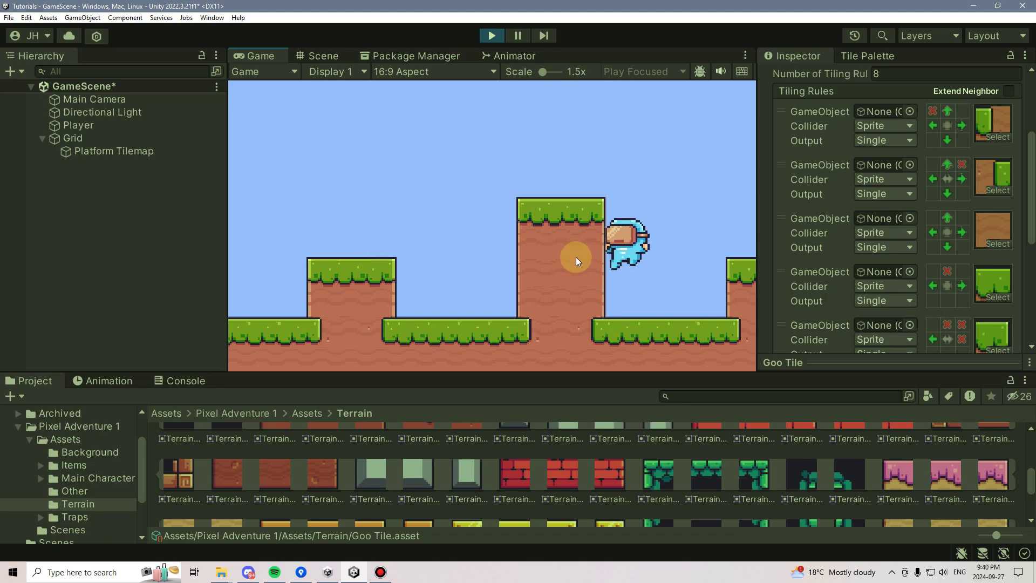
key("space")
key("Right")
key("Left")
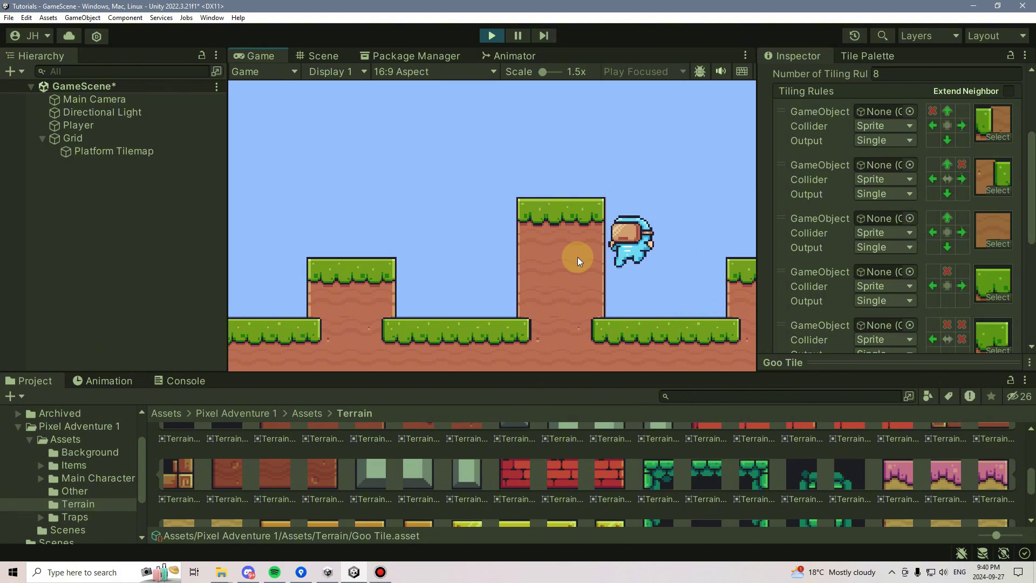
key("space")
key("Right")
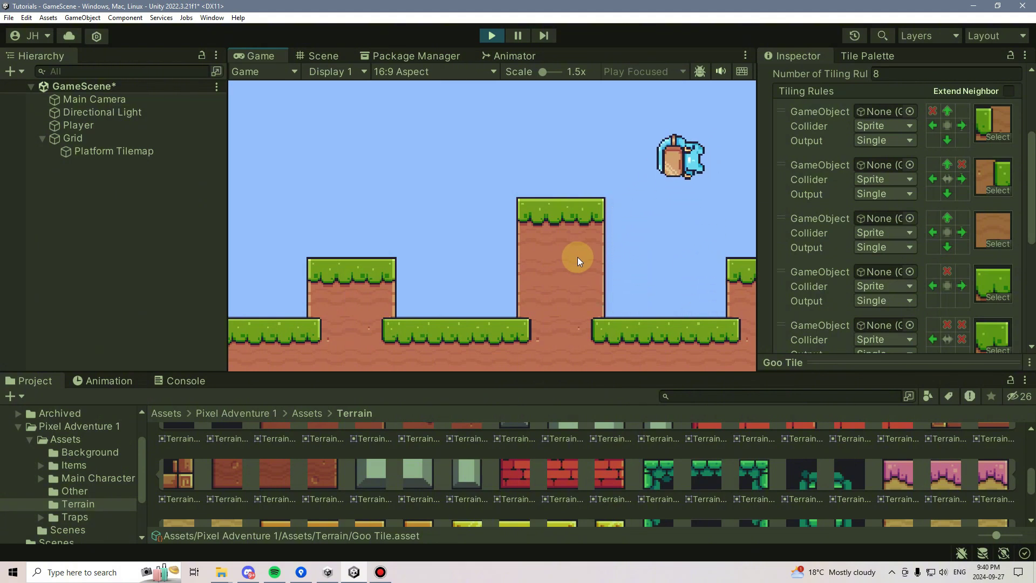
key("Left")
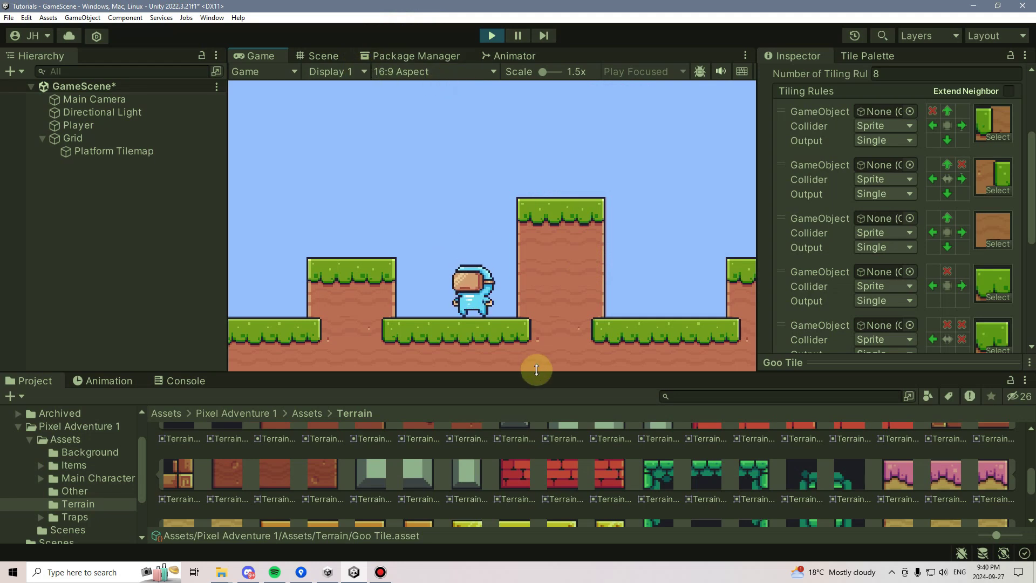
Step: Reduce Pixels Per Unit of the Terrain Sliced (16x16) texture slightly to close the seams between tiles, and apply the import settings
left_click_drag(536, 370, 558, 340)
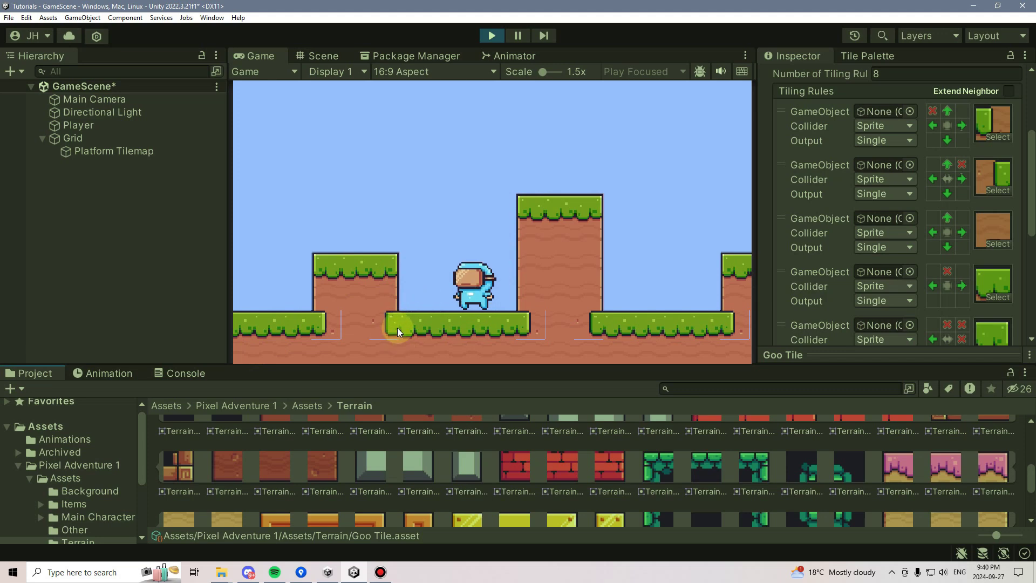
scroll(927, 194, "up", 5)
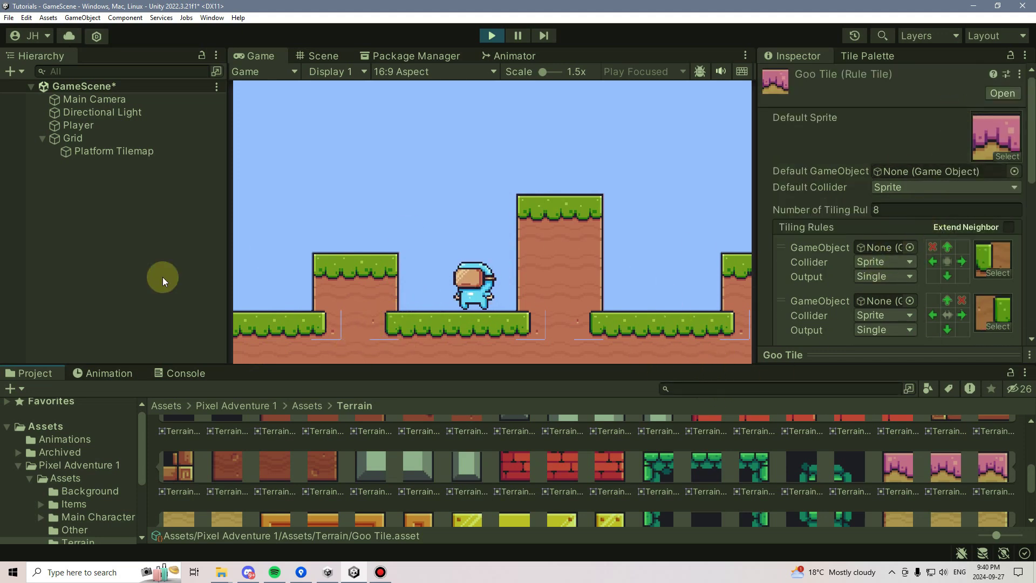
scroll(408, 442, "up", 5)
left_click(338, 441)
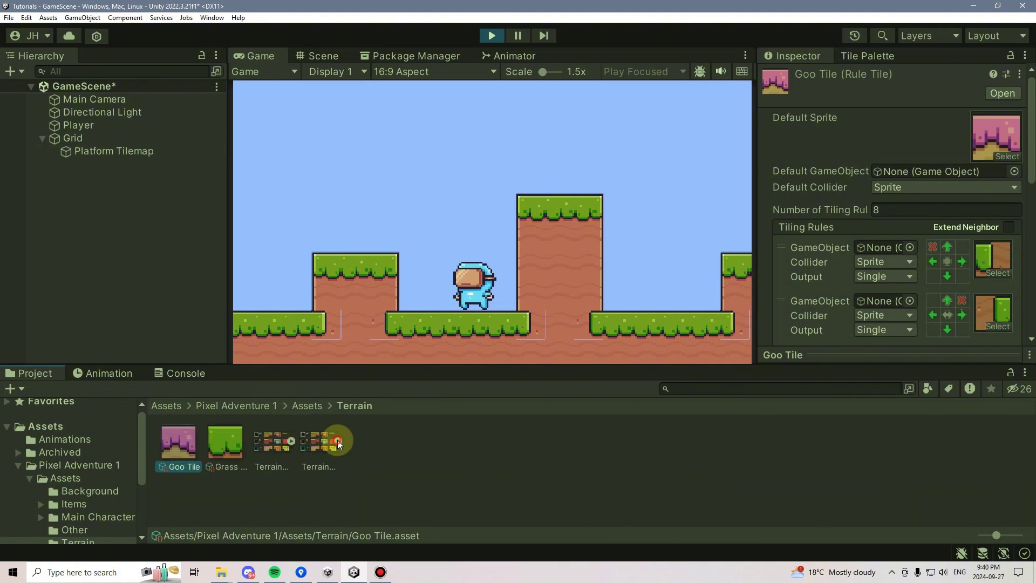
left_click(318, 442)
left_click(917, 182)
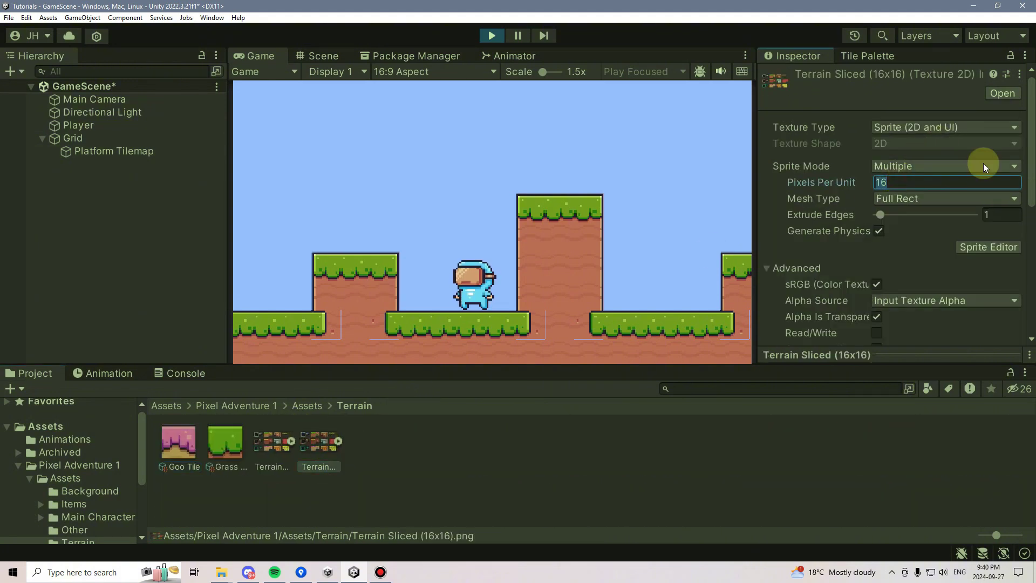
type("16")
type("0")
scroll(950, 243, "down", 5)
left_click(1002, 265)
Step: Move and jump the player in the running game to check the platforms with the adjusted terrain texture
left_click(573, 286)
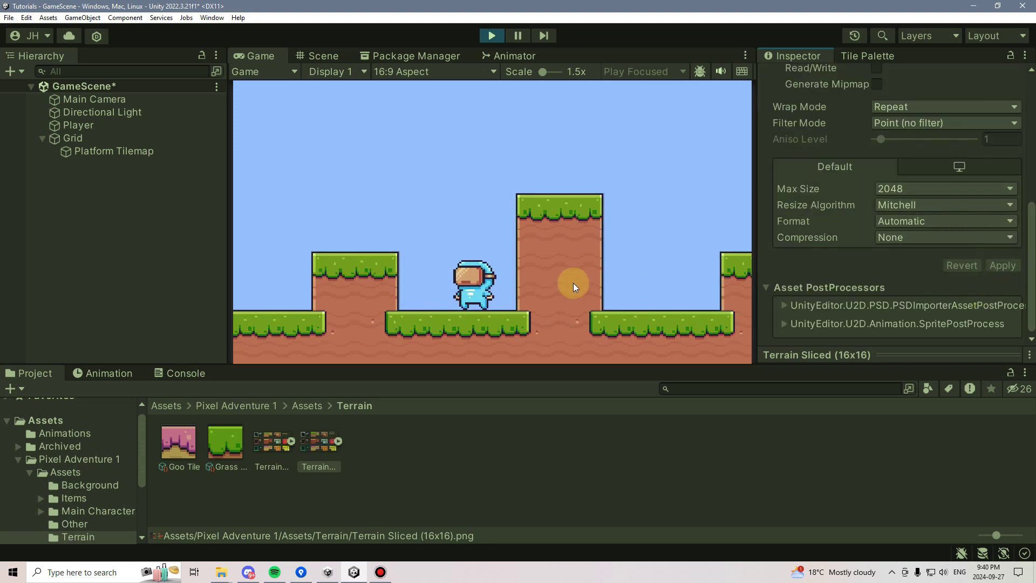
key("space")
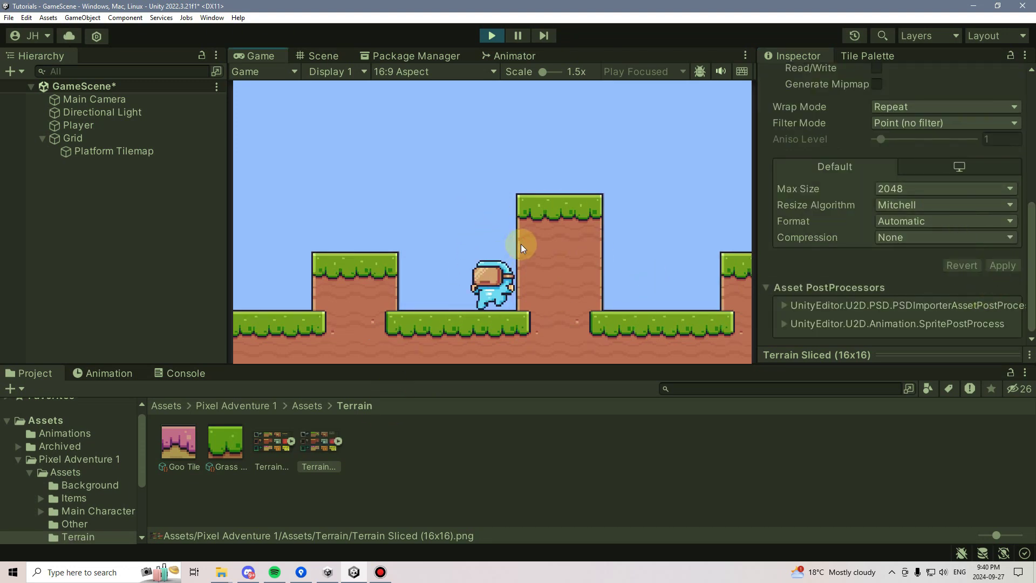
key("space")
key("space")
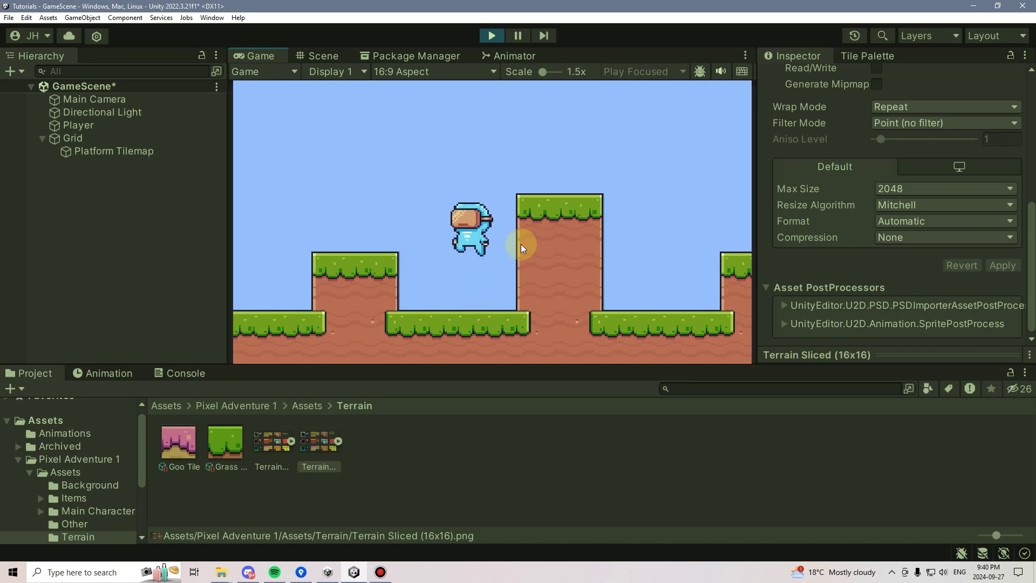
key("space")
key("d")
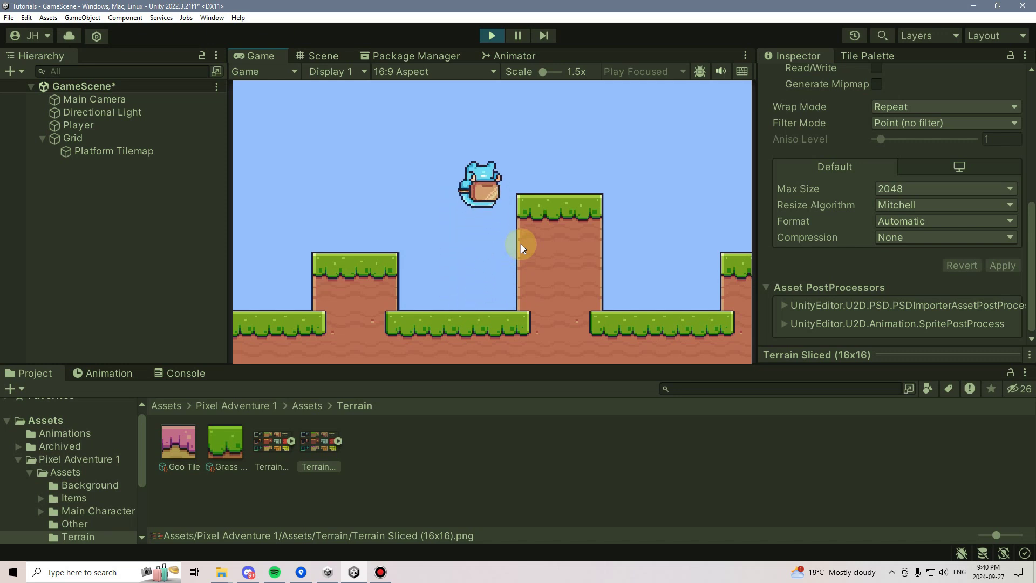
key("d")
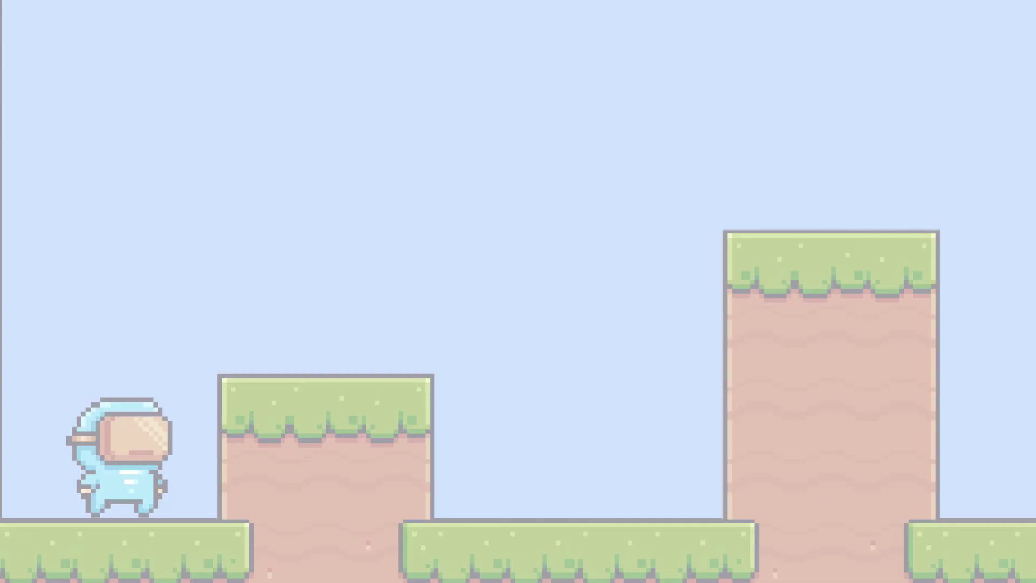
key("space")
key("d")
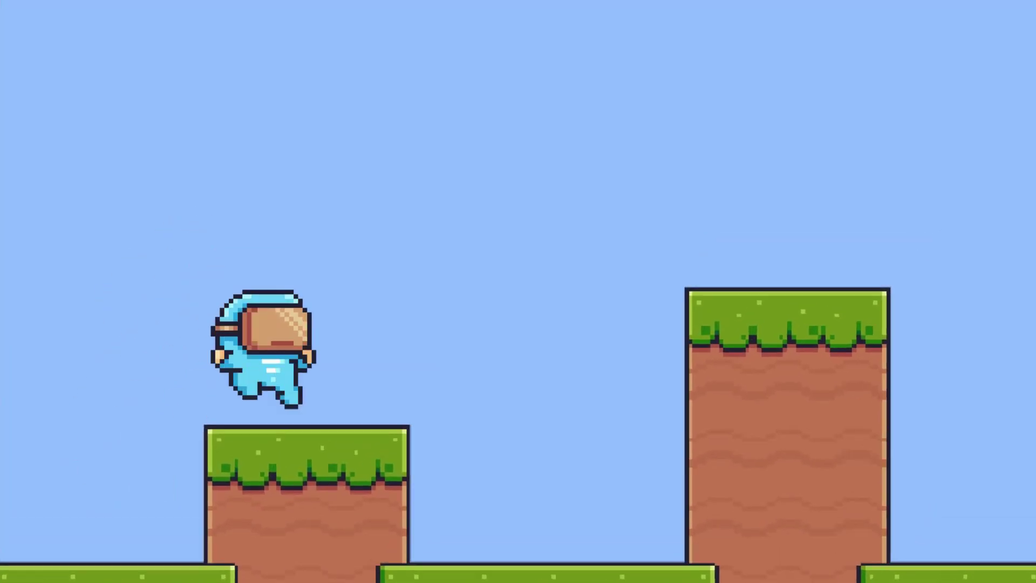
key("space")
key("d")
key("space")
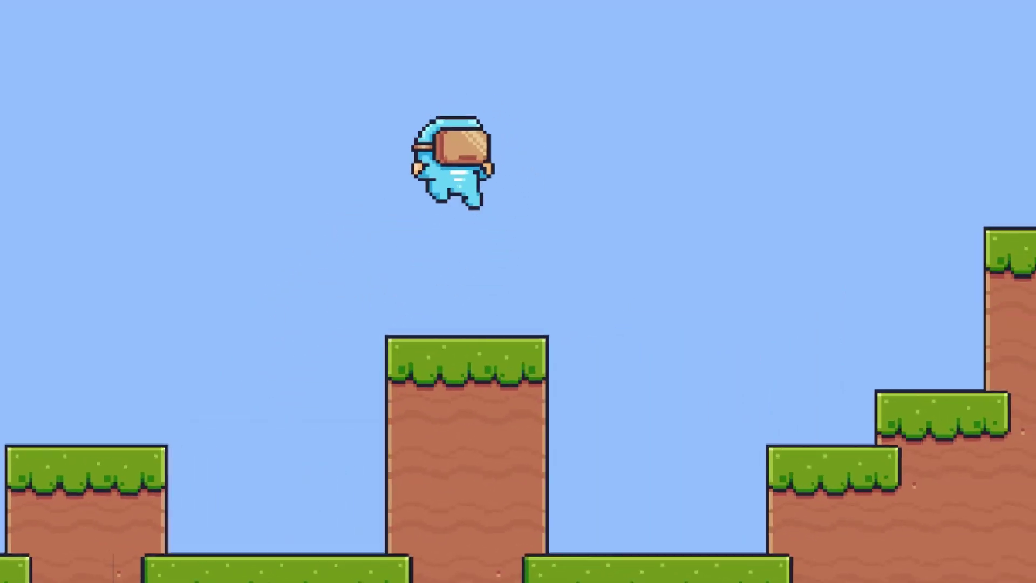
key("space")
key("d")
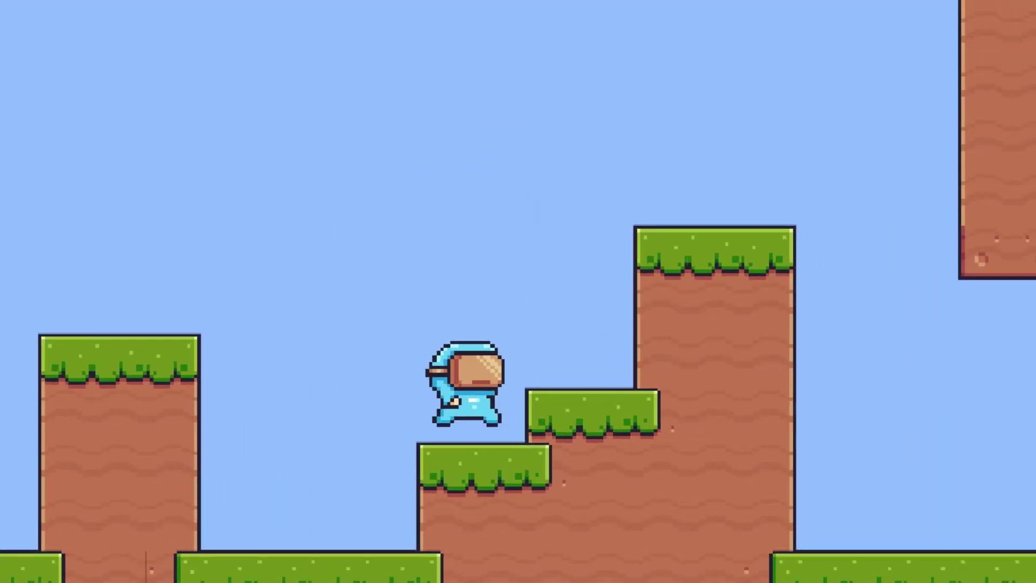
key("space")
key("space")
key("d")
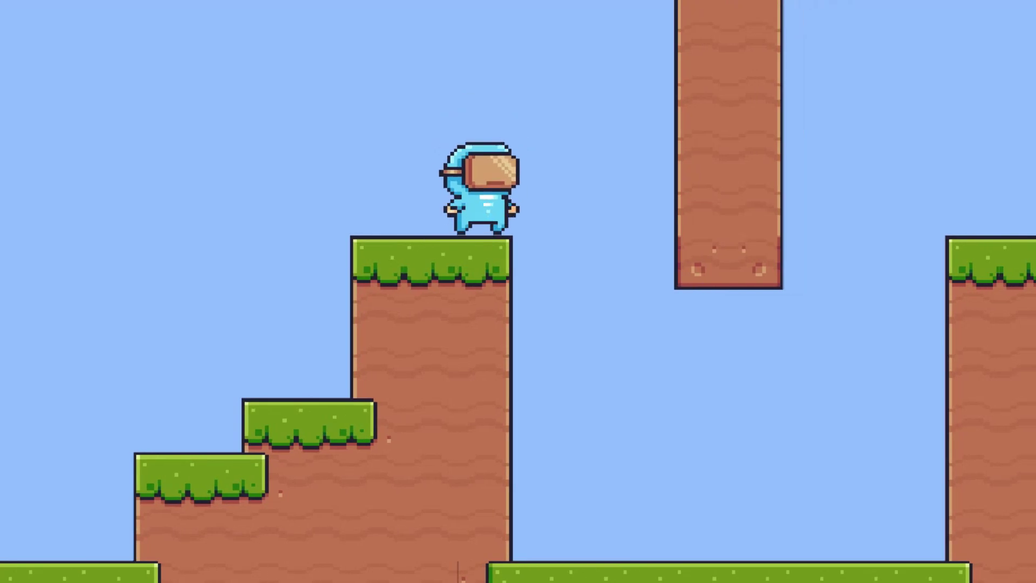
key("a")
key("space")
key("a")
key("d")
key("space")
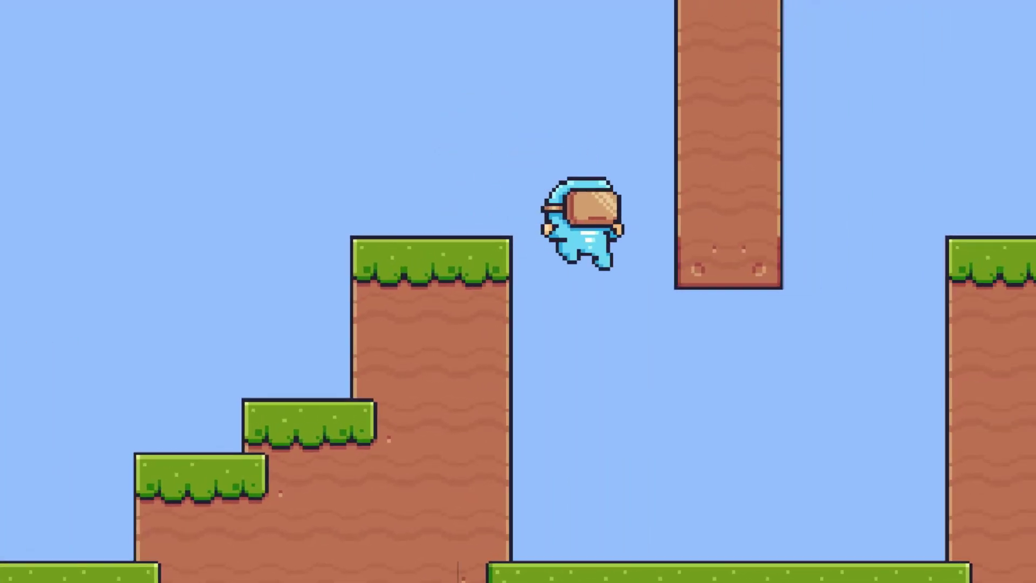
key("d")
key("a")
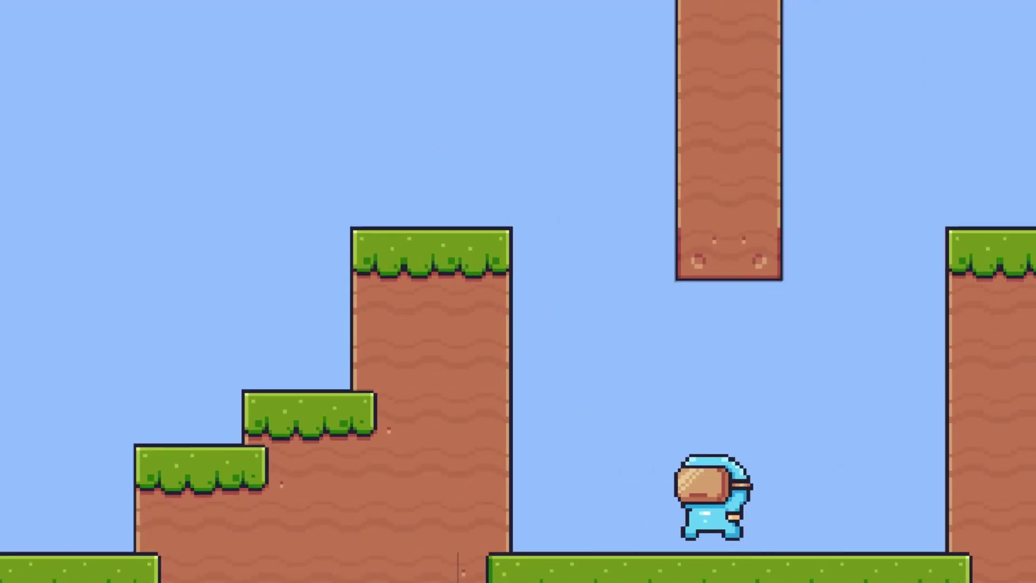
key("d")
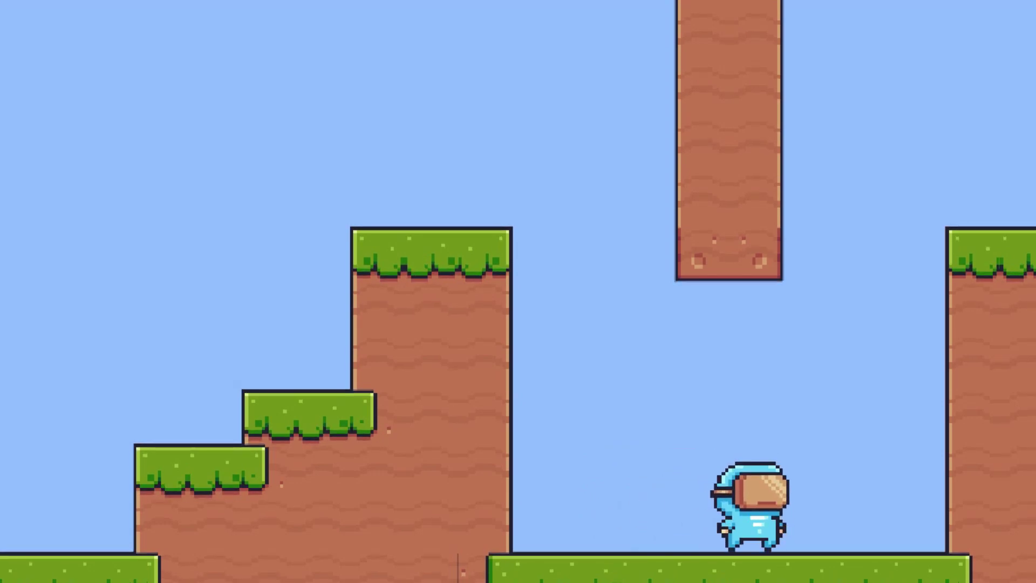